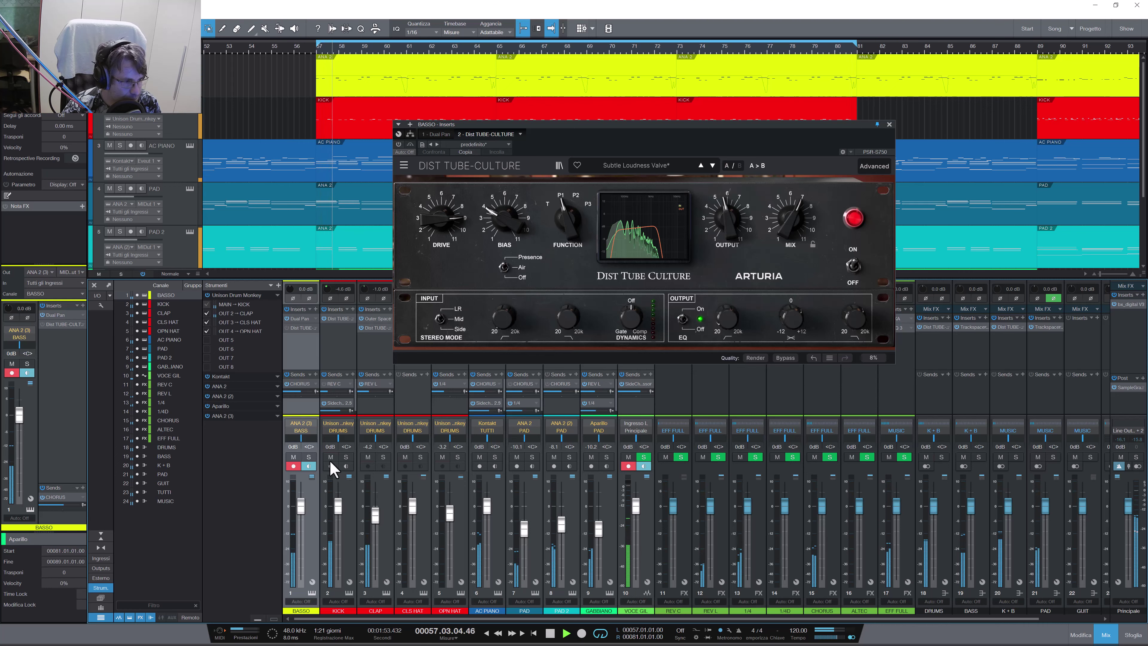
Step: Solo the BASSO channel and compare its sound with the Dist TUBE-CULTURE insert deactivated and activated
{"action": "left_click", "coordinate": [309, 456]}
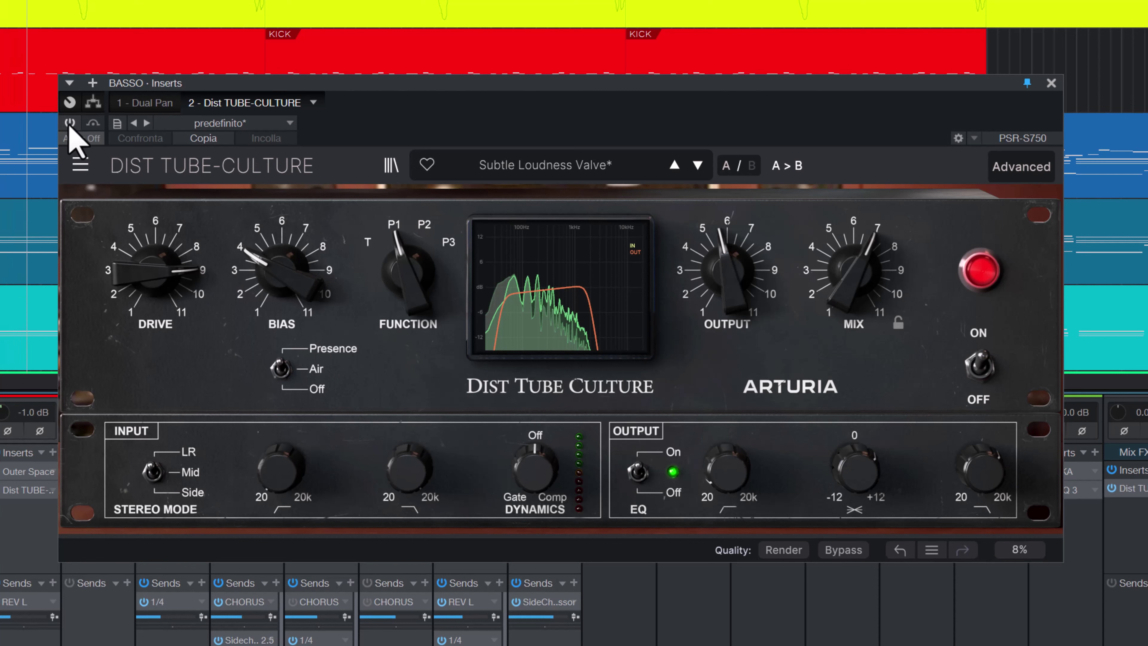
{"action": "left_click", "coordinate": [70, 123]}
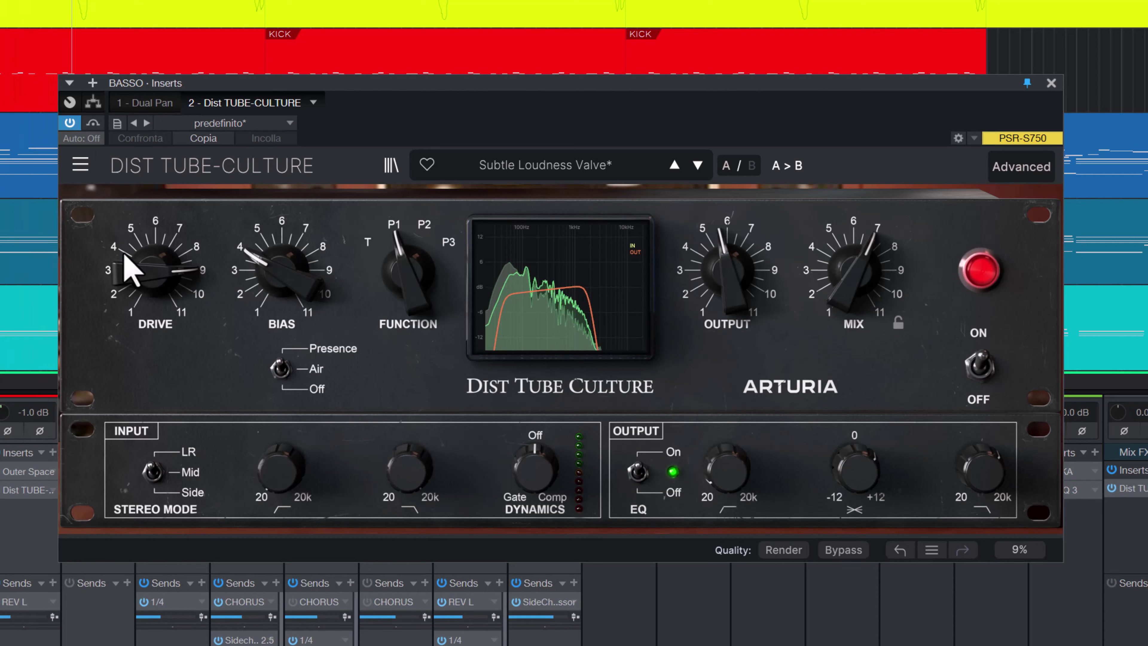
{"action": "left_click", "coordinate": [69, 124]}
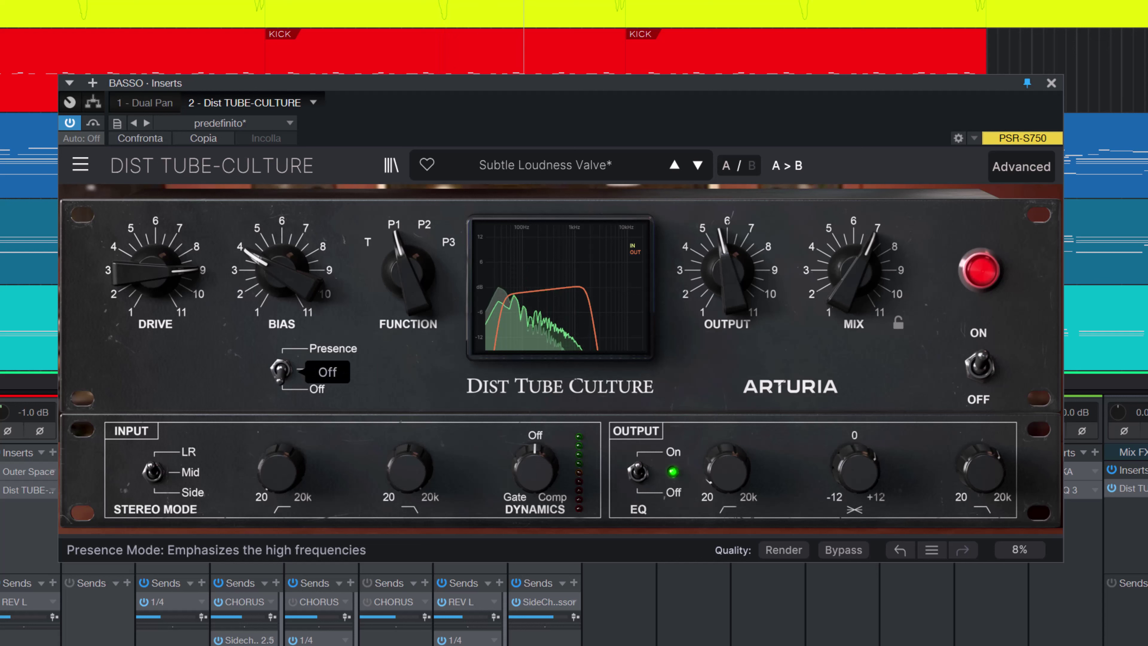
Step: Return the bass distortion's Presence switch to Air, review its output EQ filters, and compare the sound with the plugin off and on
{"action": "left_click", "coordinate": [280, 370]}
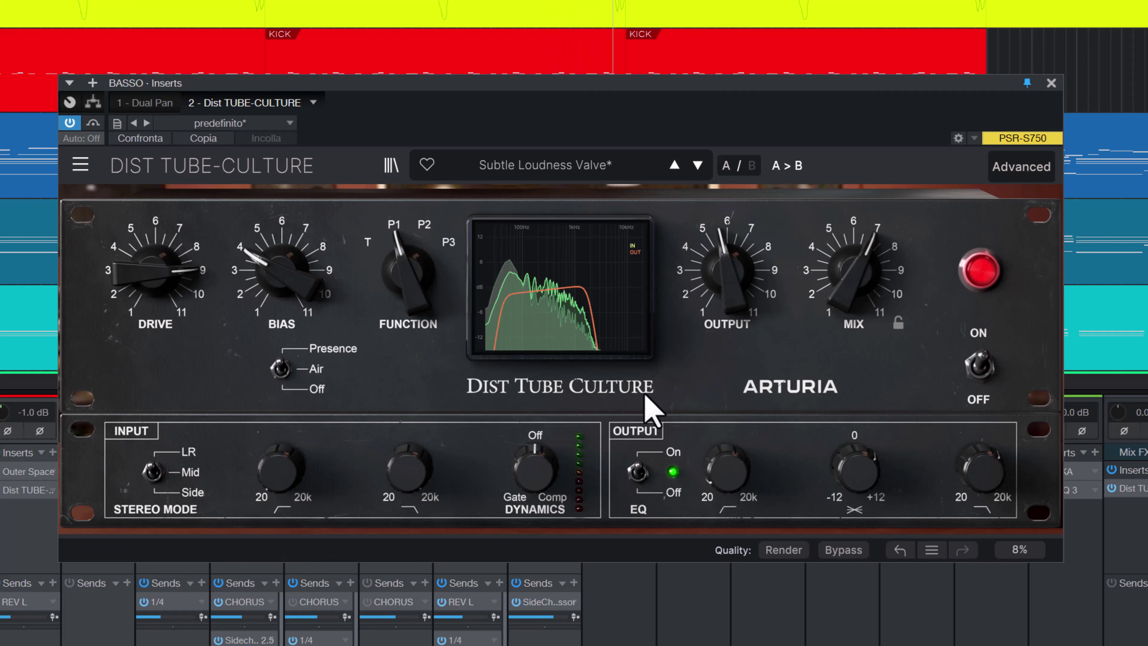
{"action": "mouse_move", "coordinate": [724, 476]}
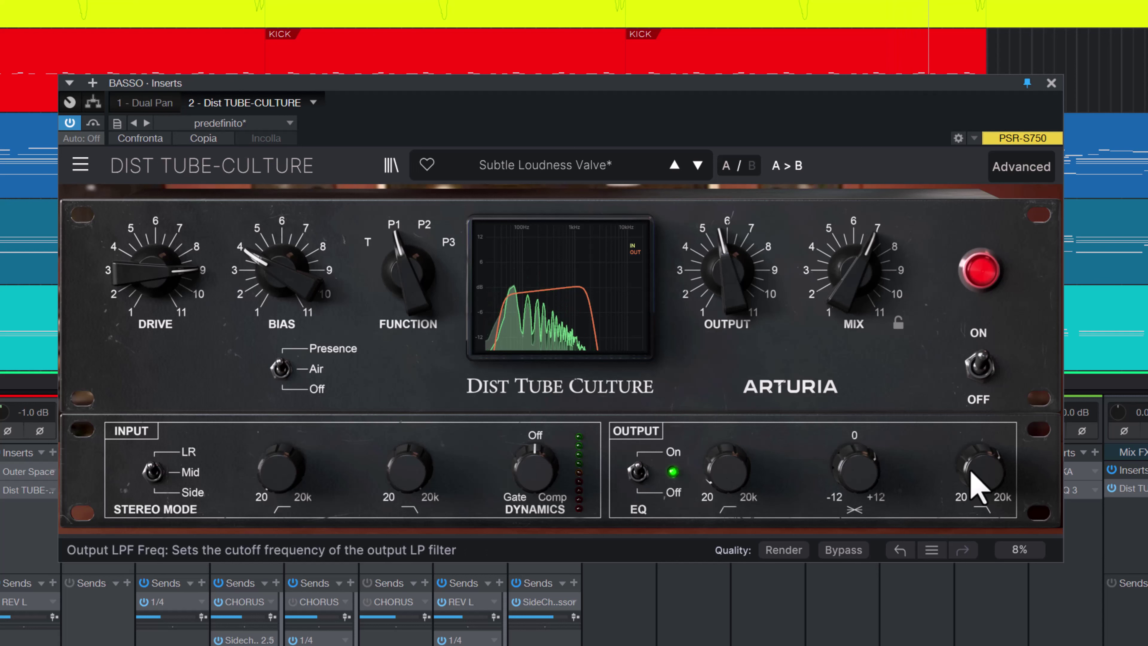
{"action": "mouse_move", "coordinate": [978, 474]}
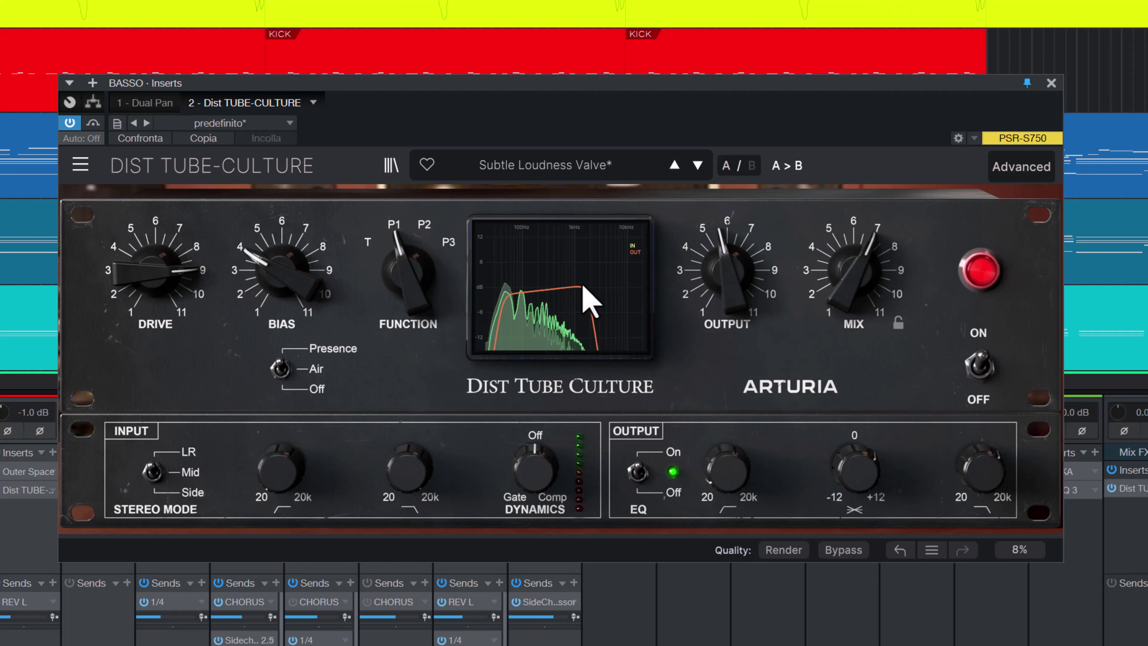
{"action": "mouse_move", "coordinate": [861, 473]}
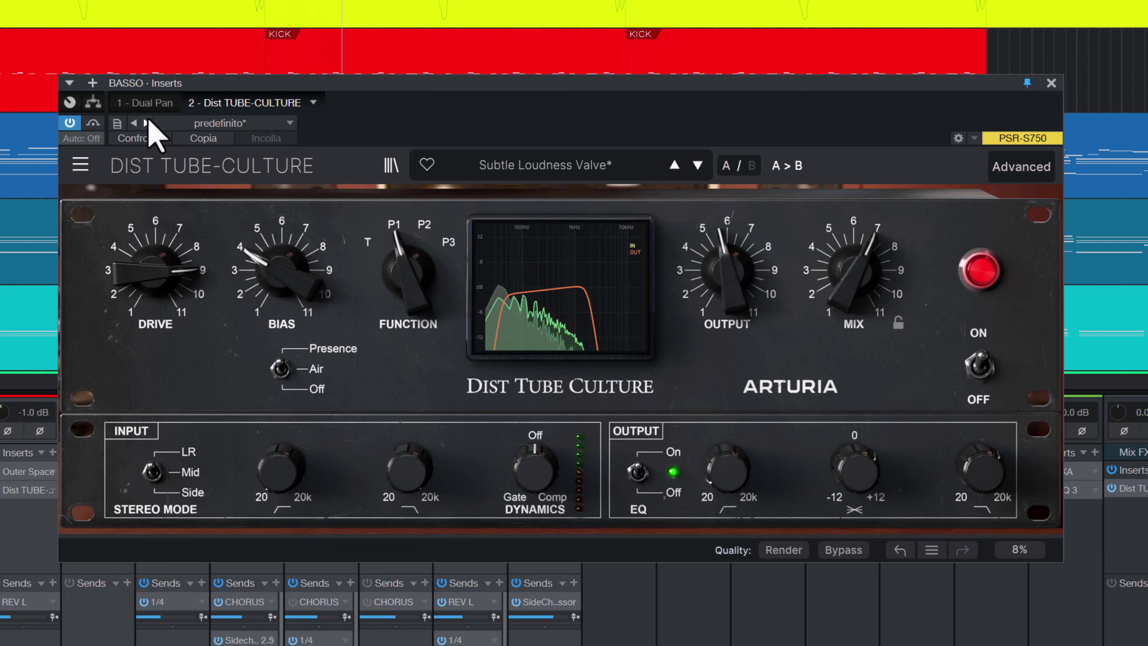
{"action": "left_click", "coordinate": [981, 369]}
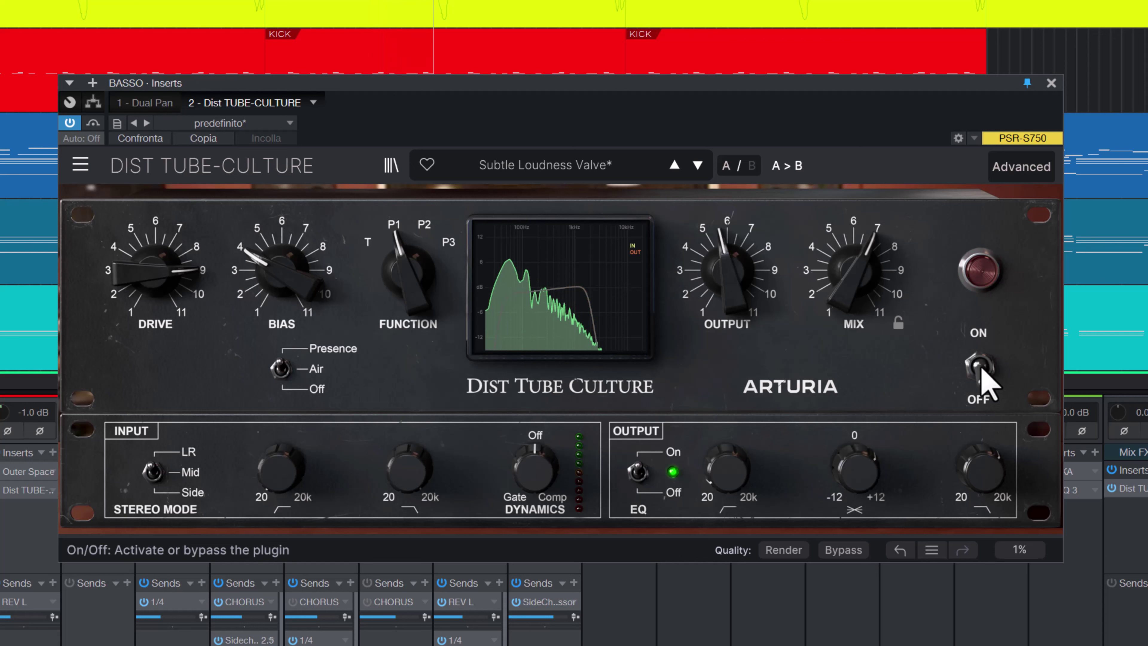
{"action": "left_click", "coordinate": [981, 369]}
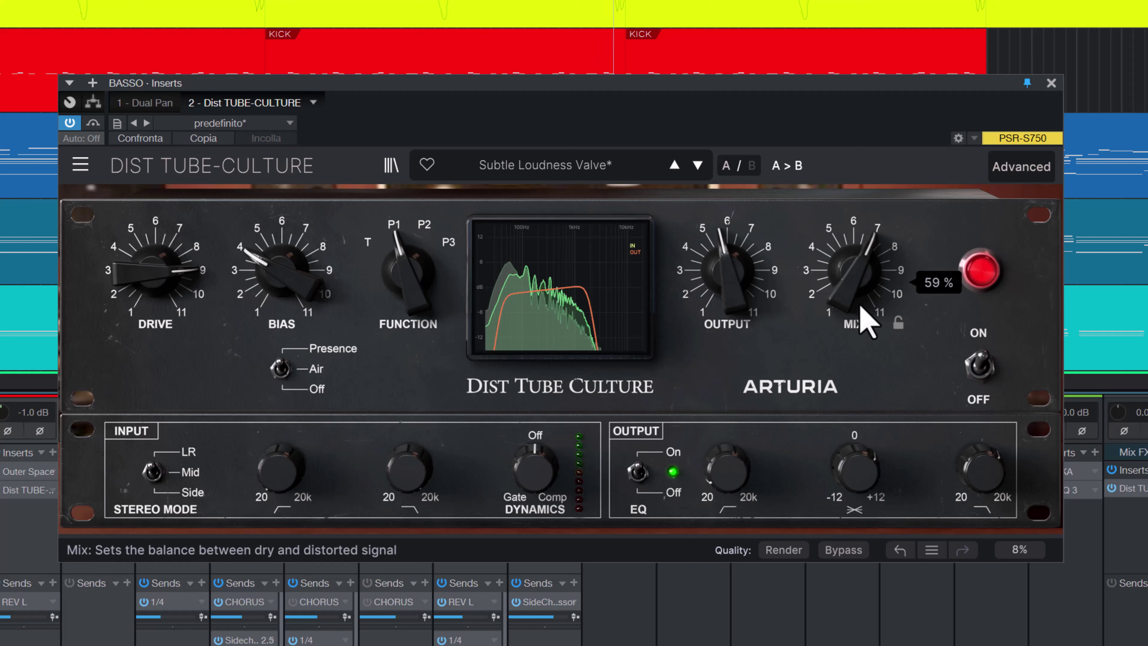
Step: Lower the Output level on the bass distortion to about 5 on the dial and close the plugin window
{"action": "mouse_move", "coordinate": [732, 271]}
{"action": "left_click_drag", "start_coordinate": [733, 272], "coordinate": [732, 297]}
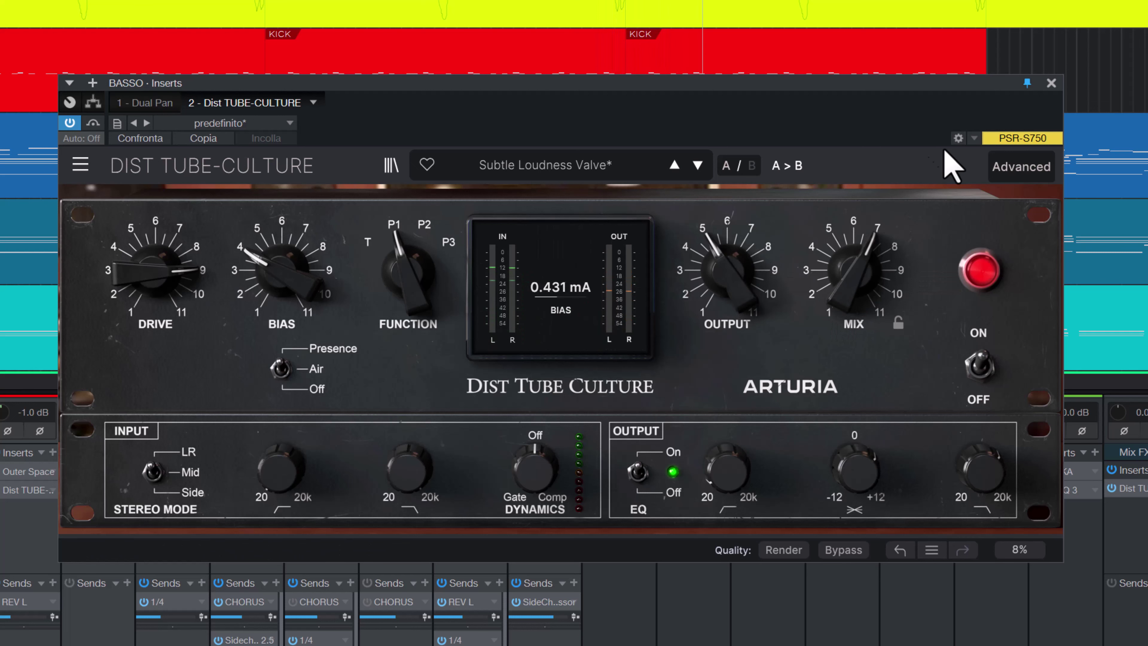
{"action": "left_click", "coordinate": [1051, 83]}
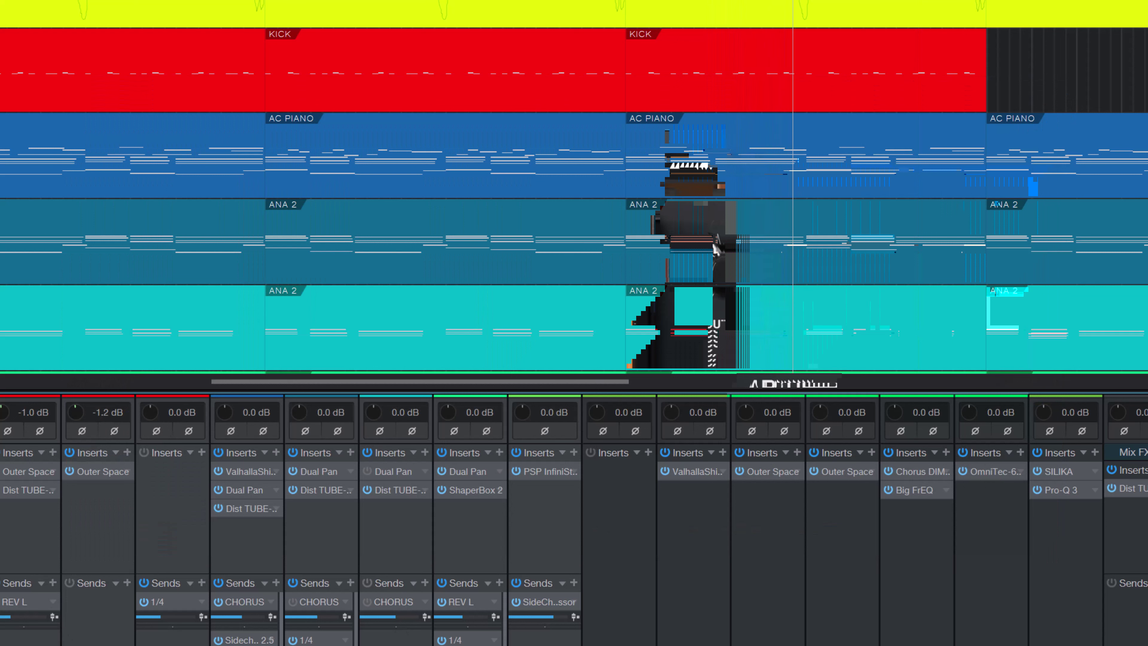
Step: Open the KICK channel's Dist TUBE-CULTURE with its advanced controls and reset the output tilt EQ to 0
{"action": "left_click", "coordinate": [5, 490]}
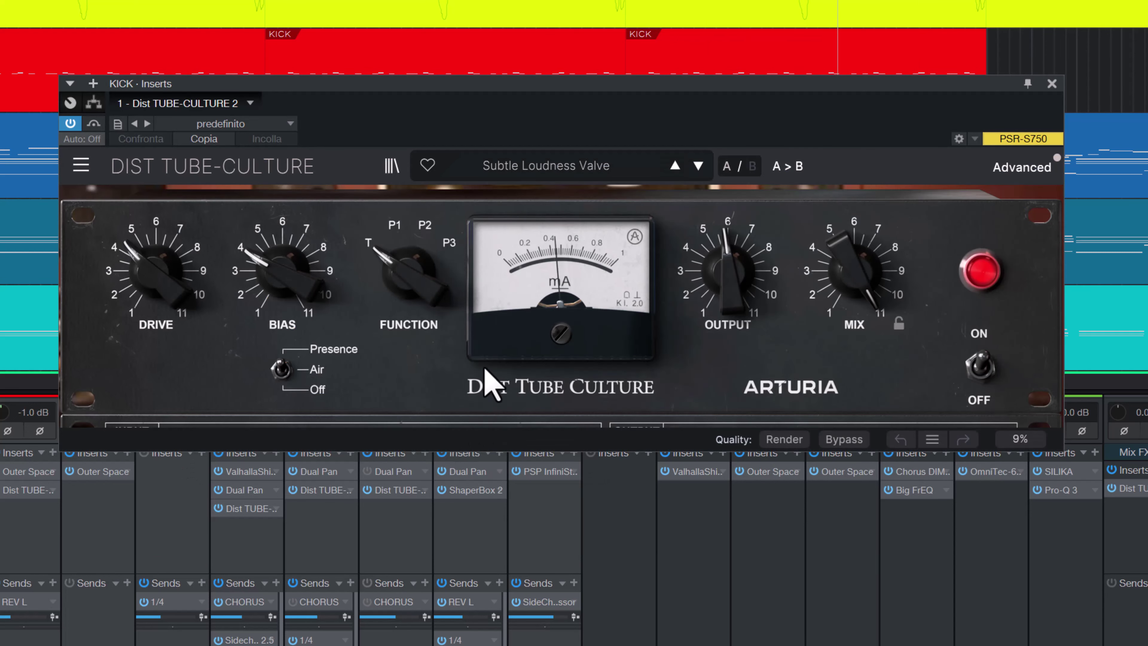
{"action": "left_click", "coordinate": [1015, 170]}
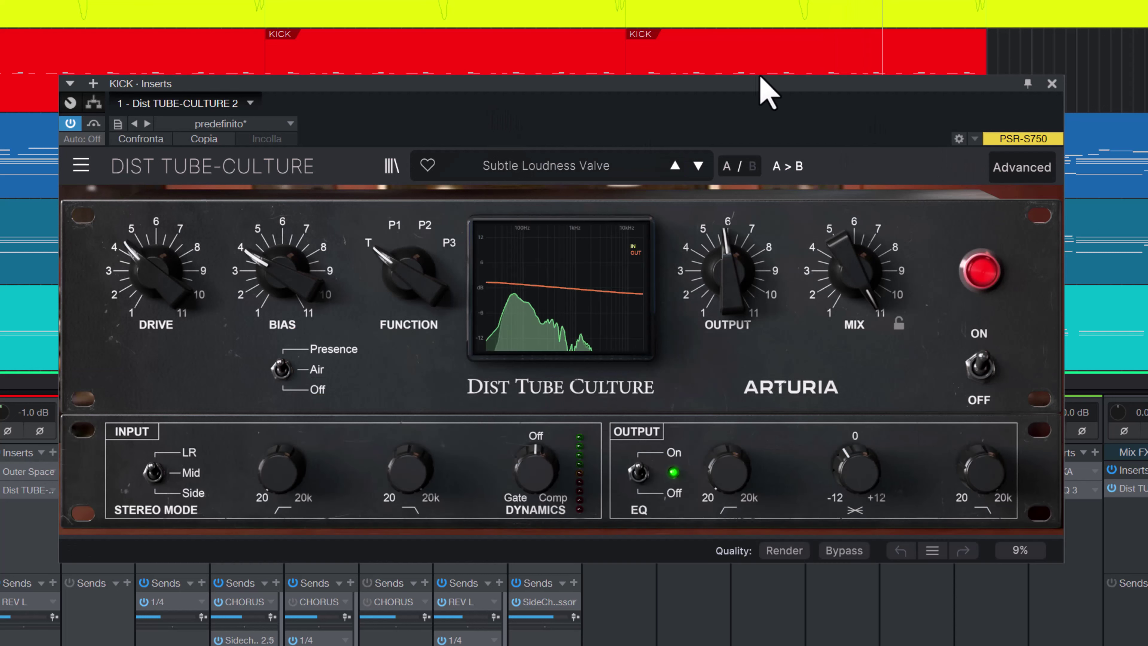
{"action": "left_click_drag", "start_coordinate": [761, 102], "coordinate": [801, 90]}
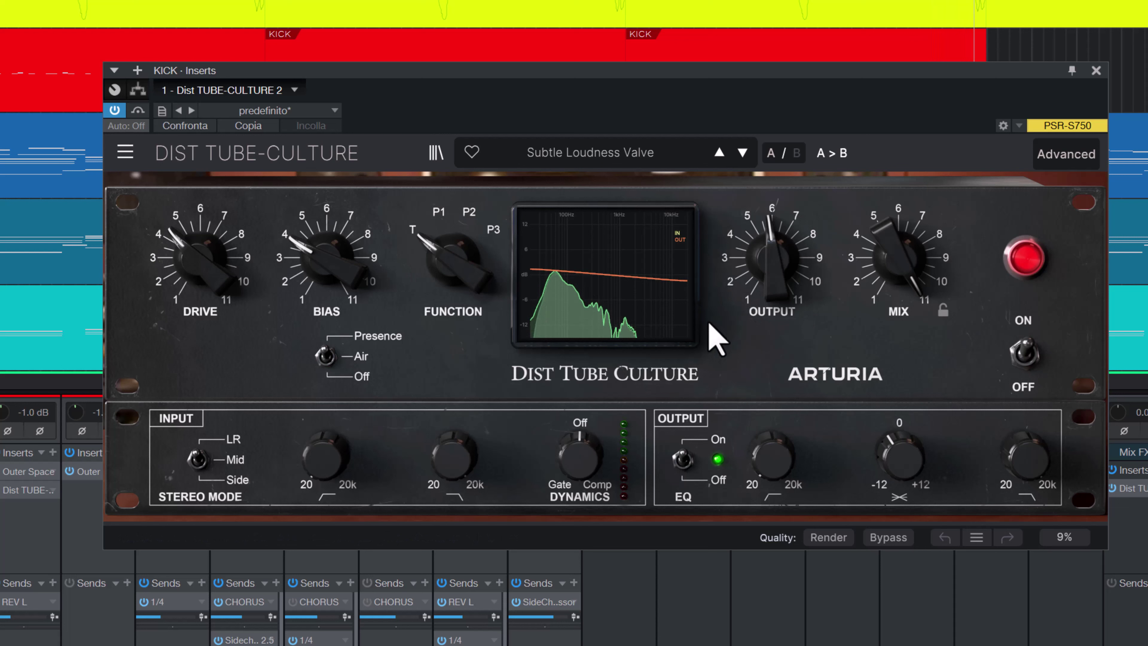
{"action": "double_click", "coordinate": [911, 463]}
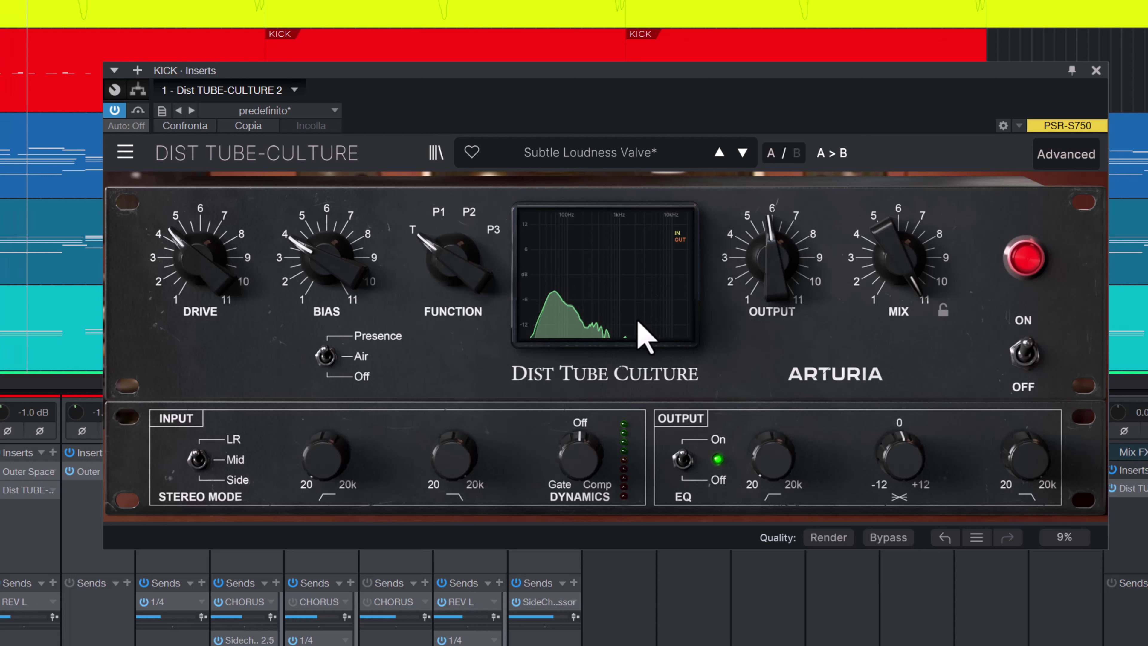
Step: Set the kick distortion's Drive to +27.1 dB and its Output gain to -6.36 dB
{"action": "mouse_move", "coordinate": [463, 284]}
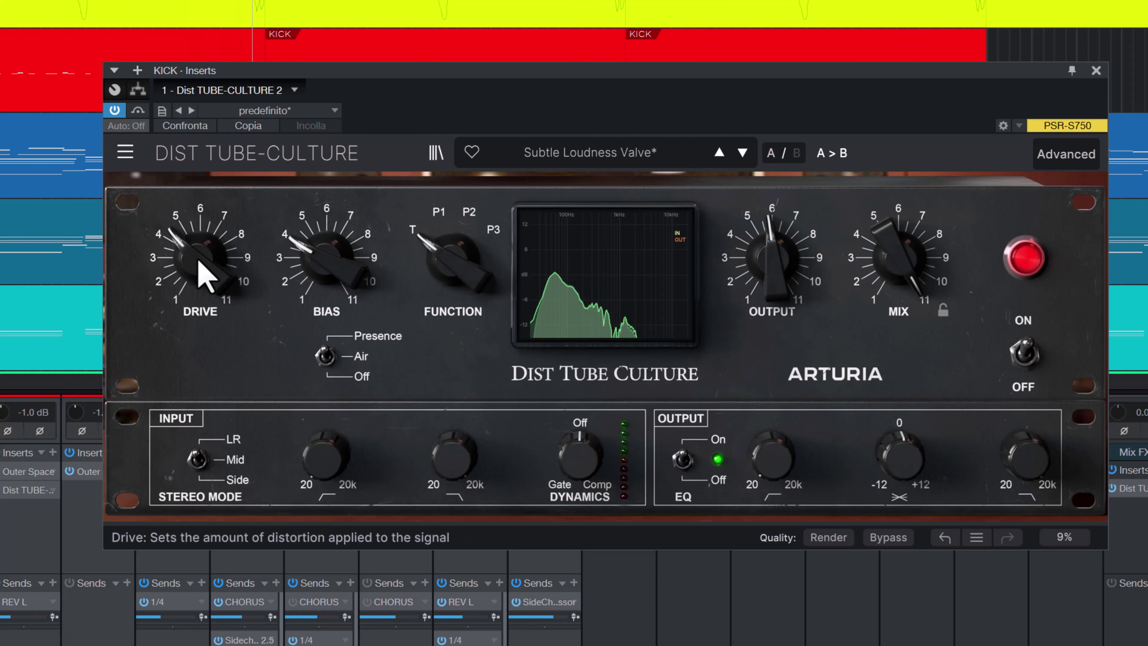
{"action": "mouse_move", "coordinate": [203, 279]}
{"action": "left_click_drag", "start_coordinate": [203, 279], "coordinate": [203, 238]}
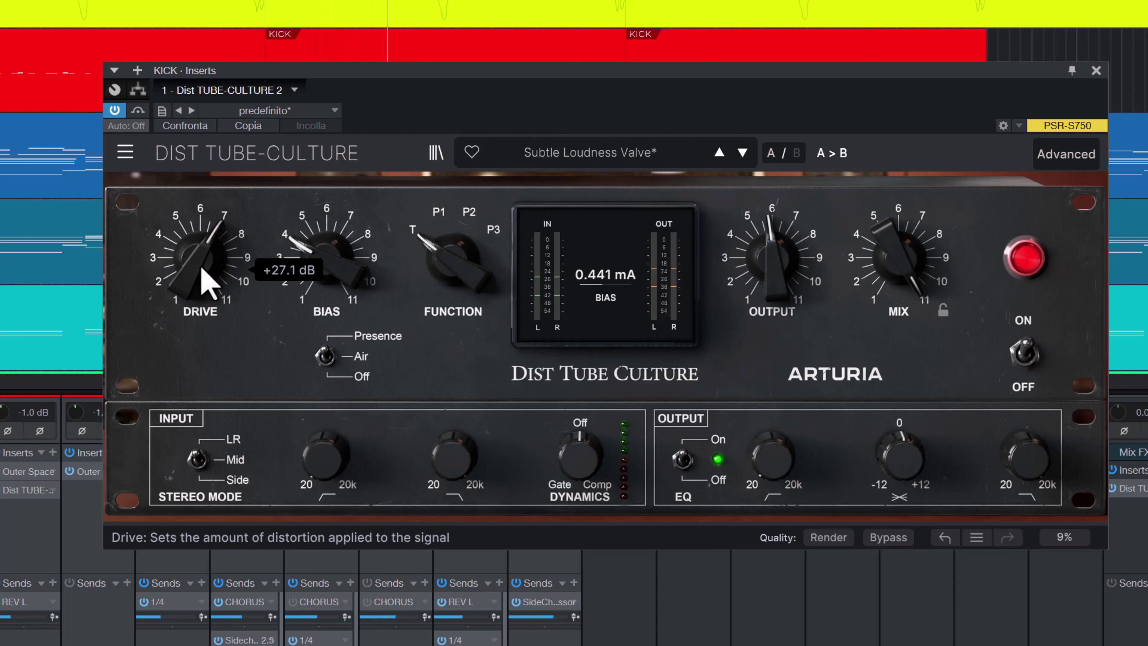
{"action": "left_click_drag", "start_coordinate": [763, 276], "coordinate": [763, 307]}
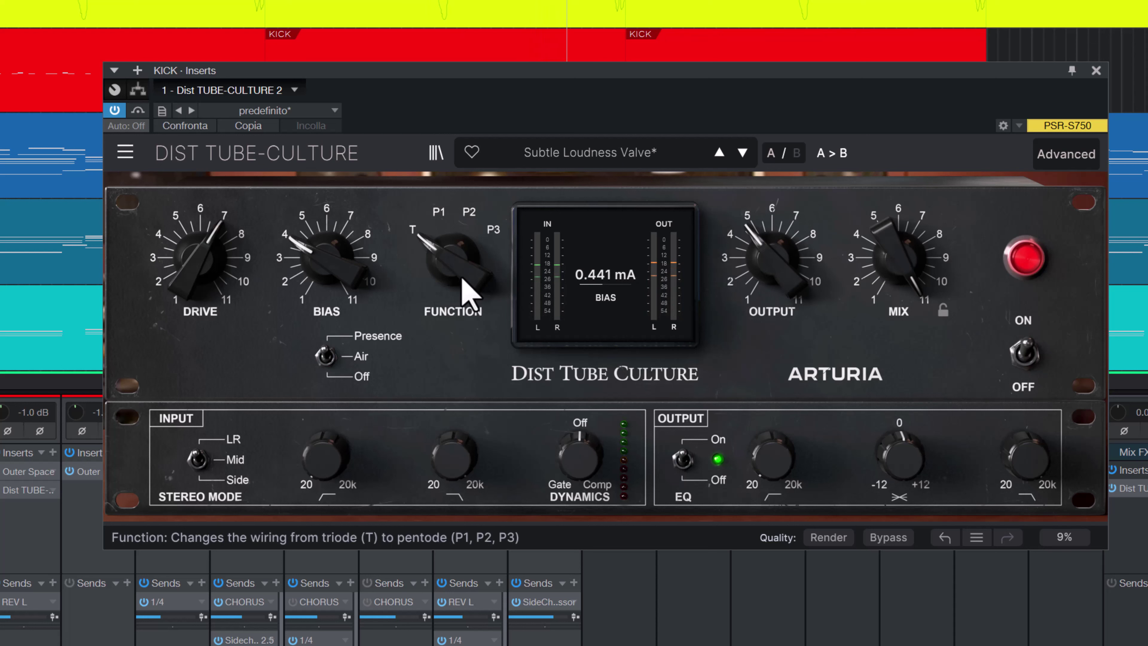
Step: Set the kick distortion's Function to P1, then audition the Presence and Off modes and return the switch to Air
{"action": "left_click_drag", "start_coordinate": [469, 295], "coordinate": [469, 285]}
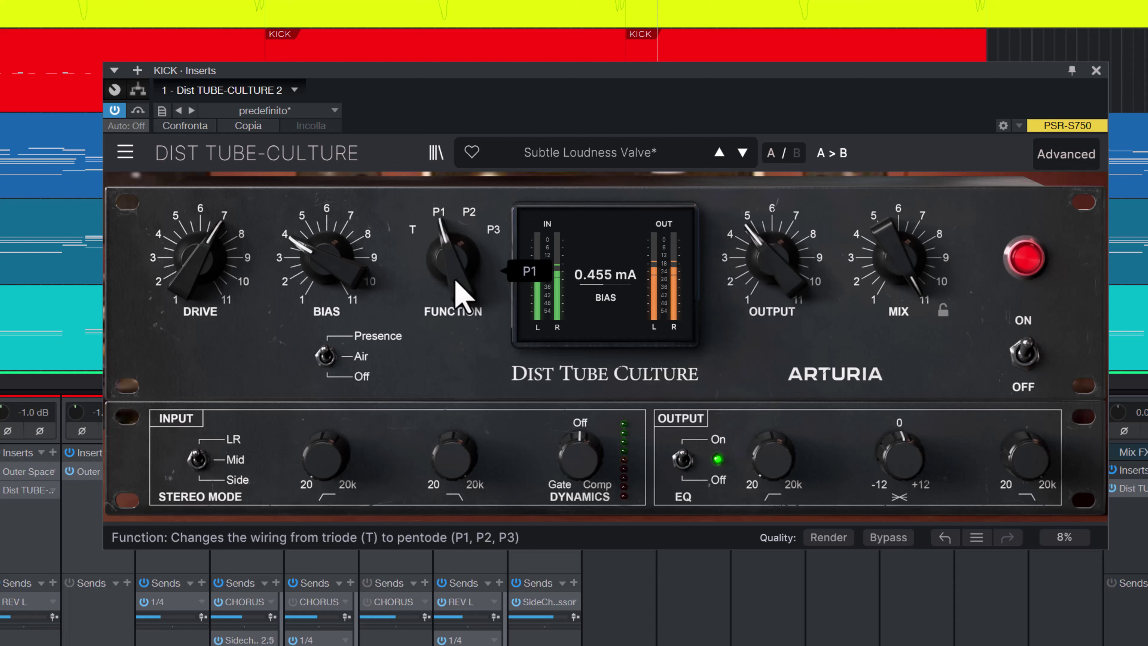
{"action": "left_click", "coordinate": [326, 357]}
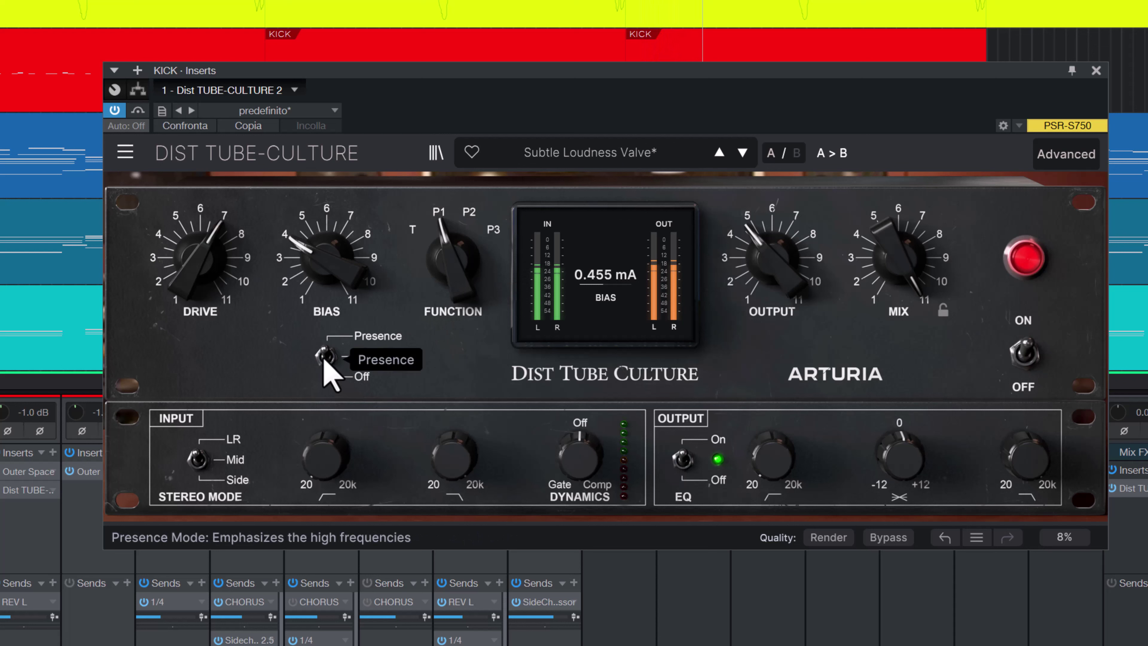
{"action": "left_click", "coordinate": [325, 357]}
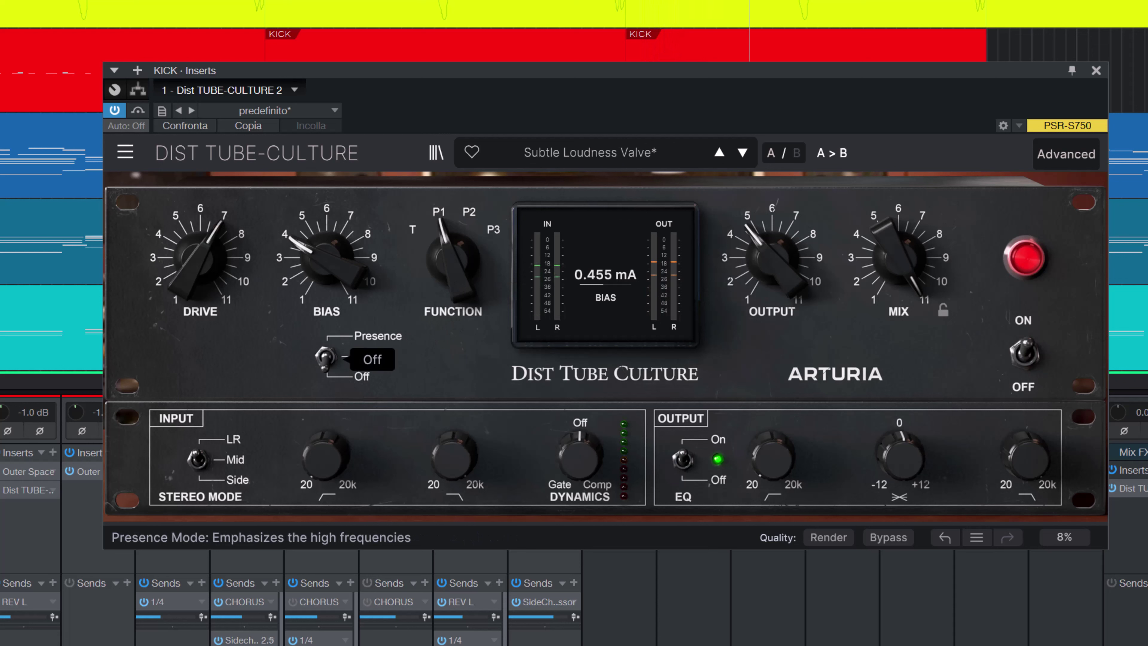
{"action": "left_click", "coordinate": [325, 357]}
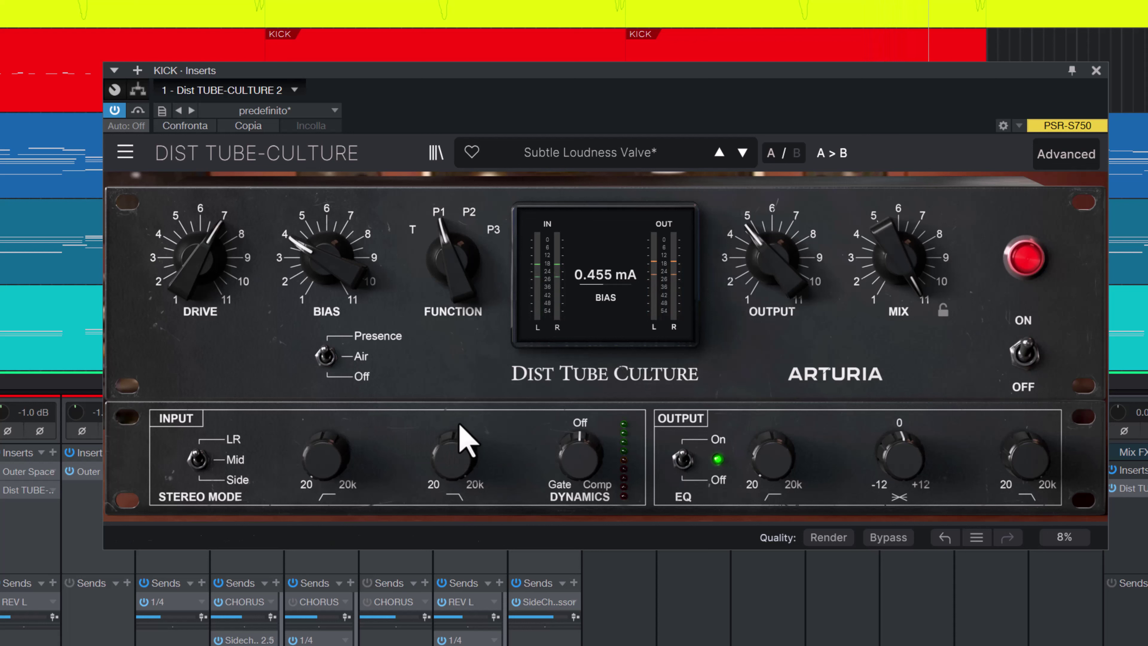
Step: Compare the kick with the distortion bypassed and active, check its output gain, and close the plugin window
{"action": "left_click", "coordinate": [138, 110]}
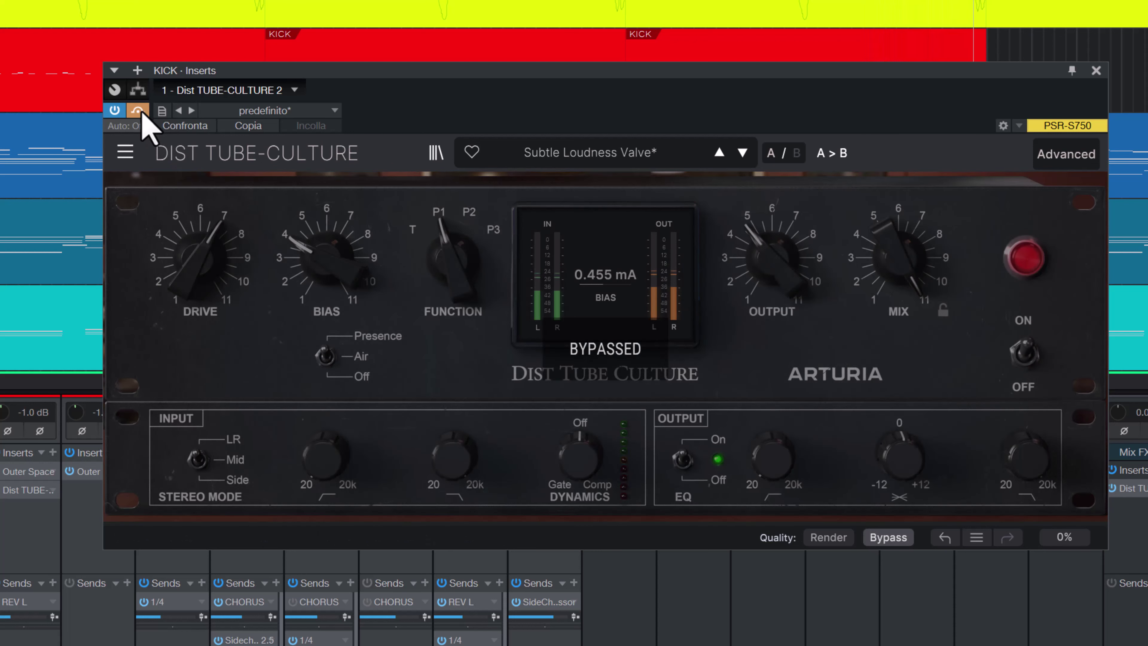
{"action": "left_click", "coordinate": [139, 112]}
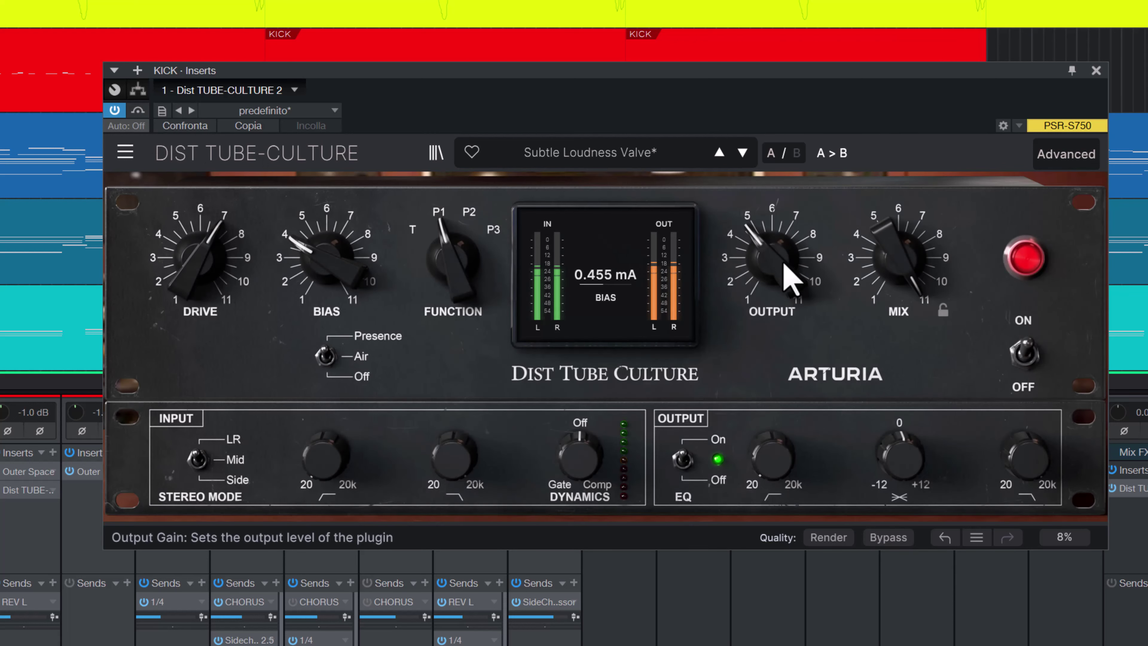
{"action": "mouse_move", "coordinate": [791, 271]}
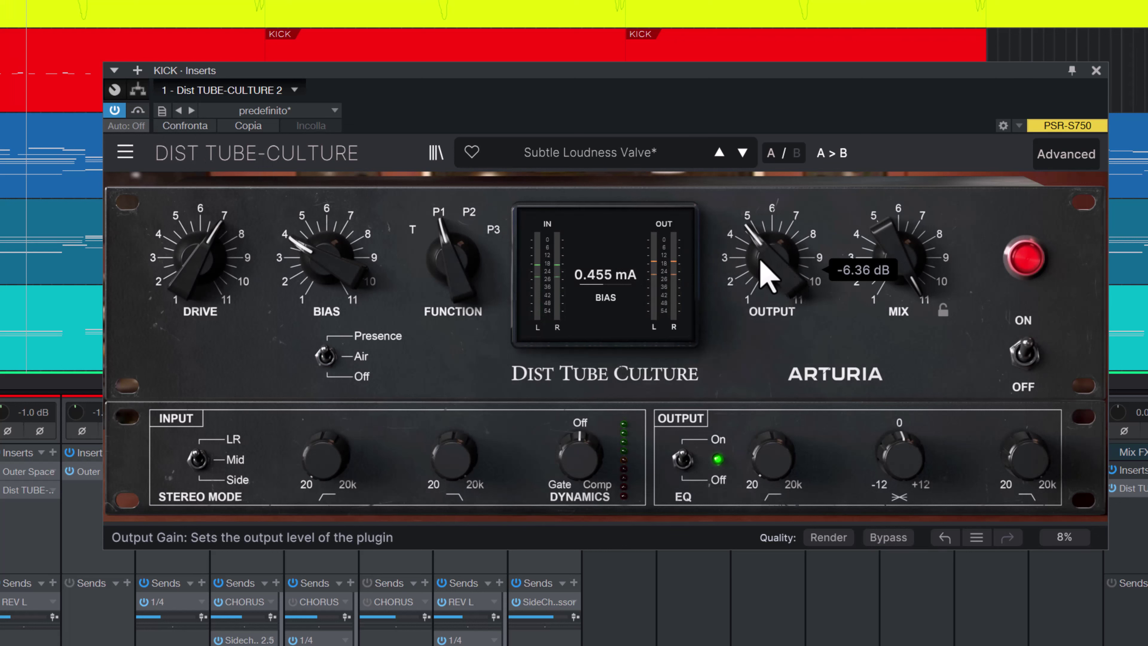
{"action": "left_click", "coordinate": [1072, 71]}
{"action": "left_click", "coordinate": [1096, 71]}
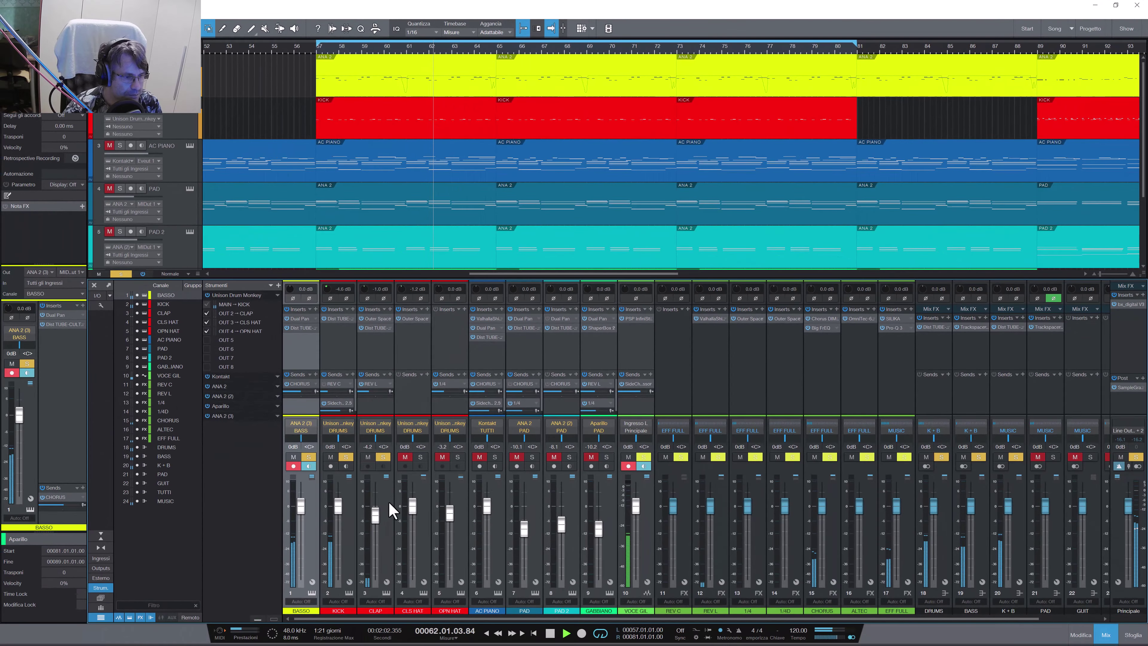
Step: Solo the CLAP channel, open its Dist TUBE-CULTURE with the advanced controls, and adjust the output tilt slope
{"action": "left_click", "coordinate": [308, 521]}
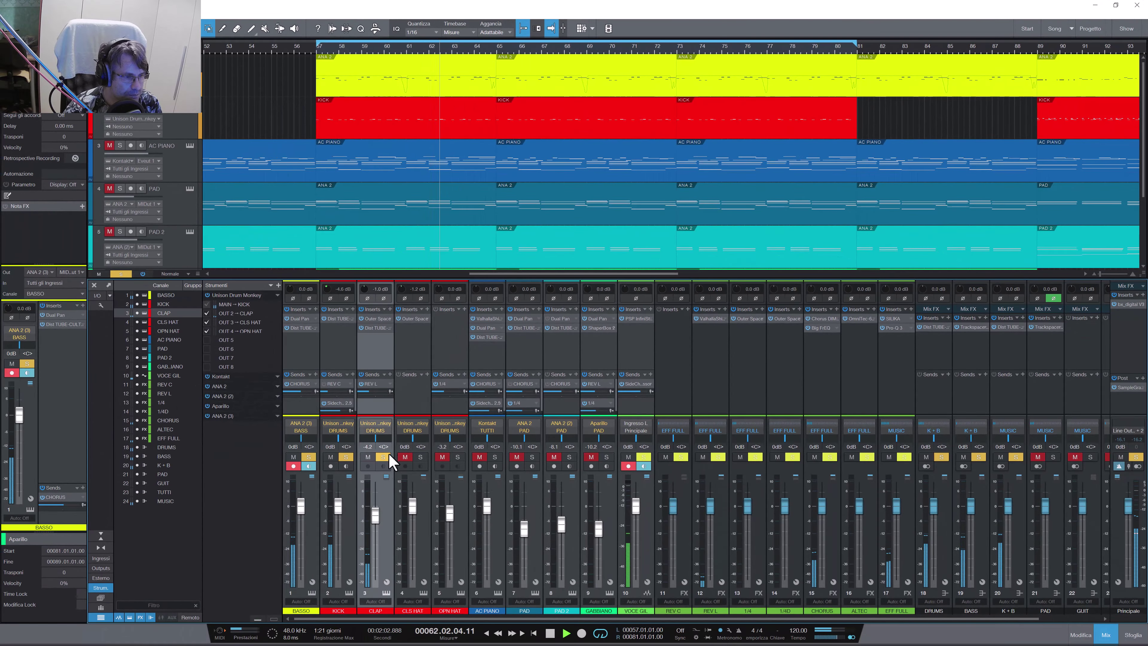
{"action": "left_click", "coordinate": [377, 328]}
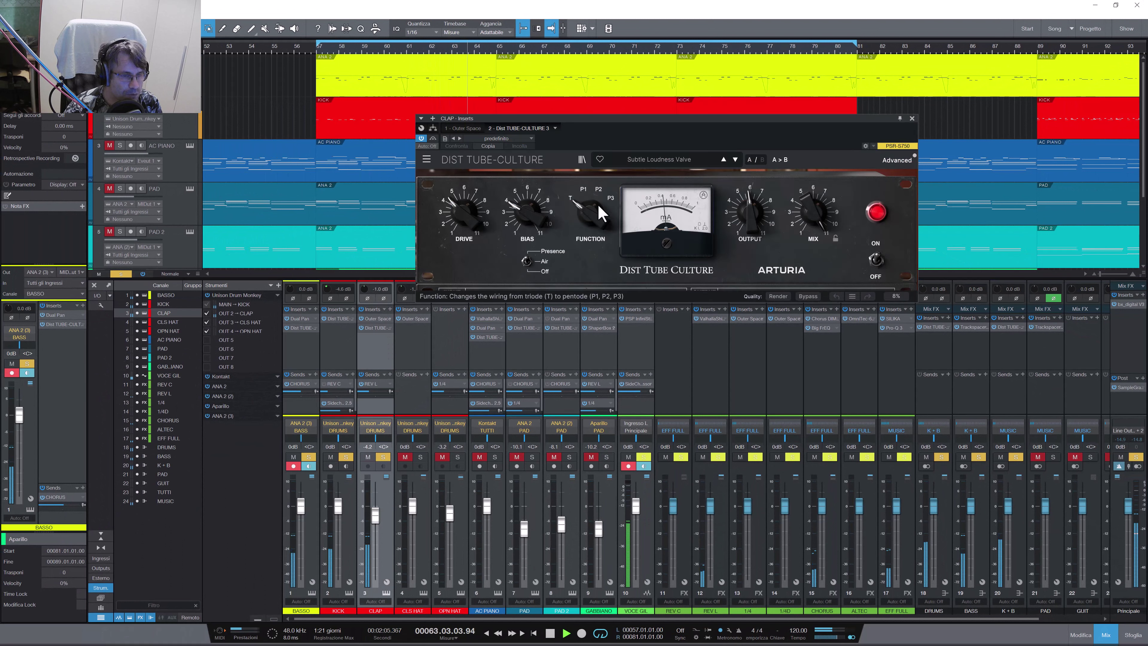
{"action": "left_click", "coordinate": [897, 160]}
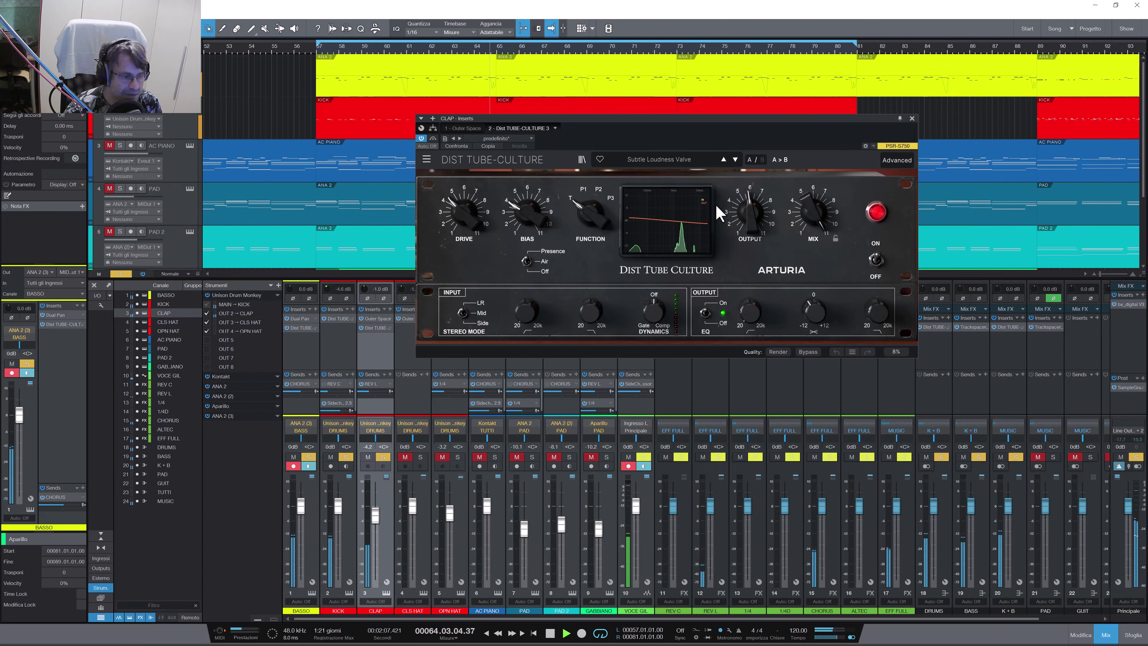
{"action": "left_click_drag", "start_coordinate": [666, 120], "coordinate": [680, 121]}
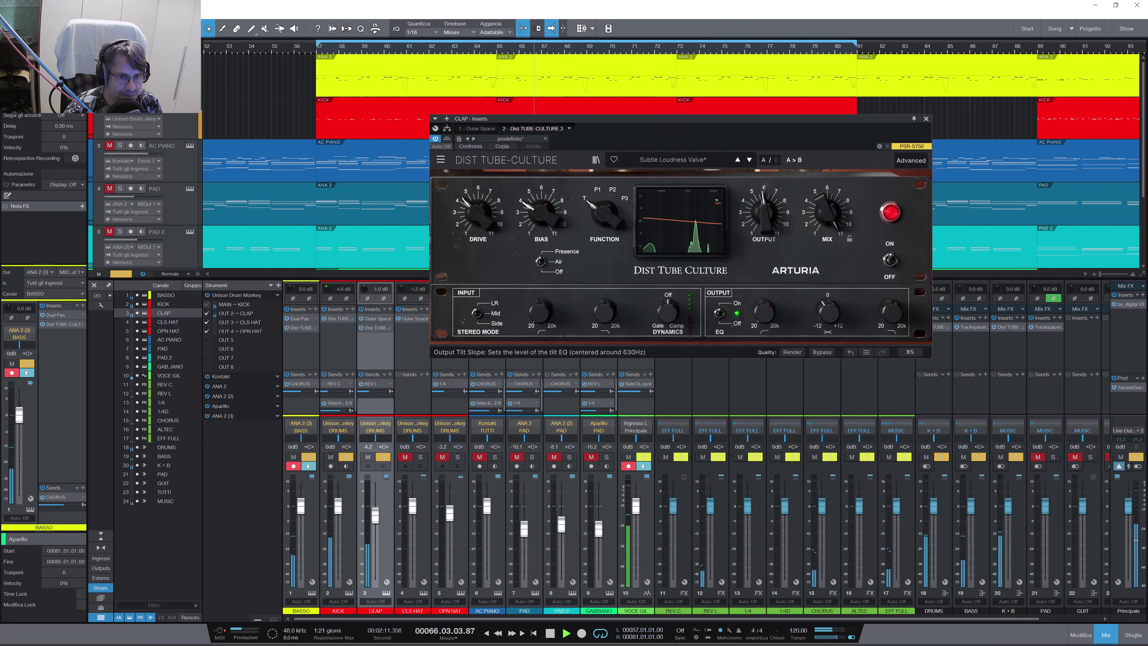
{"action": "left_click_drag", "start_coordinate": [833, 325], "coordinate": [833, 318]}
Step: Set the clap distortion's Drive to +22.6 dB, audition the P2 and P3 functions, and set Function to P1
{"action": "left_click_drag", "start_coordinate": [489, 217], "coordinate": [490, 199]}
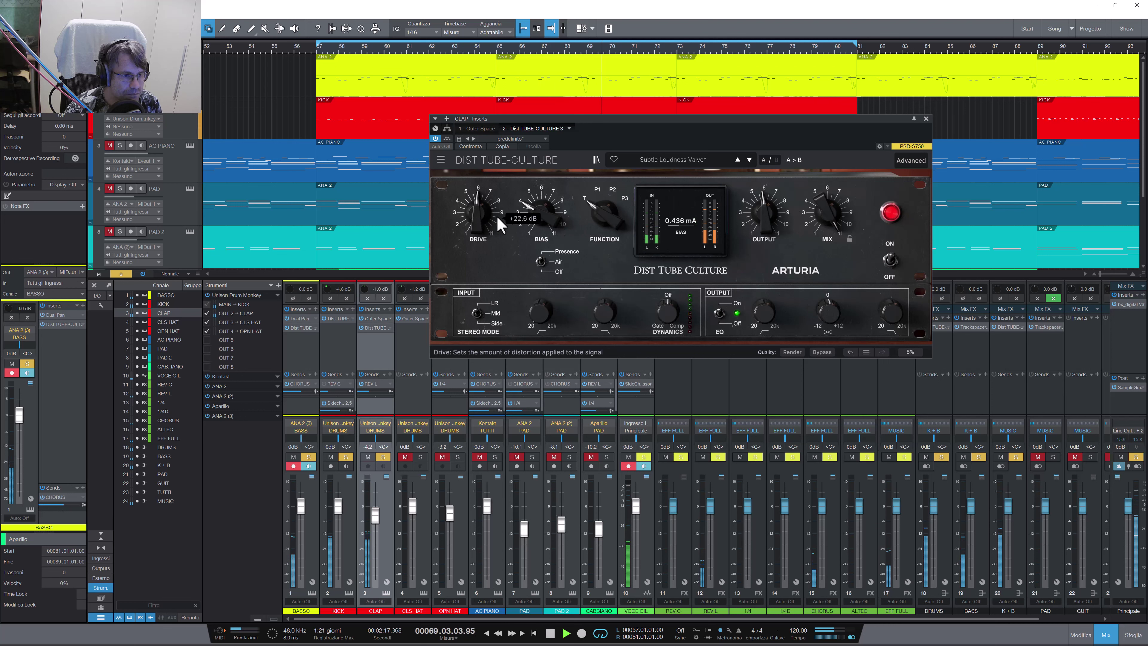
{"action": "mouse_move", "coordinate": [608, 217]}
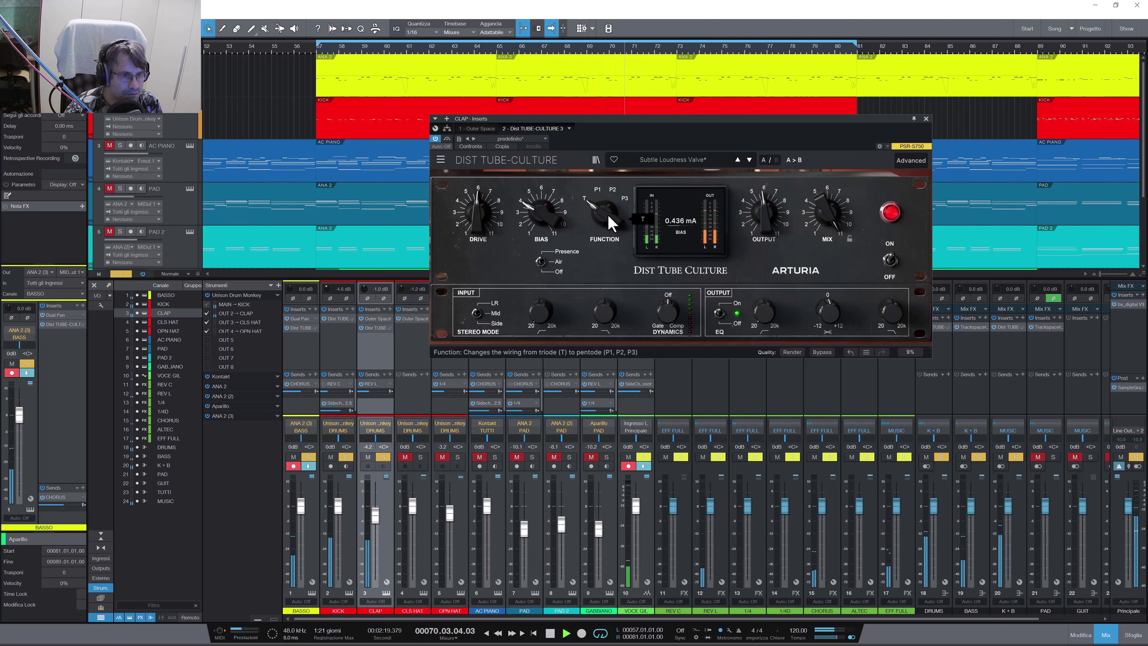
{"action": "left_click_drag", "start_coordinate": [610, 221], "coordinate": [610, 216]}
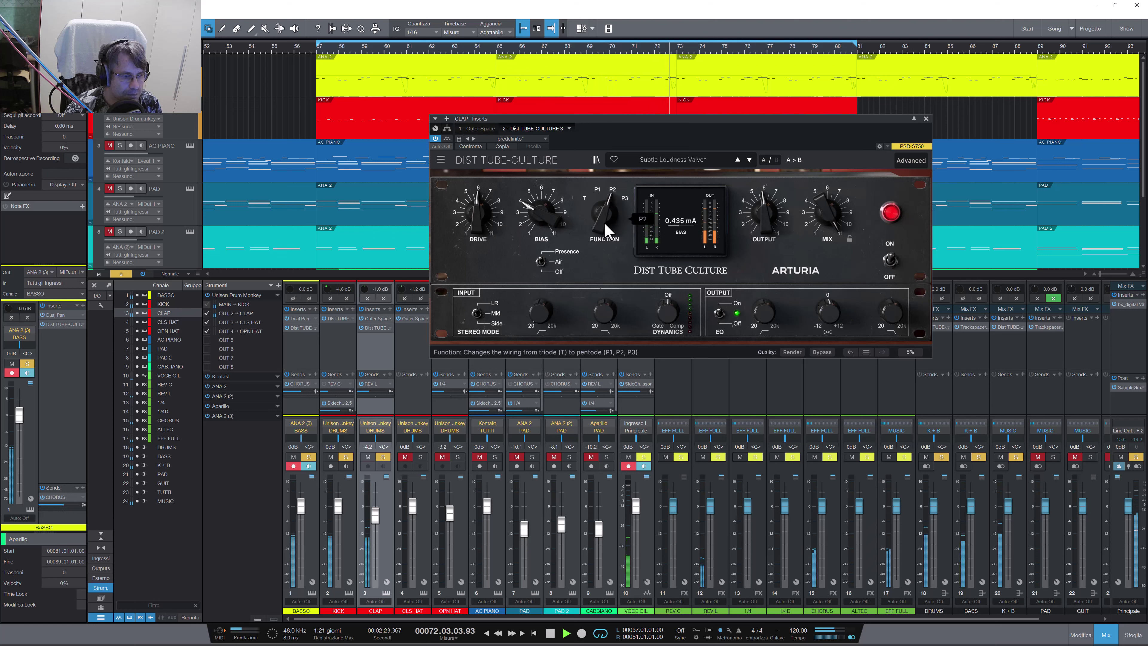
{"action": "left_click_drag", "start_coordinate": [605, 223], "coordinate": [605, 218]}
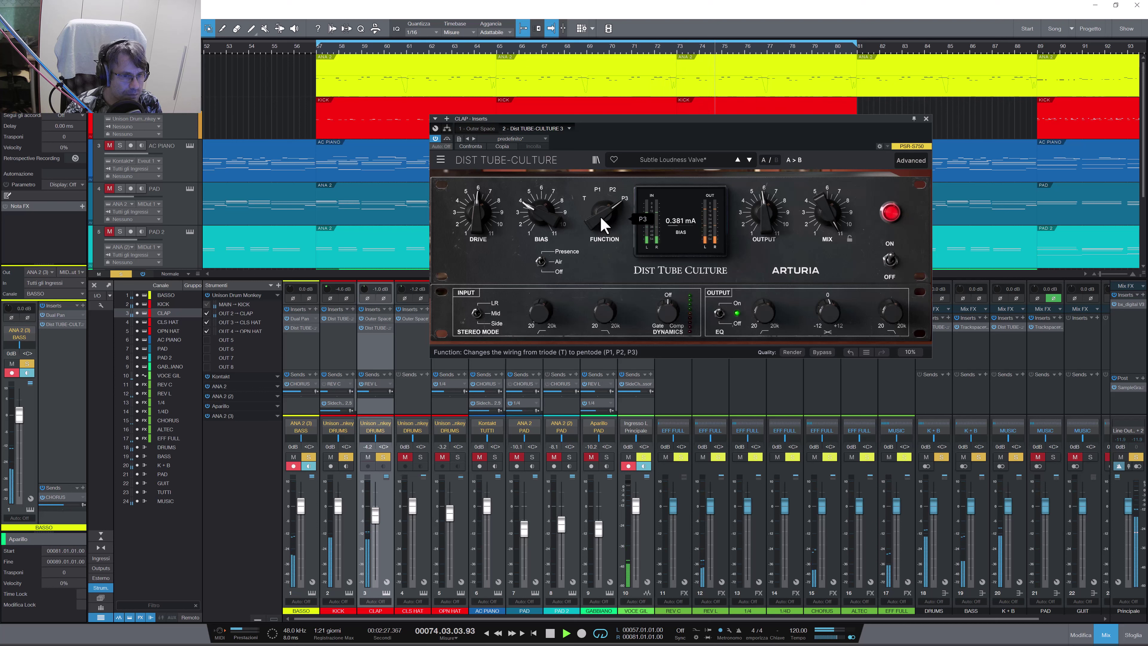
{"action": "mouse_move", "coordinate": [600, 215]}
{"action": "left_mouse_down"}
{"action": "mouse_move", "coordinate": [601, 227]}
{"action": "mouse_move", "coordinate": [602, 212]}
{"action": "left_mouse_up"}
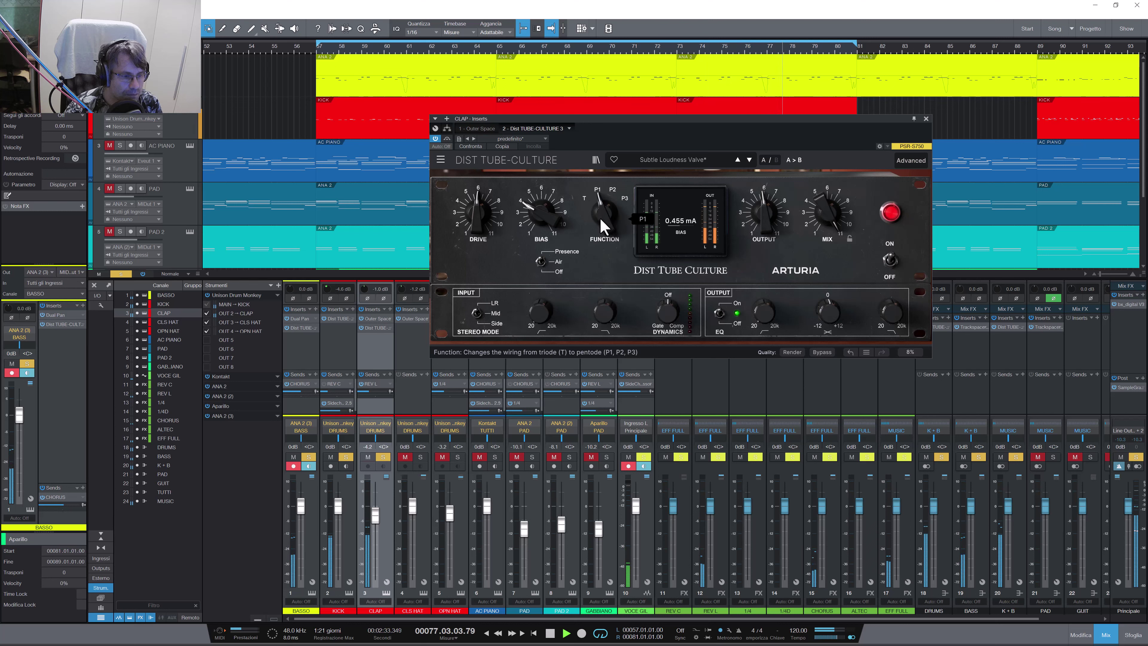
Step: Switch the clap distortion's Function to T and raise its Drive to +27.2 dB
{"action": "left_click_drag", "start_coordinate": [599, 216], "coordinate": [599, 222]}
{"action": "mouse_move", "coordinate": [473, 229]}
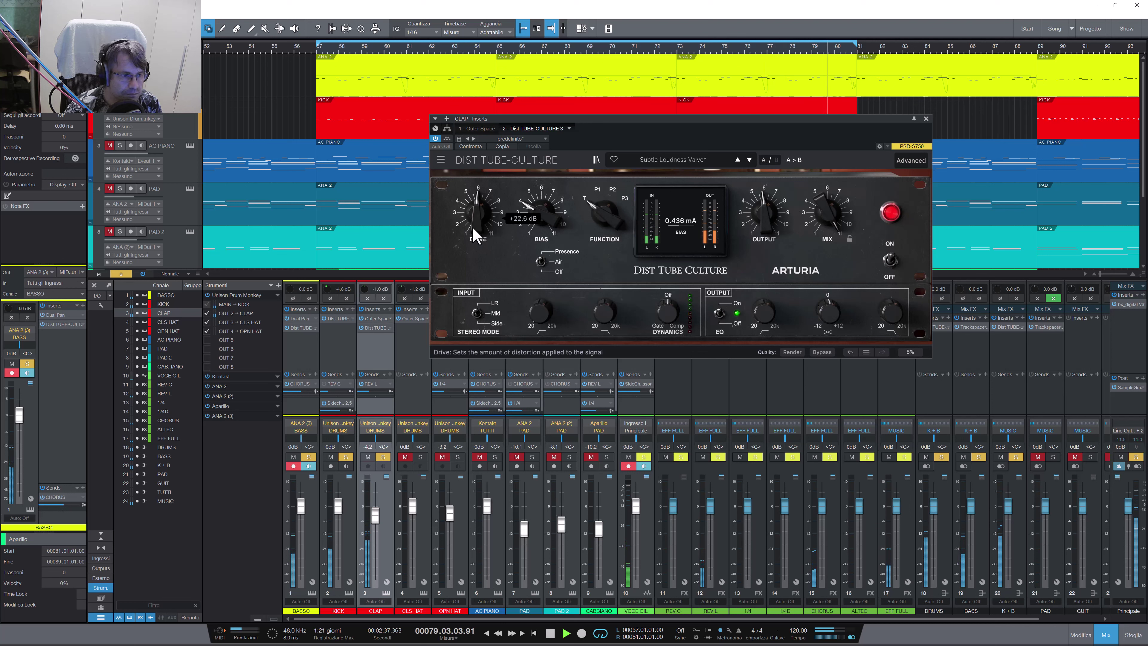
{"action": "left_click_drag", "start_coordinate": [473, 229], "coordinate": [474, 224]}
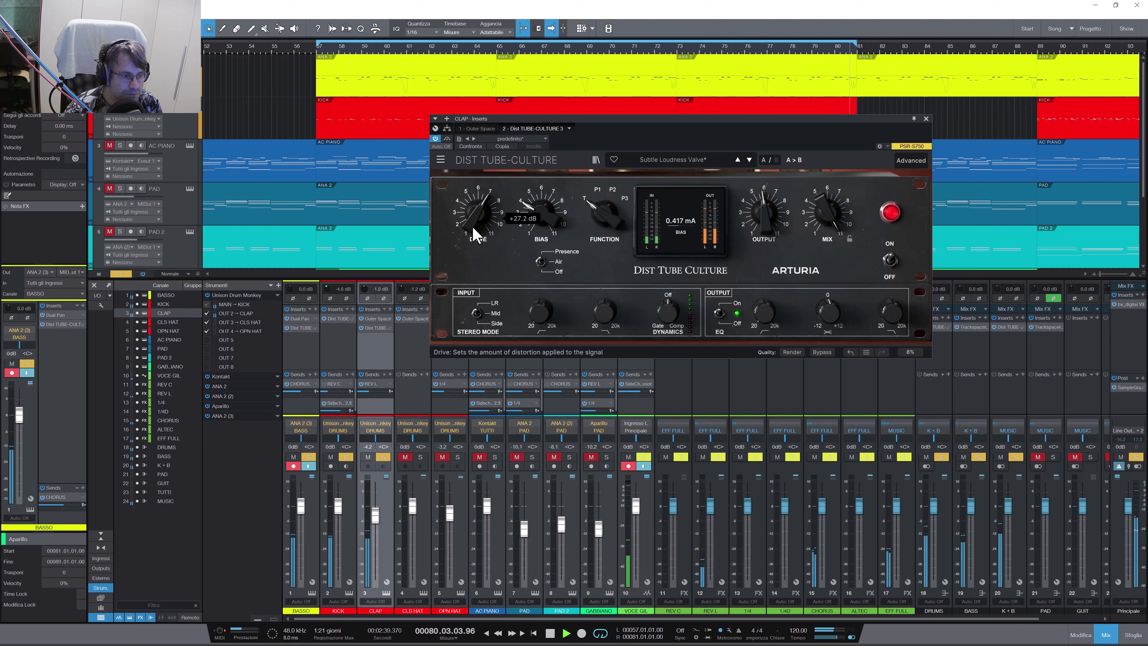
Step: Lower the clap distortion's output gain to -7.70 dB and compare the bypassed and processed sound
{"action": "mouse_move", "coordinate": [772, 215]}
{"action": "left_click_drag", "start_coordinate": [772, 214], "coordinate": [764, 217]}
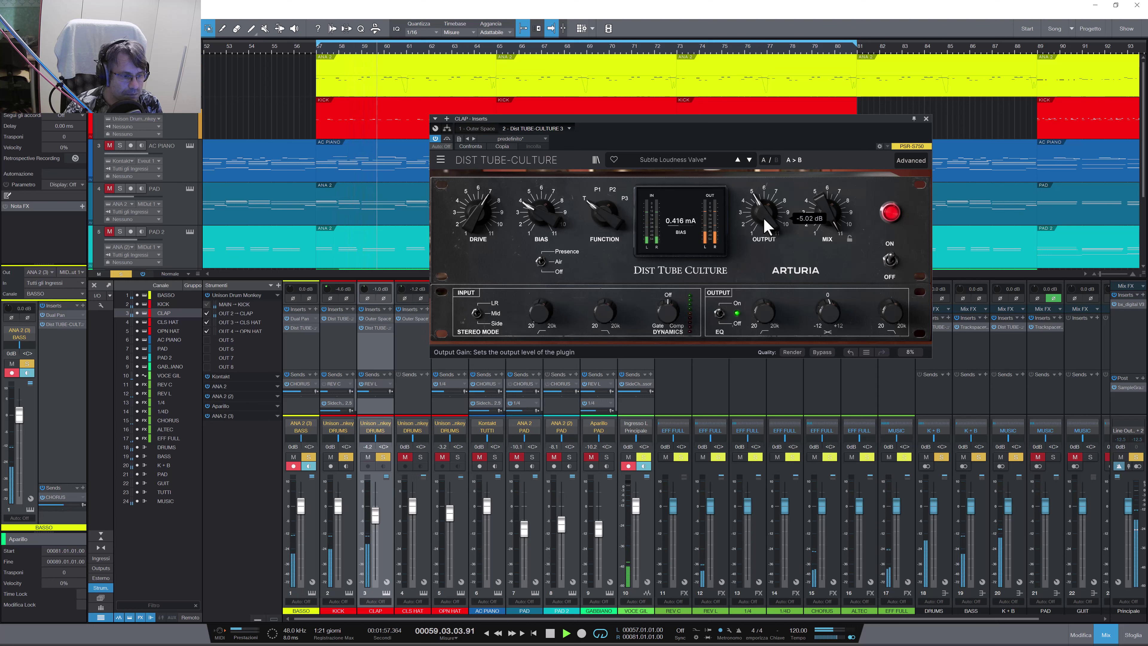
{"action": "left_click_drag", "start_coordinate": [763, 217], "coordinate": [761, 218]}
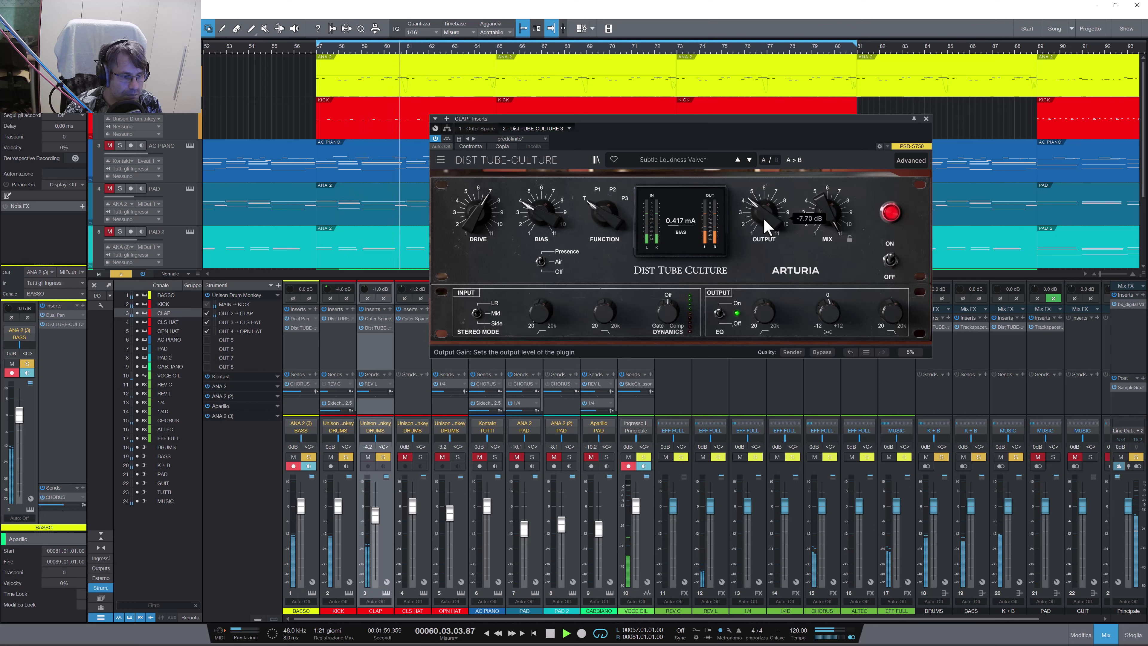
{"action": "left_click", "coordinate": [446, 138]}
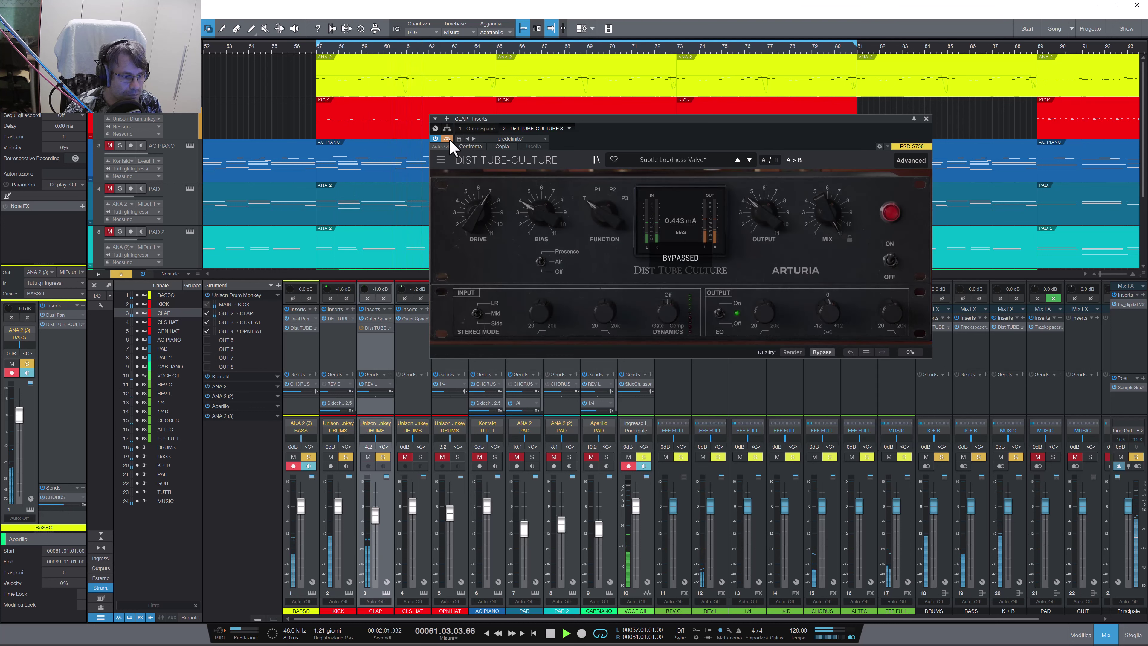
{"action": "left_click", "coordinate": [447, 139]}
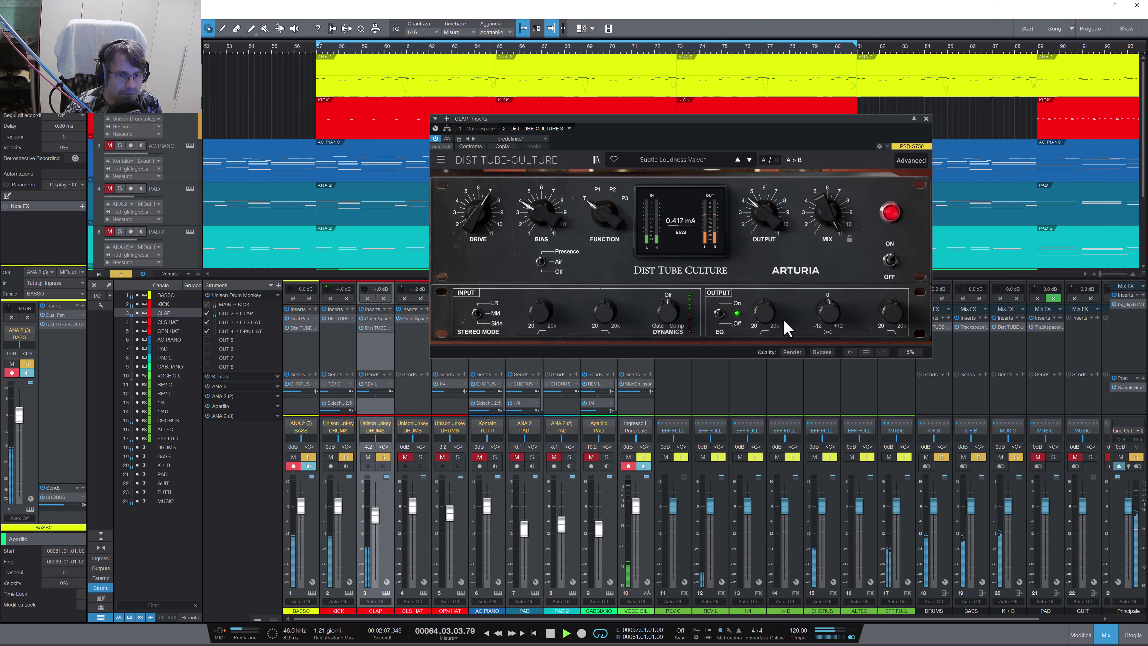
Step: Set the clap distortion's output high-pass filter to 121 Hz and fine-tune the output low-pass cutoff around 10 kHz
{"action": "mouse_move", "coordinate": [770, 319]}
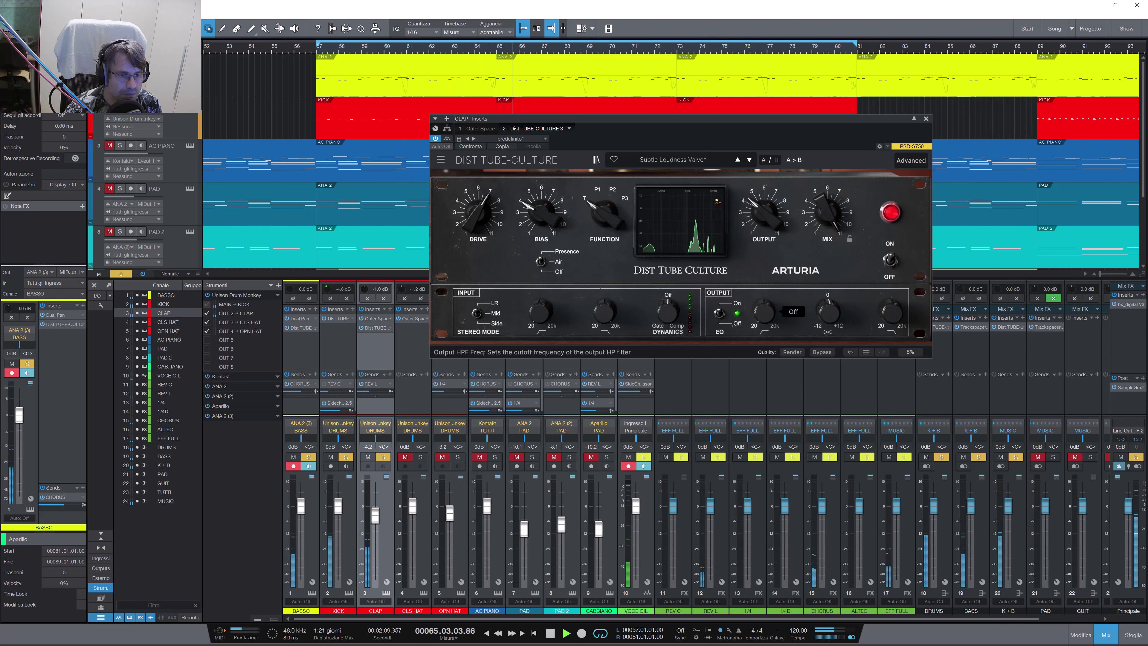
{"action": "mouse_move", "coordinate": [898, 318]}
{"action": "left_click_drag", "start_coordinate": [898, 319], "coordinate": [898, 332]}
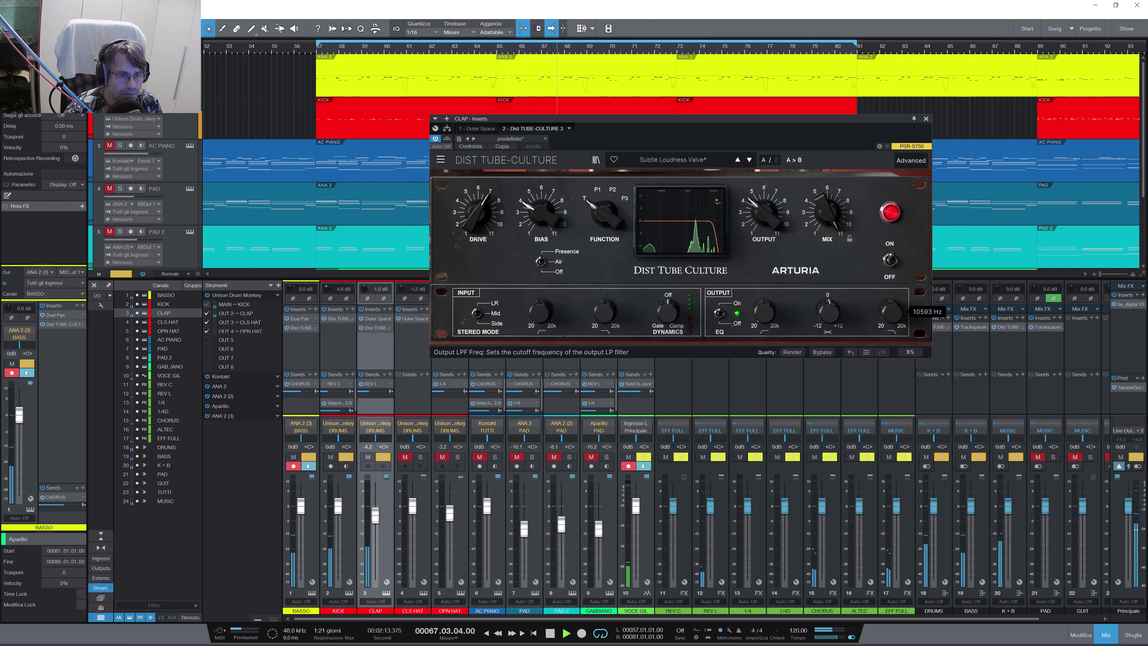
{"action": "left_click_drag", "start_coordinate": [764, 315], "coordinate": [764, 304]}
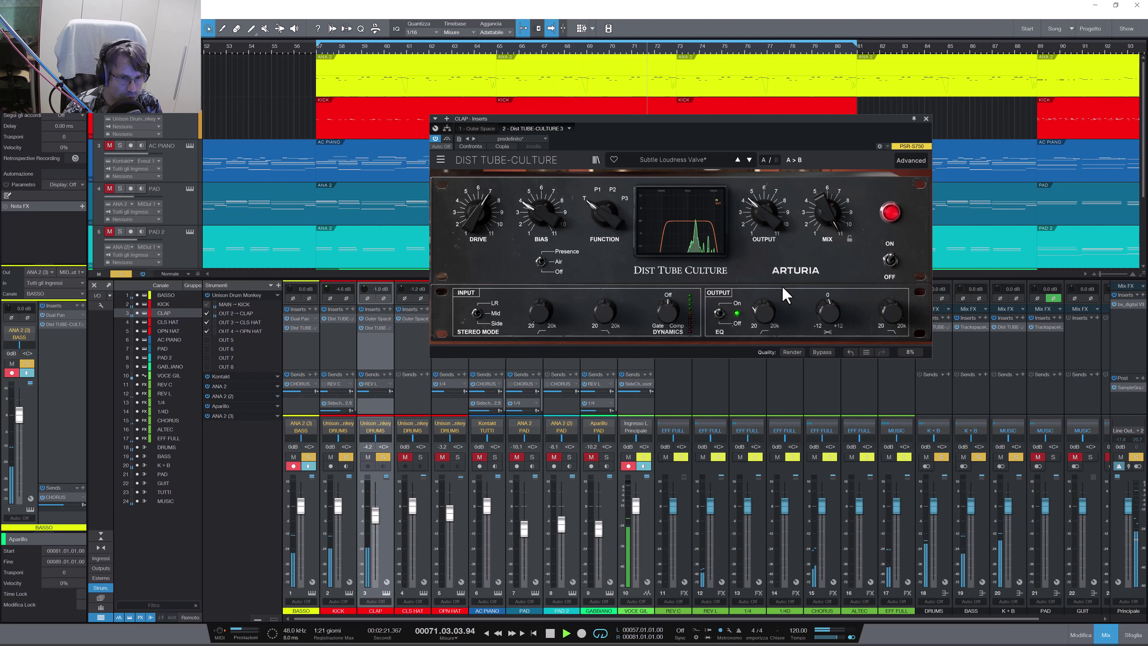
{"action": "left_click_drag", "start_coordinate": [660, 213], "coordinate": [651, 254]}
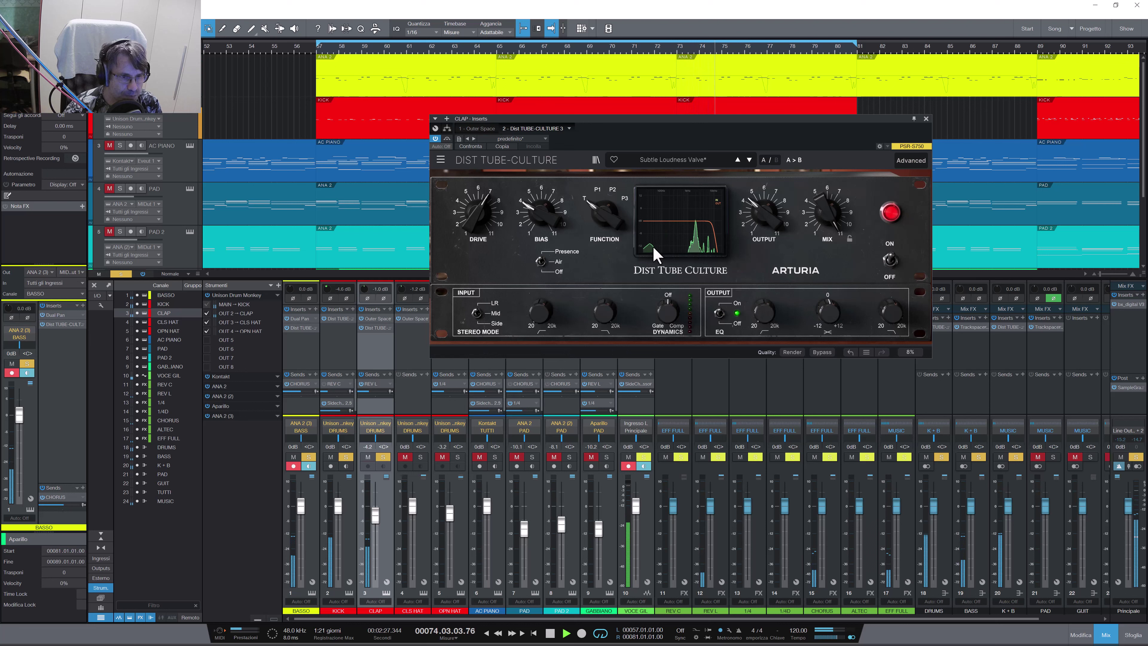
{"action": "left_click_drag", "start_coordinate": [761, 314], "coordinate": [754, 309]}
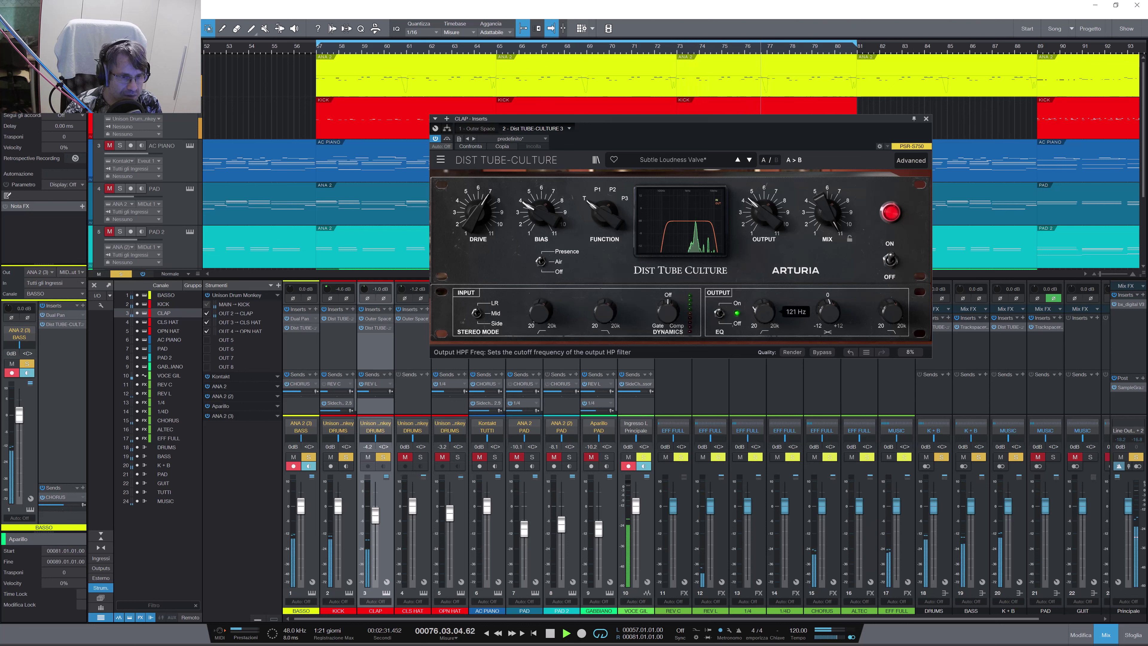
{"action": "mouse_move", "coordinate": [888, 315]}
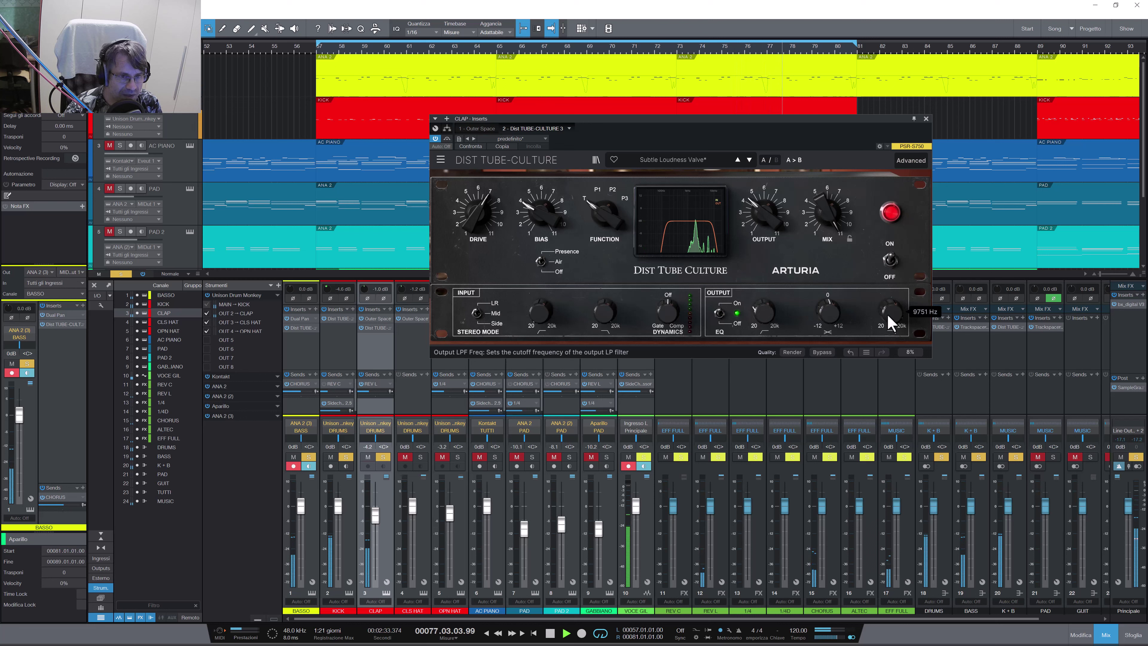
{"action": "left_click_drag", "start_coordinate": [887, 313], "coordinate": [888, 306]}
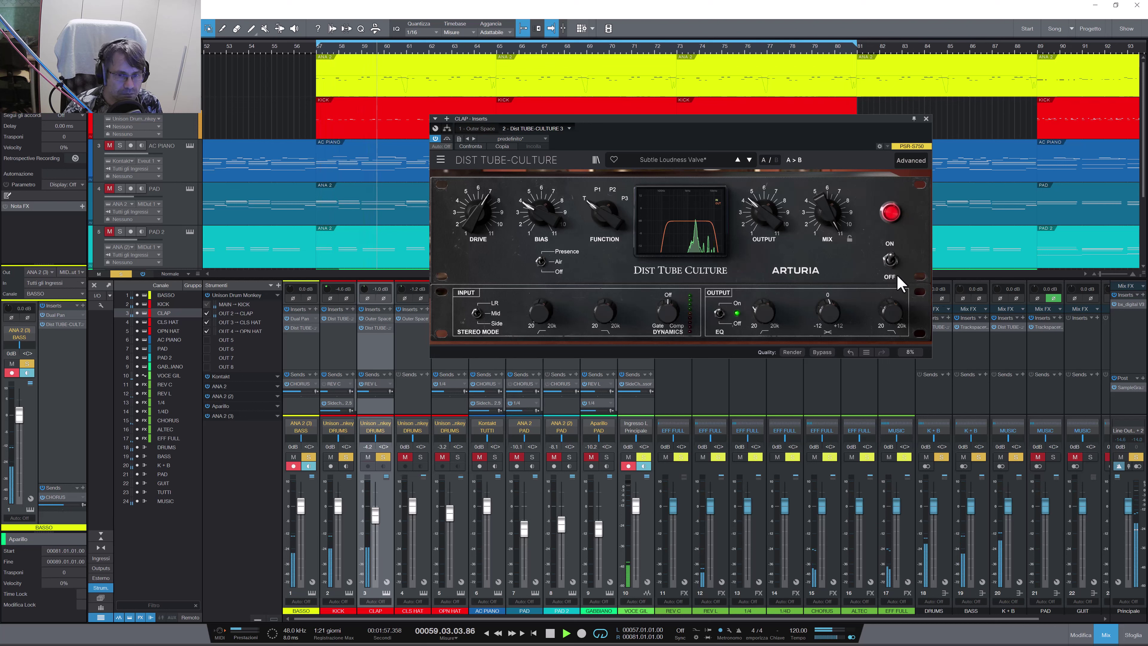
Step: Compare the clap with the distortion switched off and on, leave it on, and close the plugin window
{"action": "left_click", "coordinate": [890, 260]}
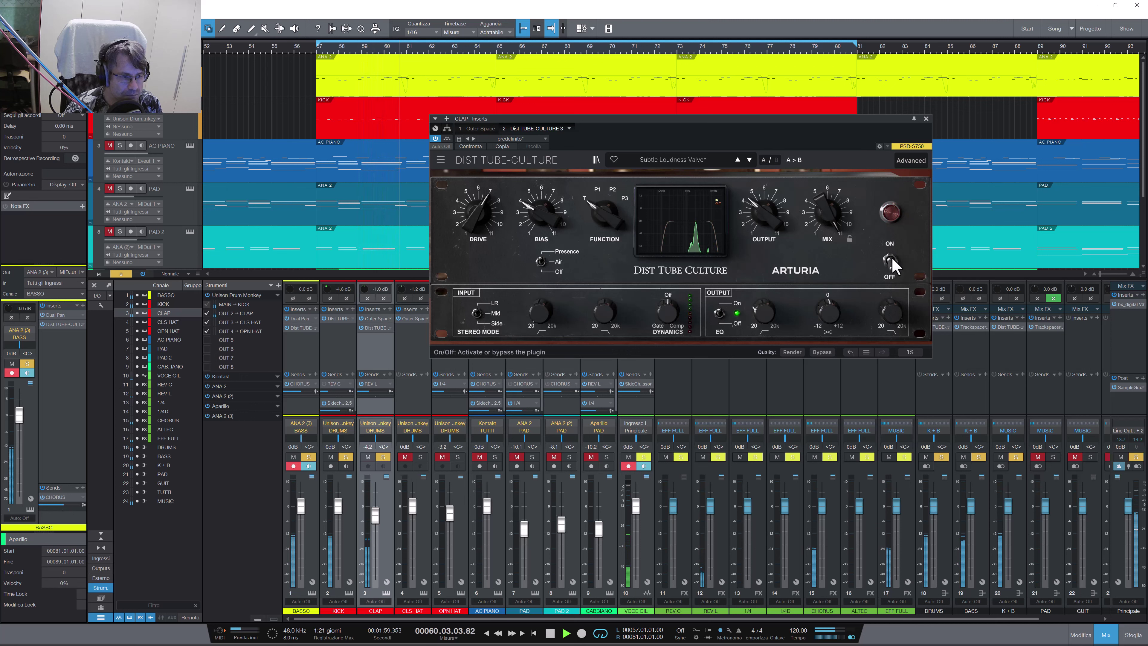
{"action": "left_click", "coordinate": [890, 257]}
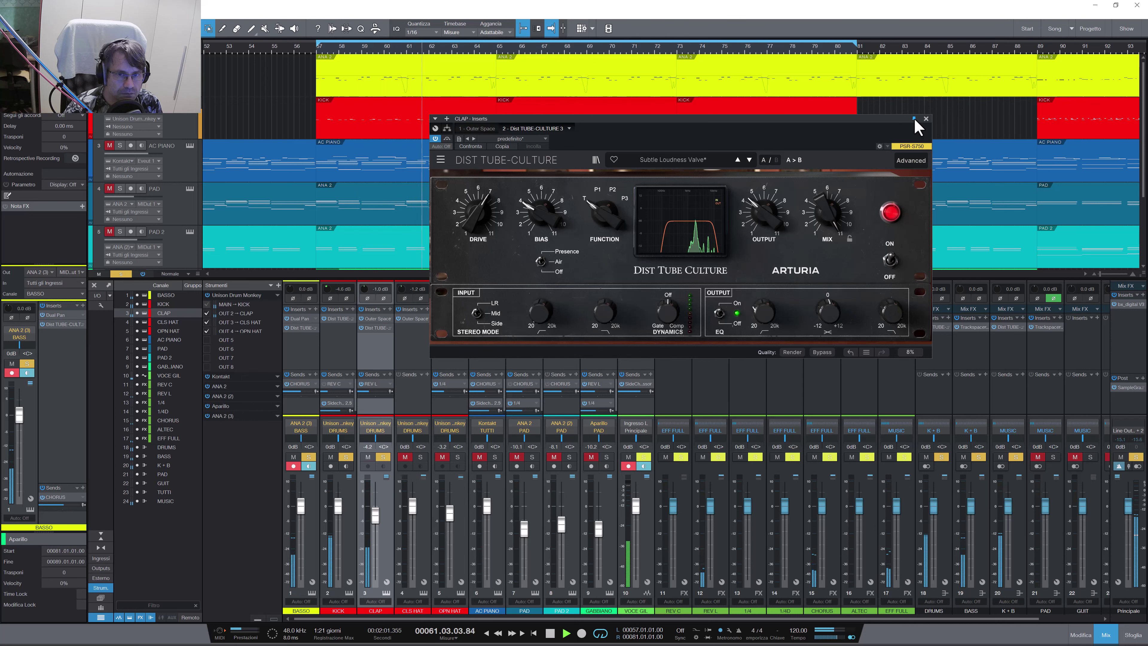
{"action": "left_click", "coordinate": [925, 118]}
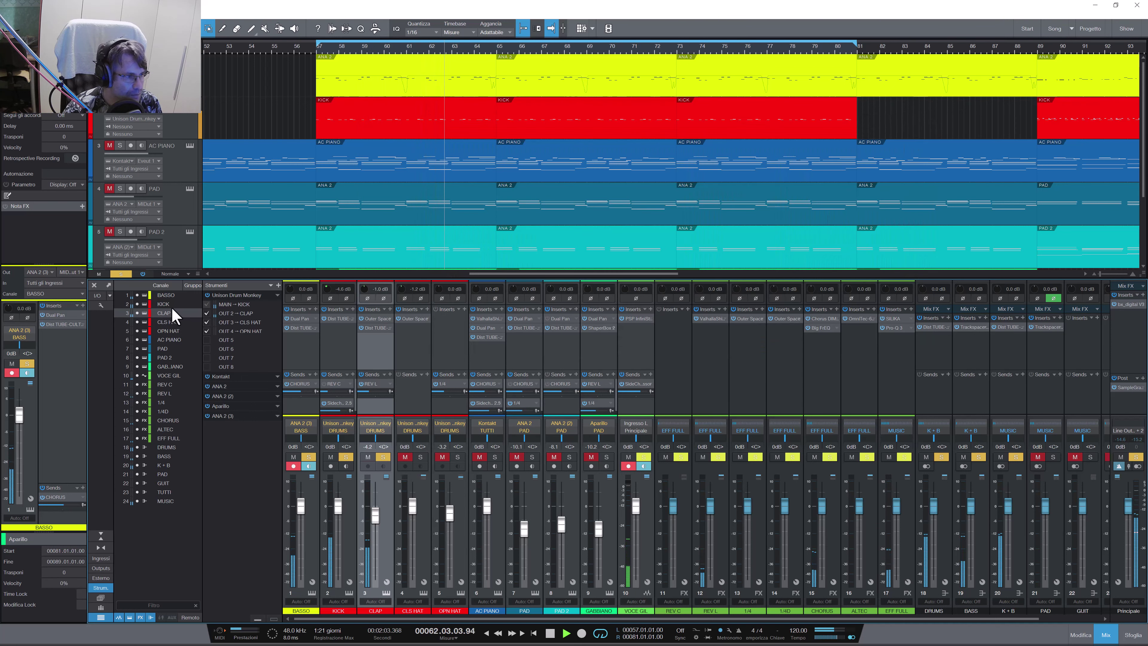
Step: Clear the active solos, solo the BASSO, KICK and CLAP channels together, and review the clap distortion's settings
{"action": "left_click", "coordinate": [121, 274]}
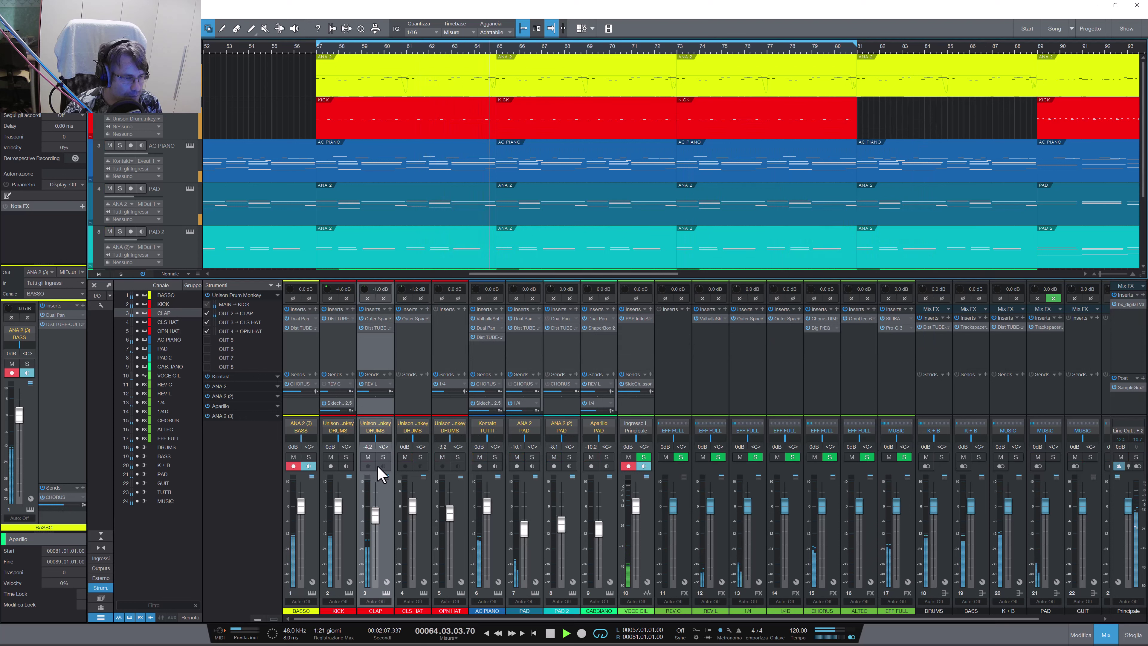
{"action": "left_click", "coordinate": [383, 457]}
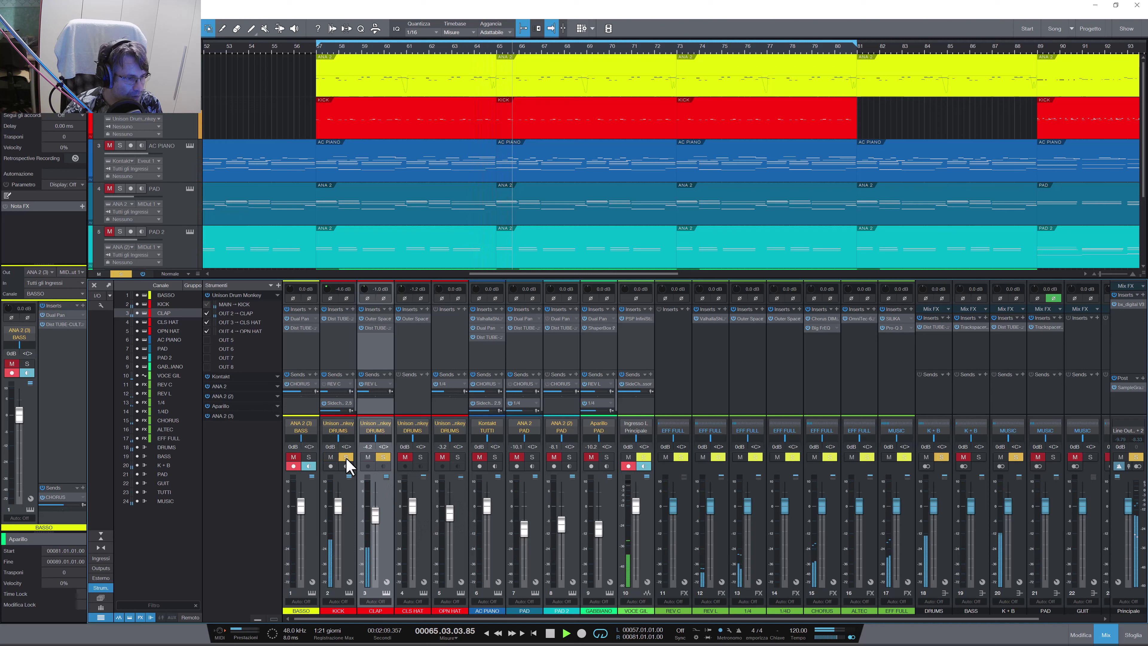
{"action": "left_click", "coordinate": [309, 456]}
{"action": "left_click", "coordinate": [346, 456]}
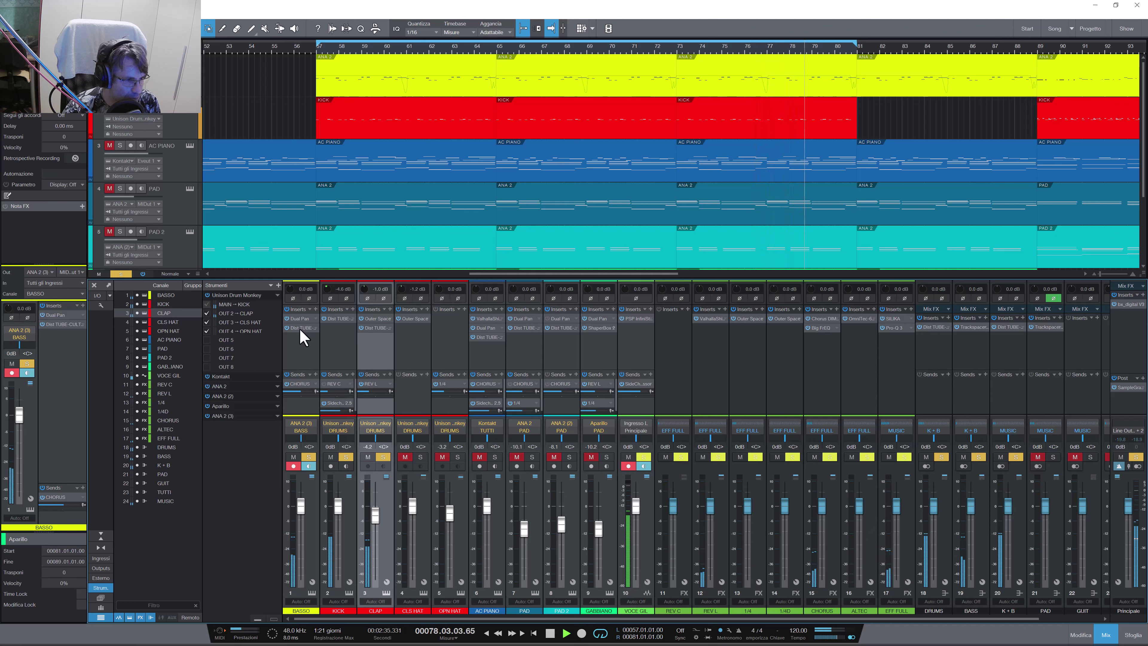
{"action": "left_click", "coordinate": [373, 329]}
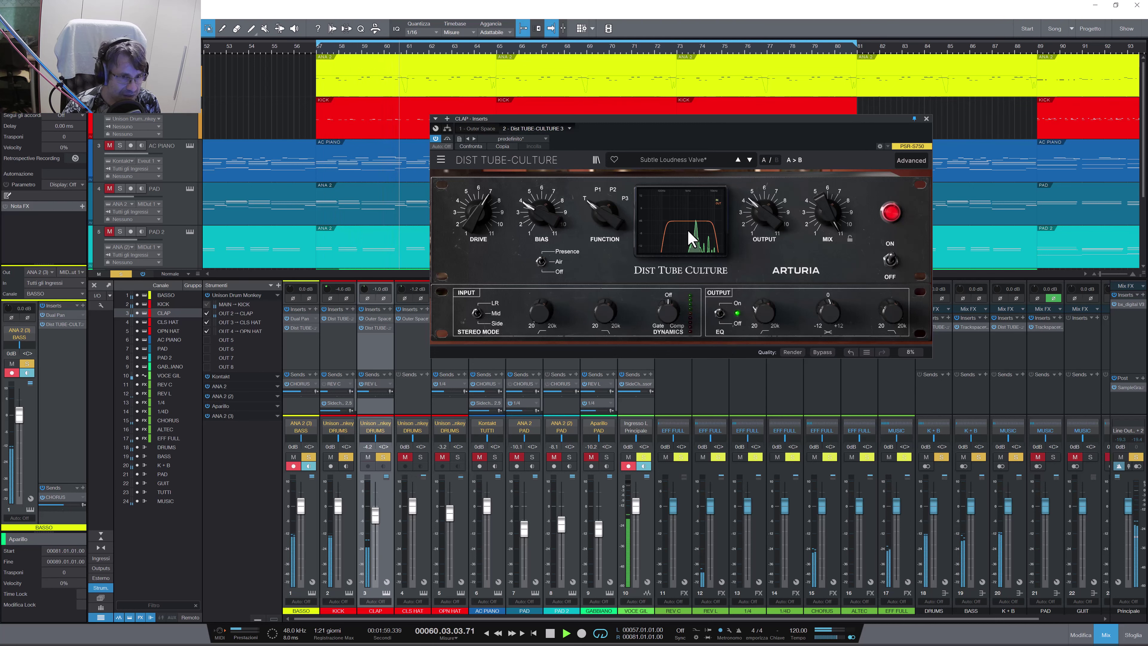
{"action": "left_click", "coordinate": [926, 118]}
Step: Solo only the AC PIANO channel, open its Dist TUBE-CULTURE with the advanced controls, and flatten the output tilt slope
{"action": "left_click", "coordinate": [121, 273]}
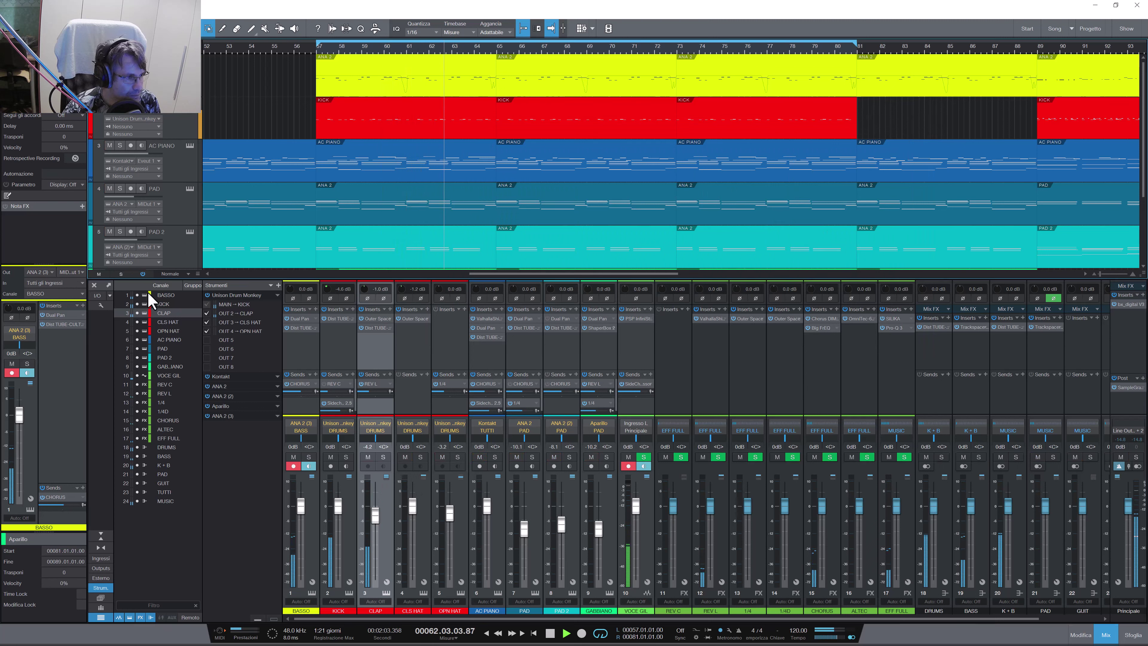
{"action": "left_click", "coordinate": [495, 457]}
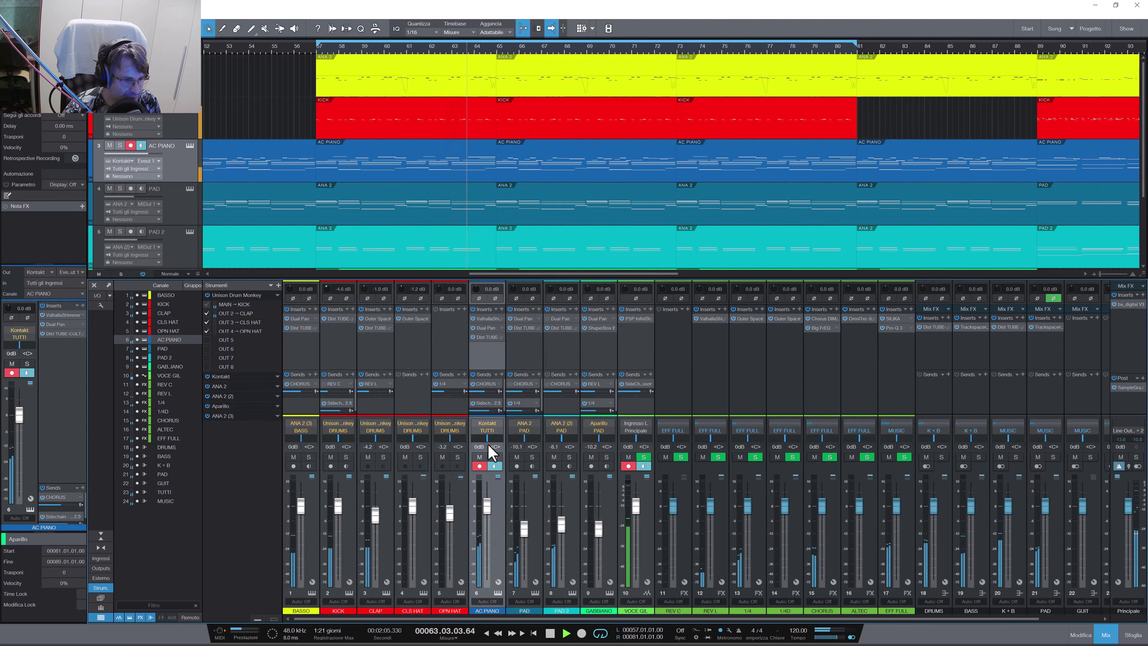
{"action": "left_click", "coordinate": [492, 337]}
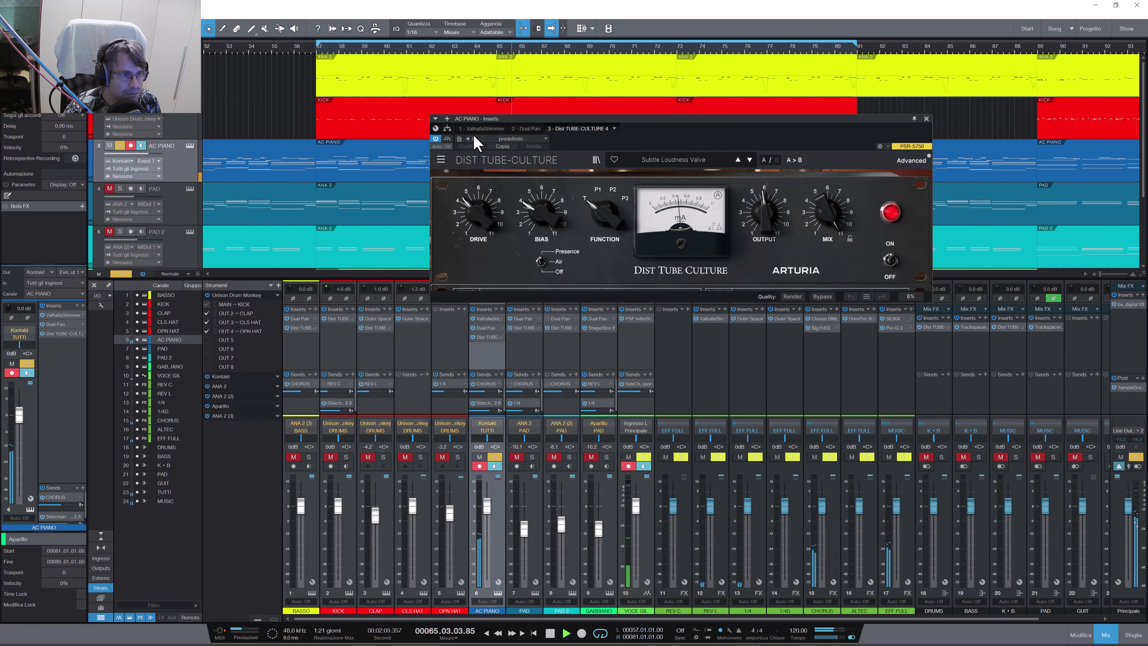
{"action": "left_click", "coordinate": [910, 160]}
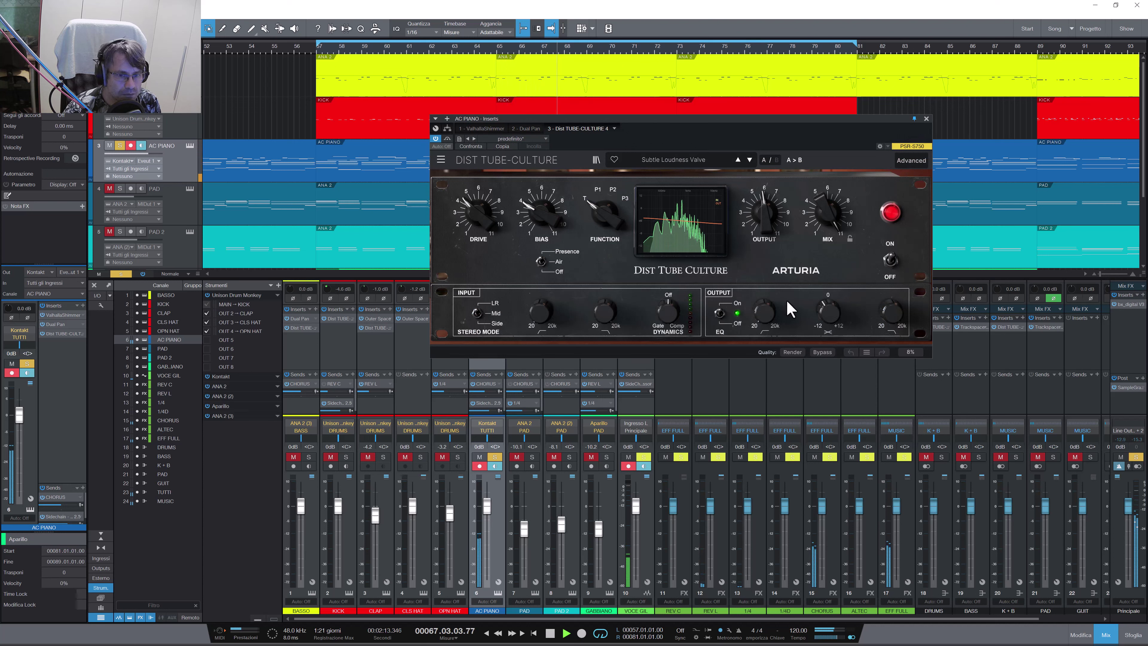
{"action": "left_click_drag", "start_coordinate": [832, 321], "coordinate": [829, 316]}
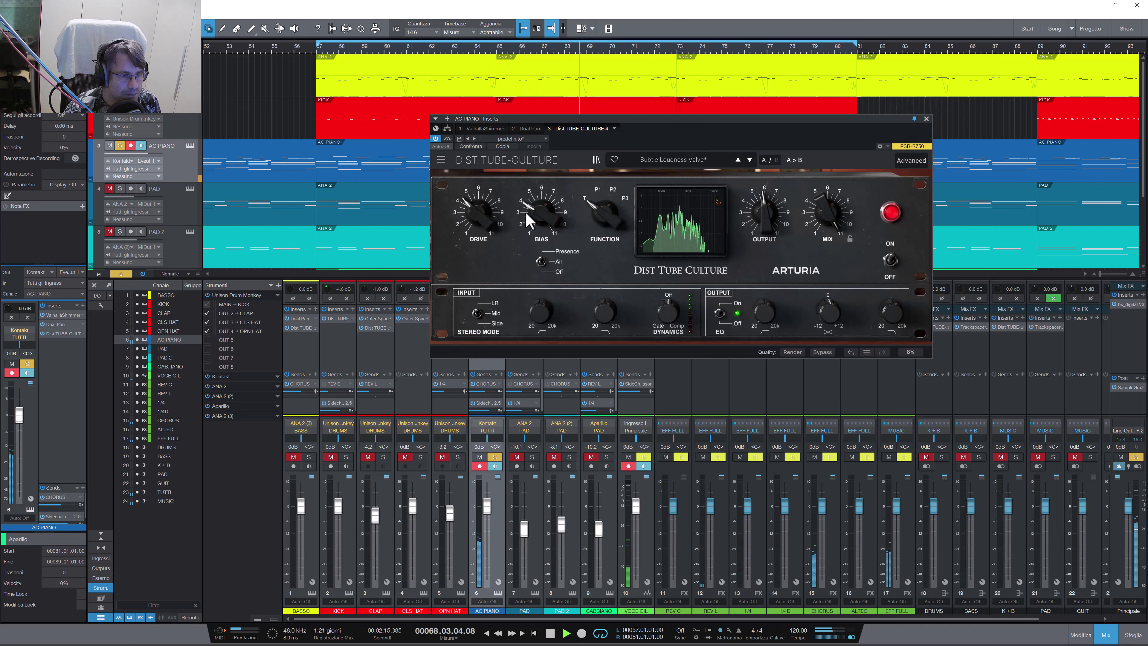
Step: Audition the piano distortion's Presence and Off modes and return the switch to Air
{"action": "left_click", "coordinate": [542, 262]}
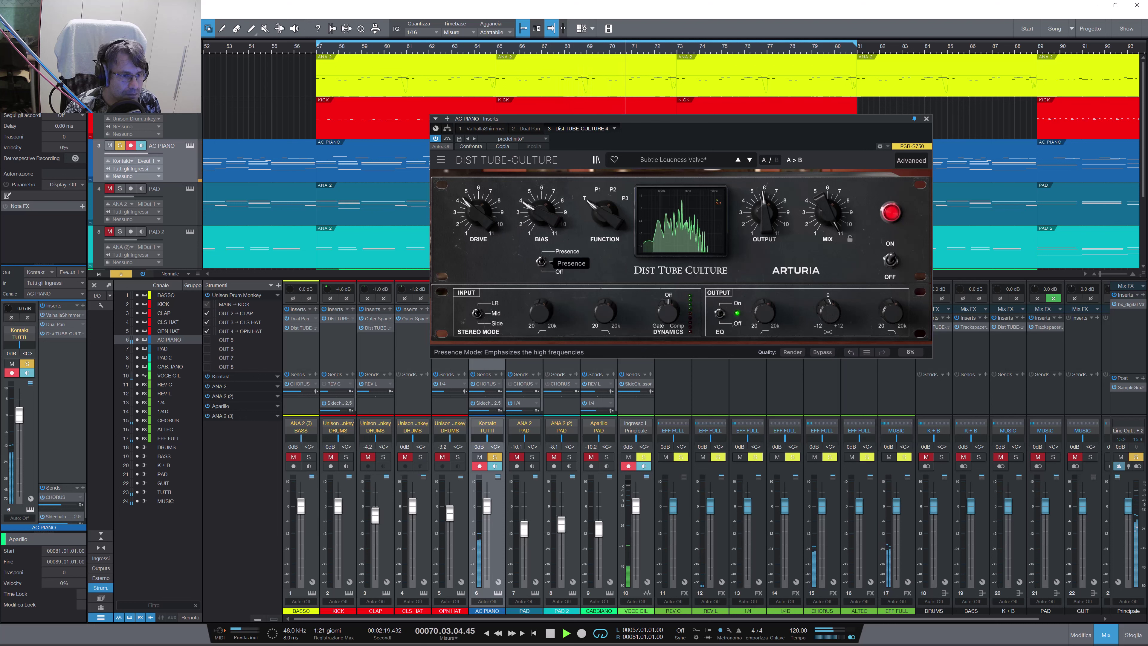
{"action": "left_click", "coordinate": [541, 262]}
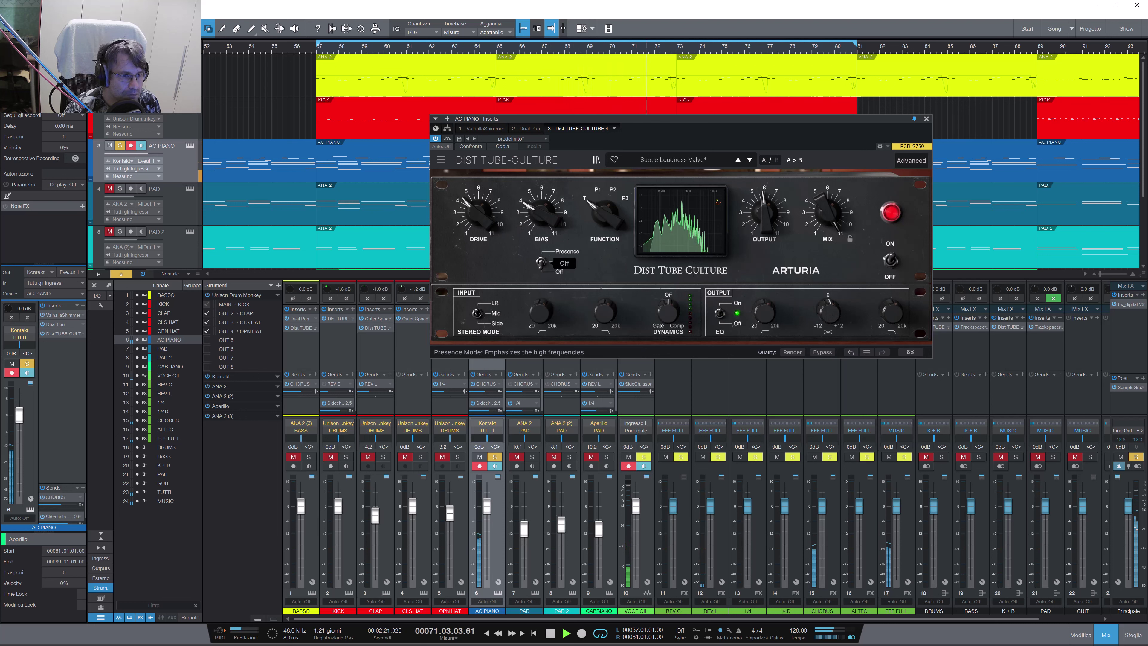
{"action": "left_click", "coordinate": [541, 262]}
Step: Set the piano distortion's Drive to +22.4 dB and its Bias to 5.08
{"action": "mouse_move", "coordinate": [480, 212]}
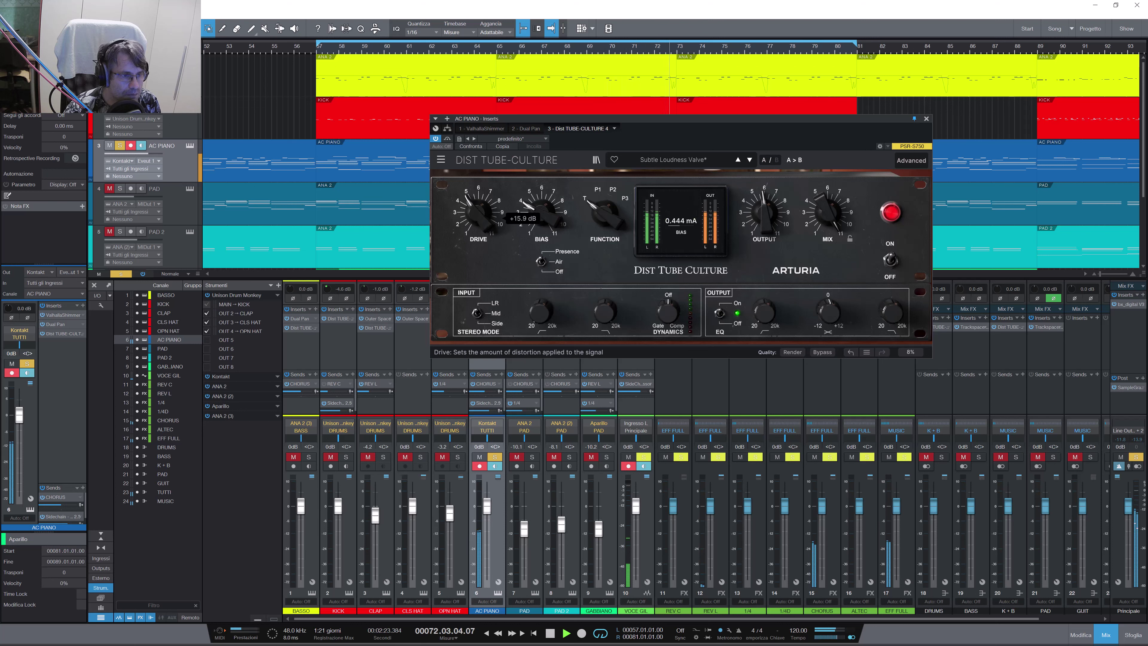
{"action": "left_click_drag", "start_coordinate": [479, 212], "coordinate": [479, 206]}
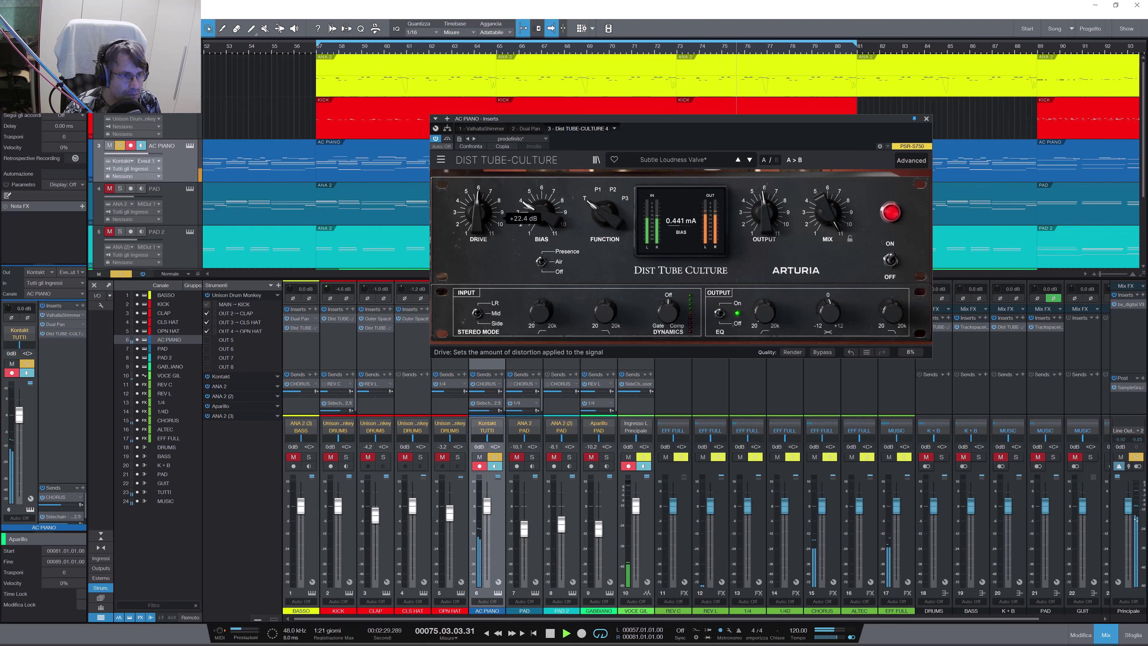
{"action": "left_click_drag", "start_coordinate": [541, 212], "coordinate": [542, 206]}
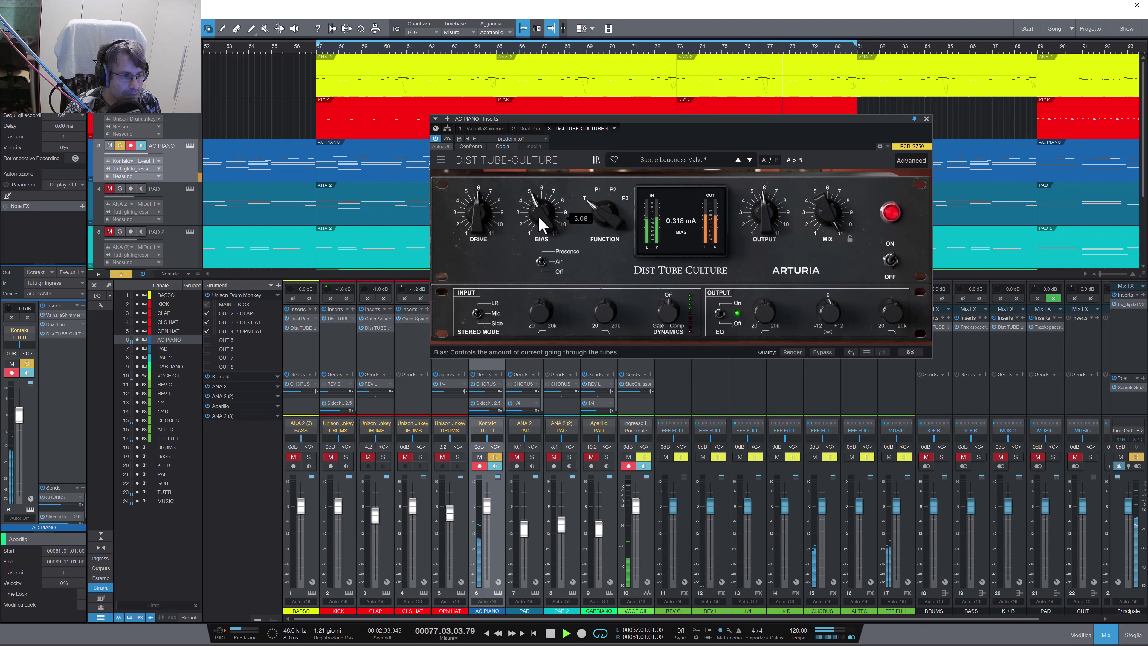
Step: Audition the piano distortion's P2 and P3 functions and set Function to P2
{"action": "left_click_drag", "start_coordinate": [606, 213], "coordinate": [607, 220]}
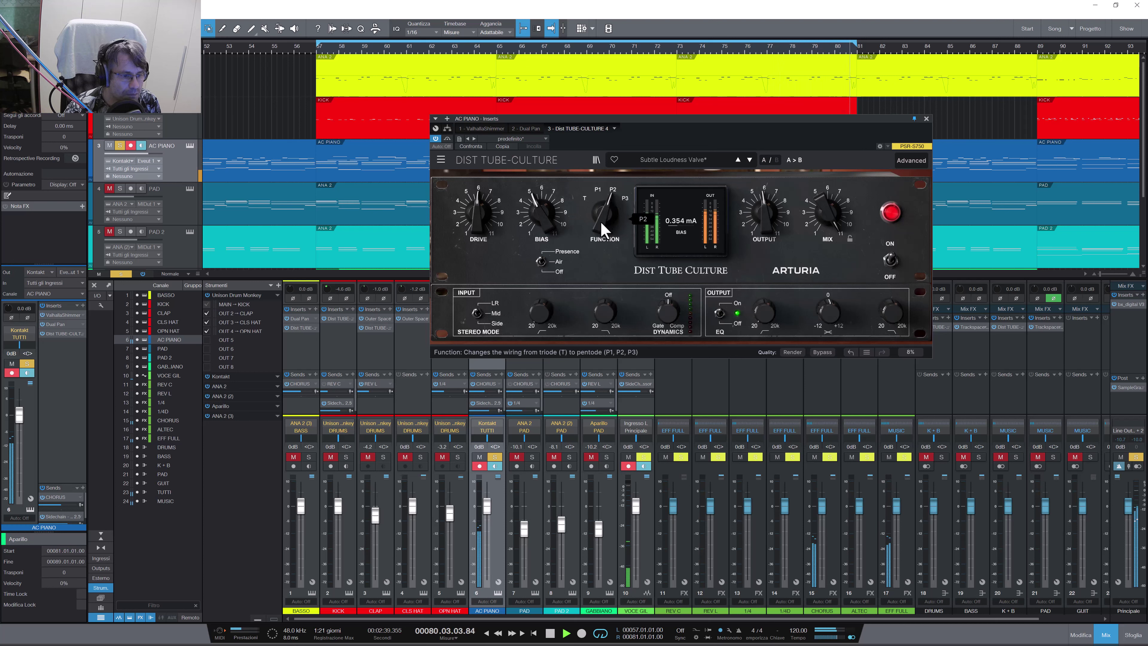
{"action": "left_click_drag", "start_coordinate": [601, 223], "coordinate": [599, 218]}
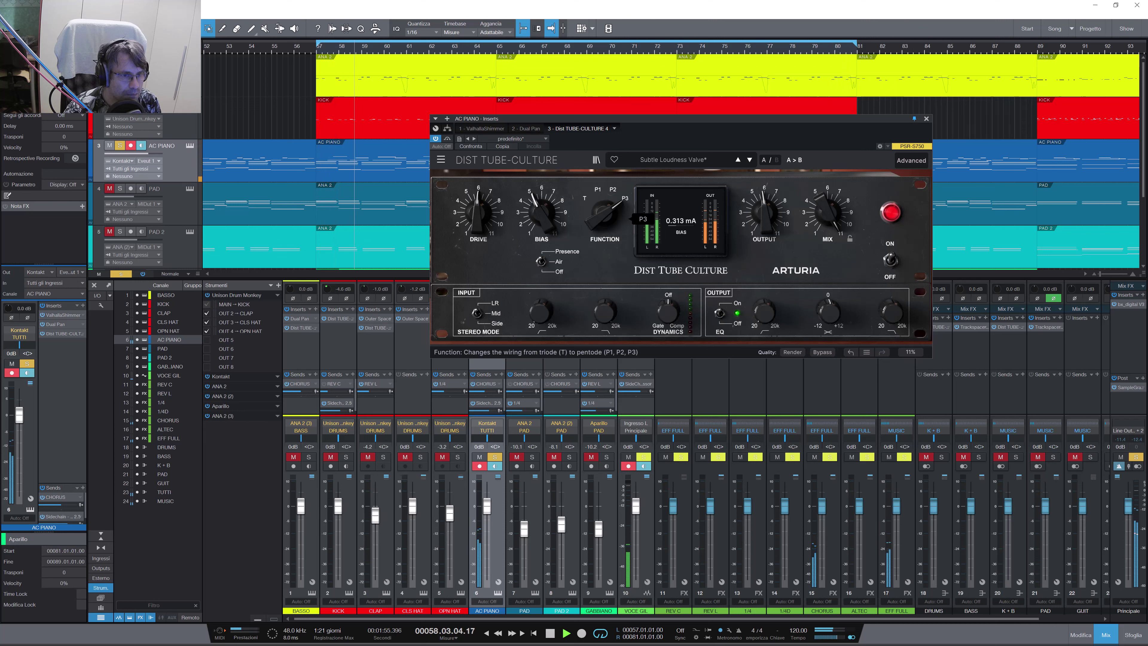
{"action": "left_click_drag", "start_coordinate": [600, 222], "coordinate": [601, 226]}
Step: Lower the piano distortion's output gain to -7.51 dB and compare the bypassed and processed sound
{"action": "left_click_drag", "start_coordinate": [764, 213], "coordinate": [764, 231]}
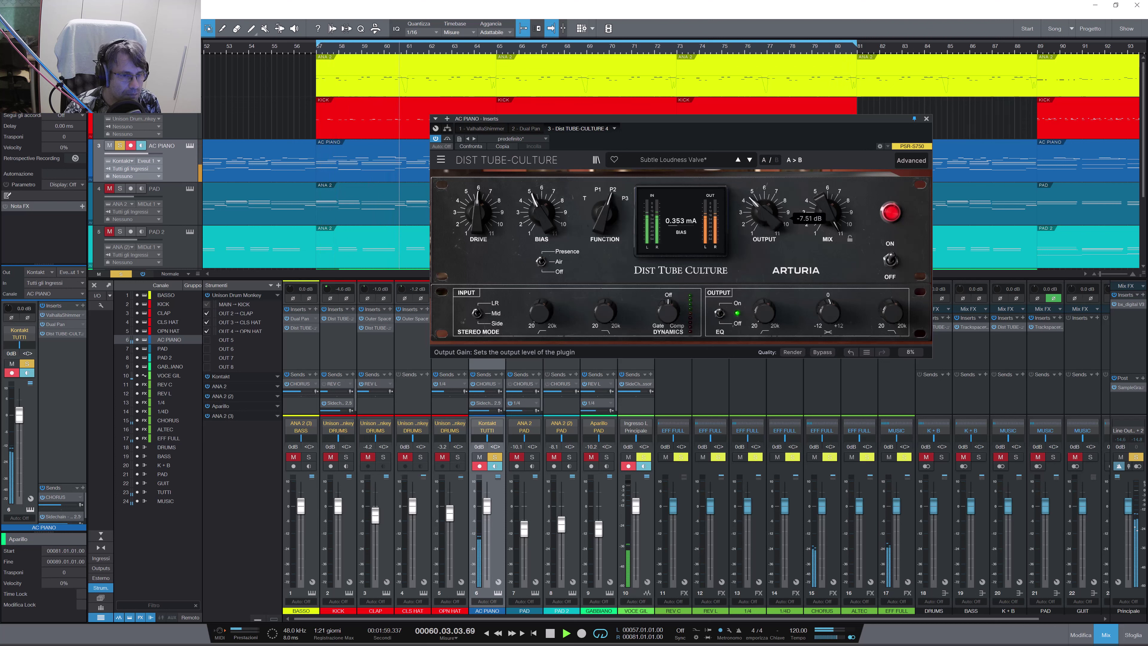
{"action": "left_click", "coordinate": [447, 138]}
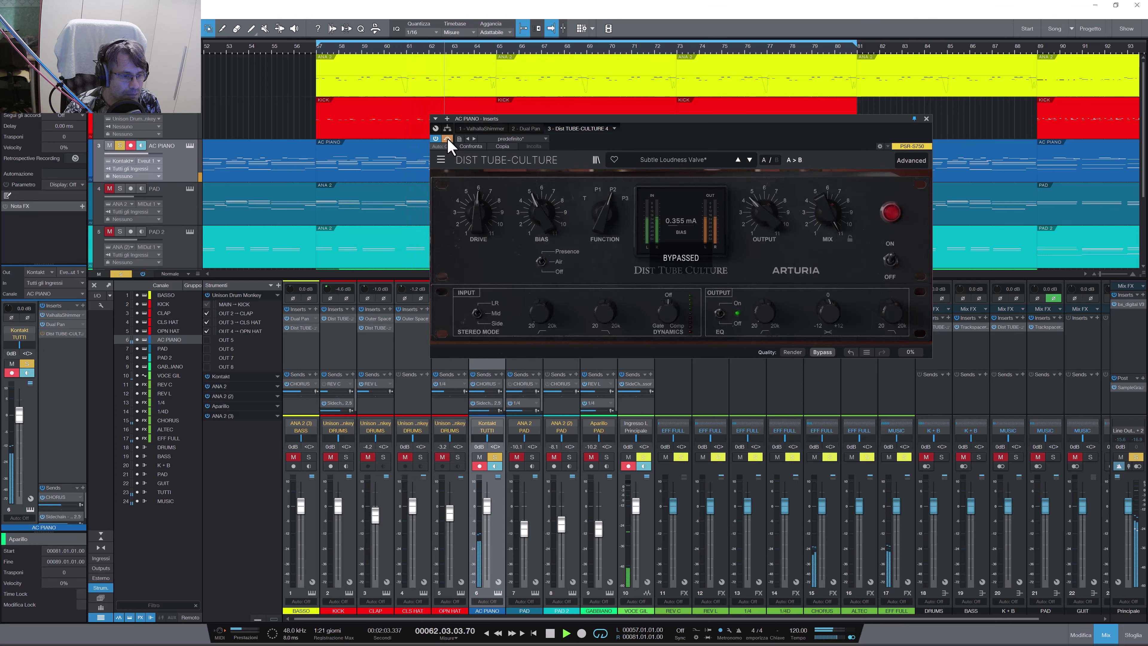
{"action": "left_click", "coordinate": [447, 138]}
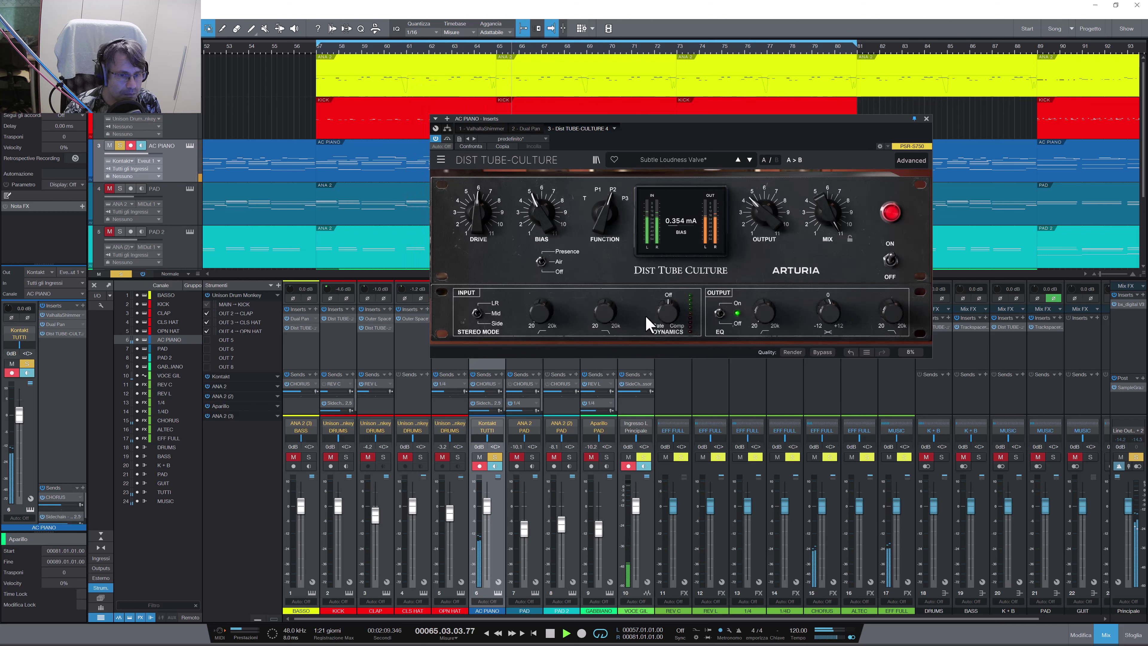
Step: Fine-tune the piano distortion's Mix and limit its output EQ with a high-pass filter and a low-pass around 12854 Hz
{"action": "left_click_drag", "start_coordinate": [825, 208], "coordinate": [825, 201]}
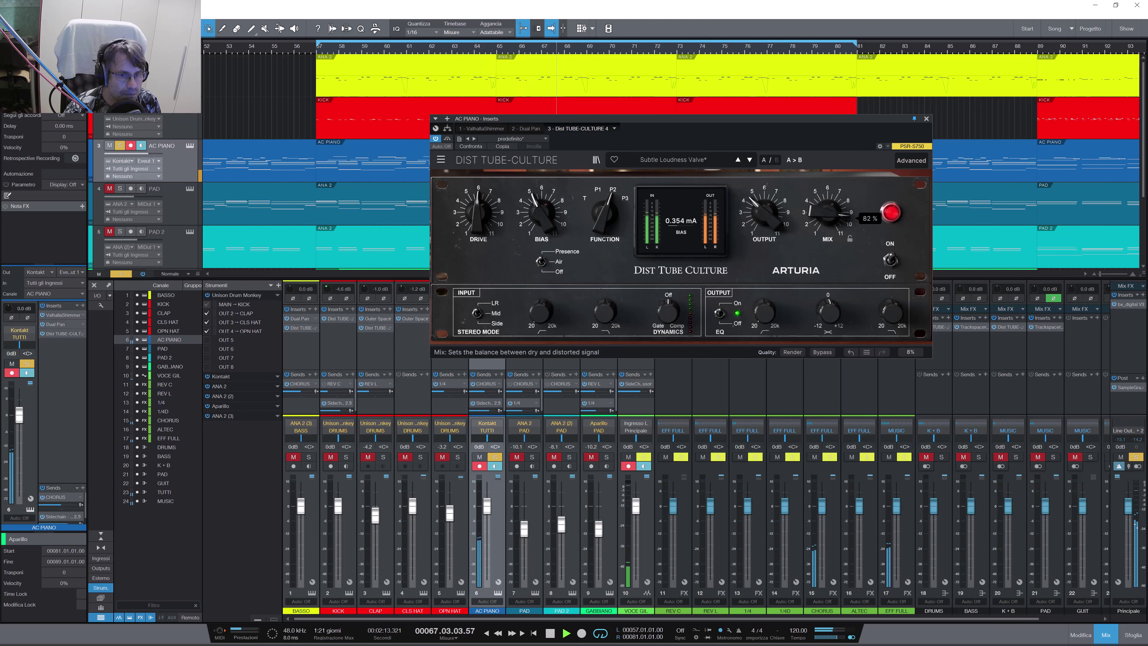
{"action": "left_click_drag", "start_coordinate": [827, 211], "coordinate": [827, 216]}
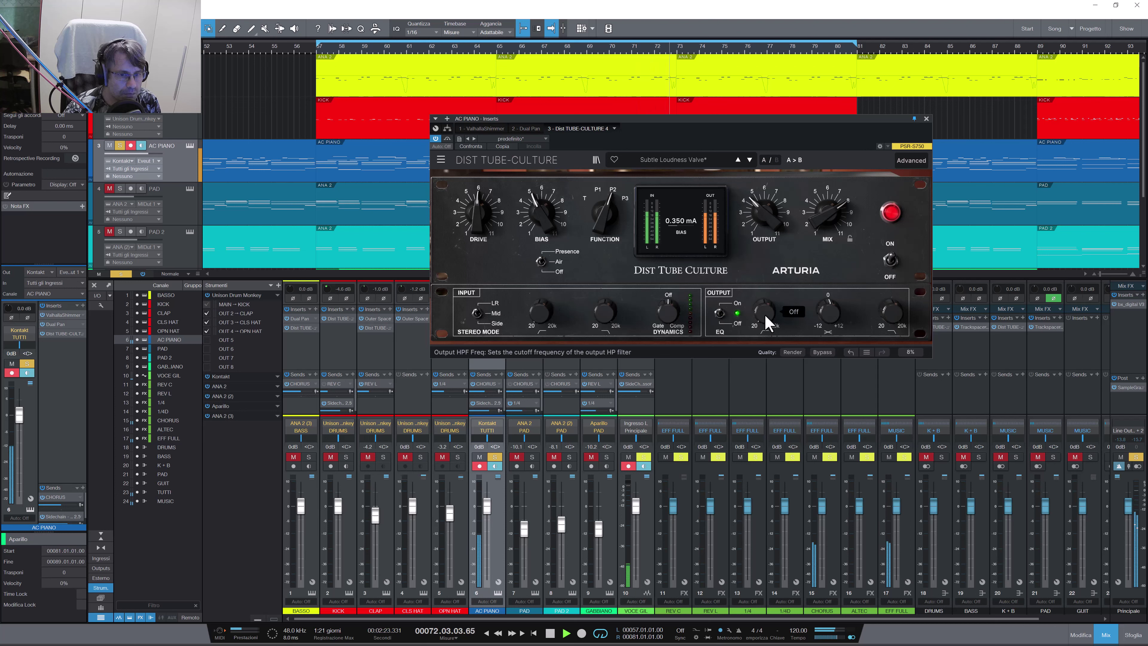
{"action": "left_click_drag", "start_coordinate": [768, 322], "coordinate": [768, 317]}
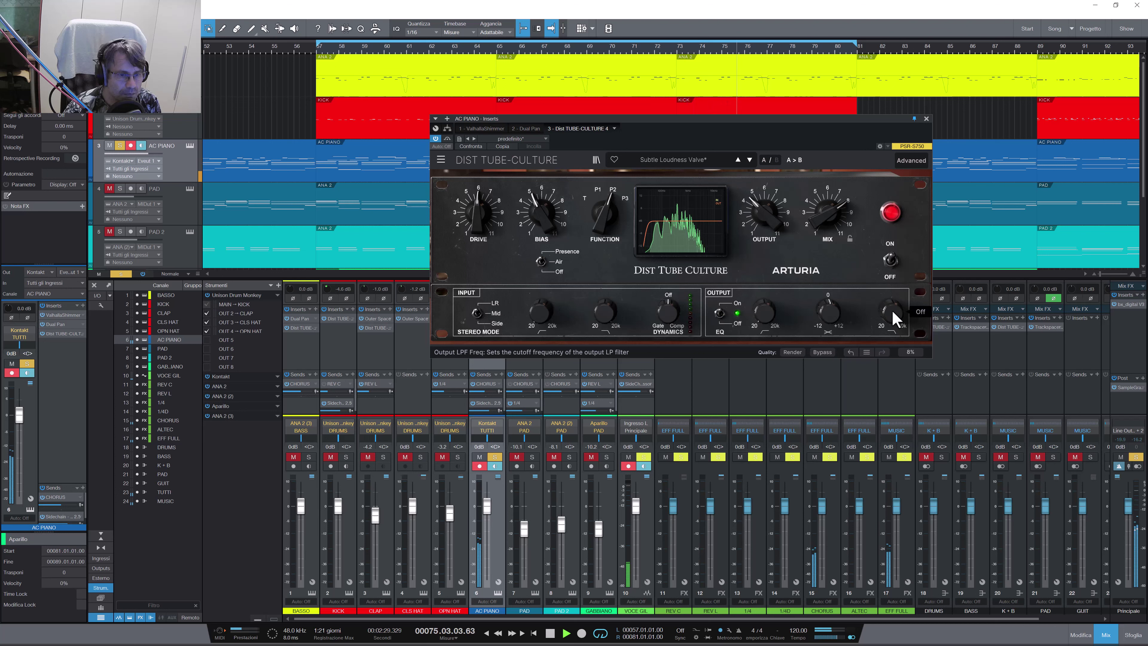
{"action": "left_click_drag", "start_coordinate": [893, 313], "coordinate": [897, 316]}
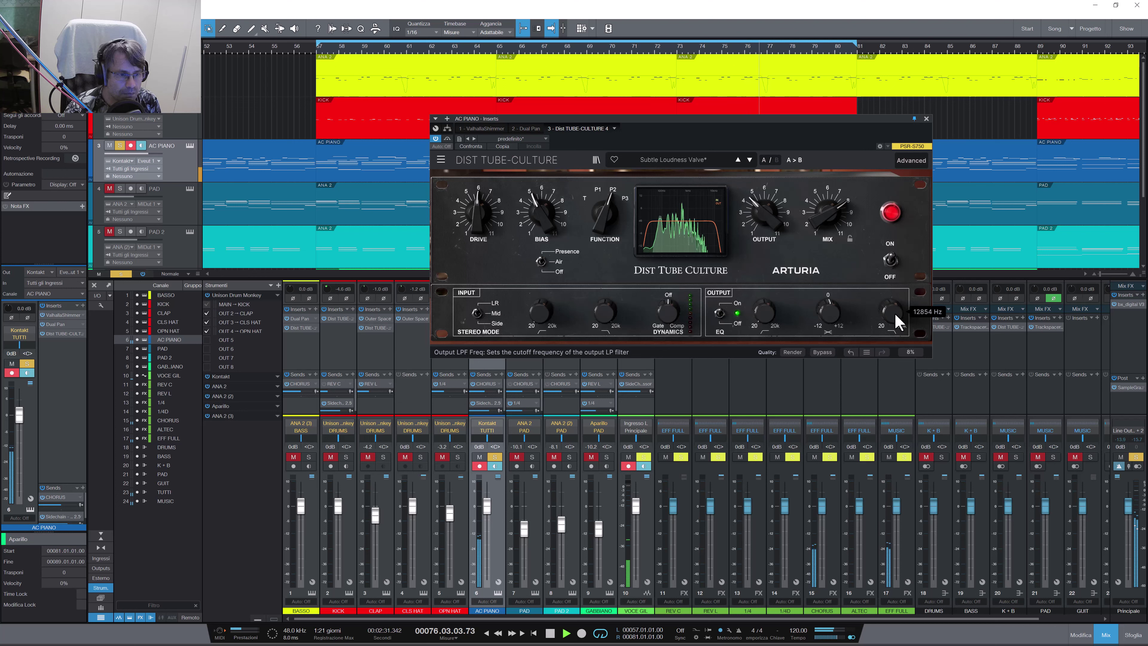
Step: Compare the piano's bypassed and processed sound, leave the distortion active, close it and unsolo the AC PIANO channel
{"action": "left_click", "coordinate": [447, 138]}
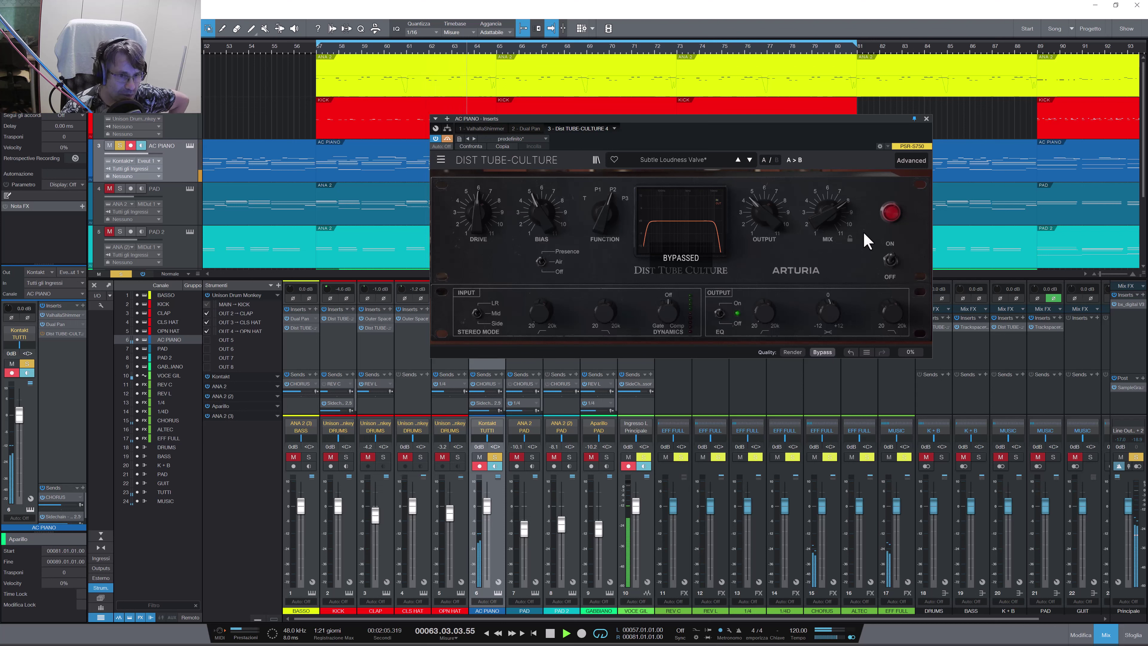
{"action": "left_click", "coordinate": [447, 138]}
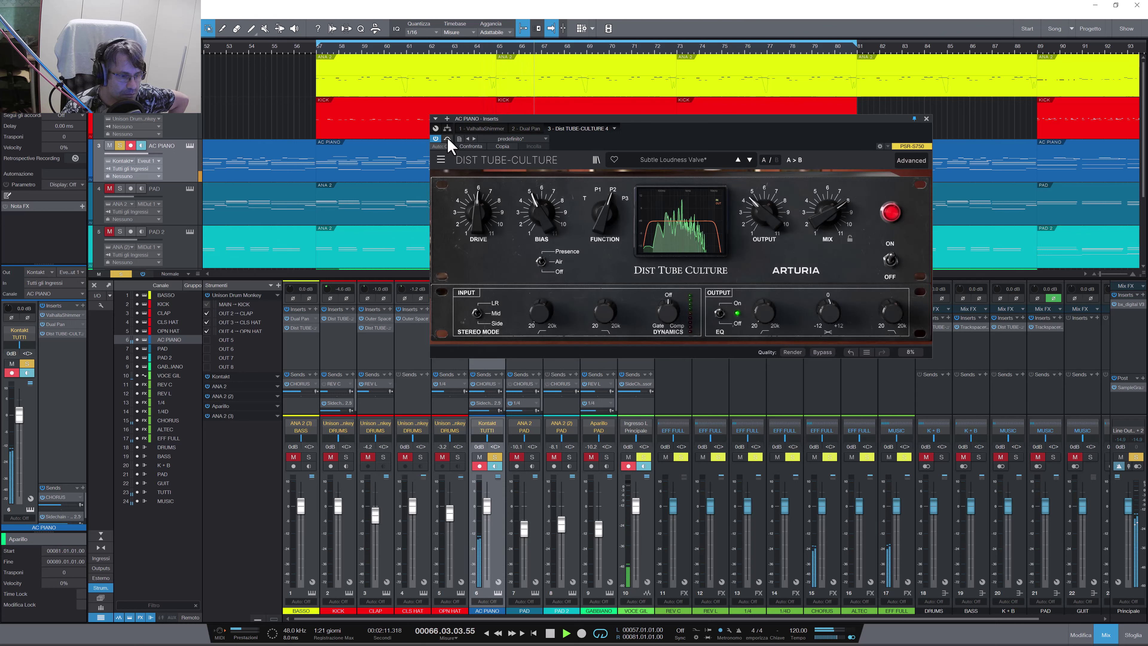
{"action": "left_click", "coordinate": [447, 138]}
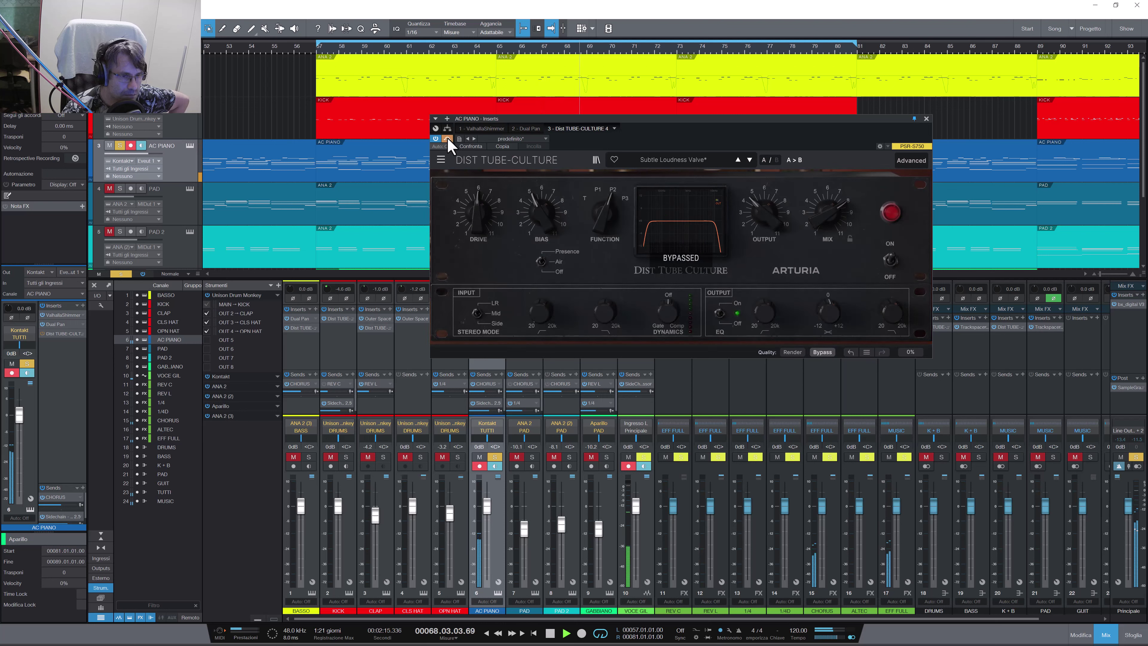
{"action": "left_click", "coordinate": [447, 138]}
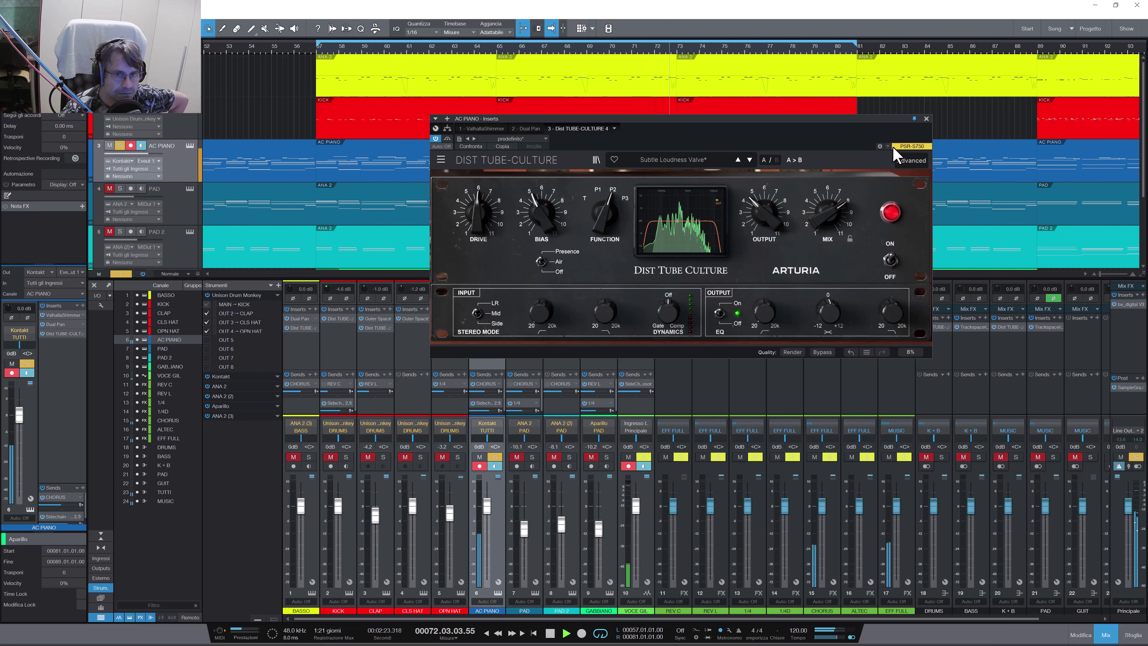
{"action": "left_click", "coordinate": [926, 118]}
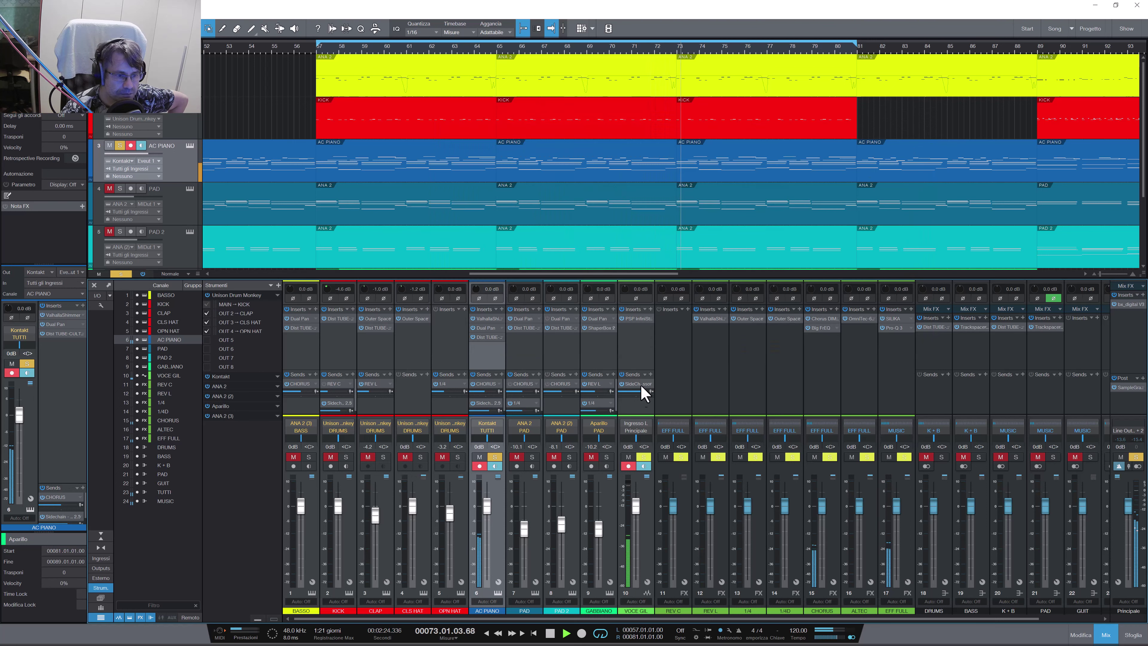
{"action": "left_click", "coordinate": [494, 460]}
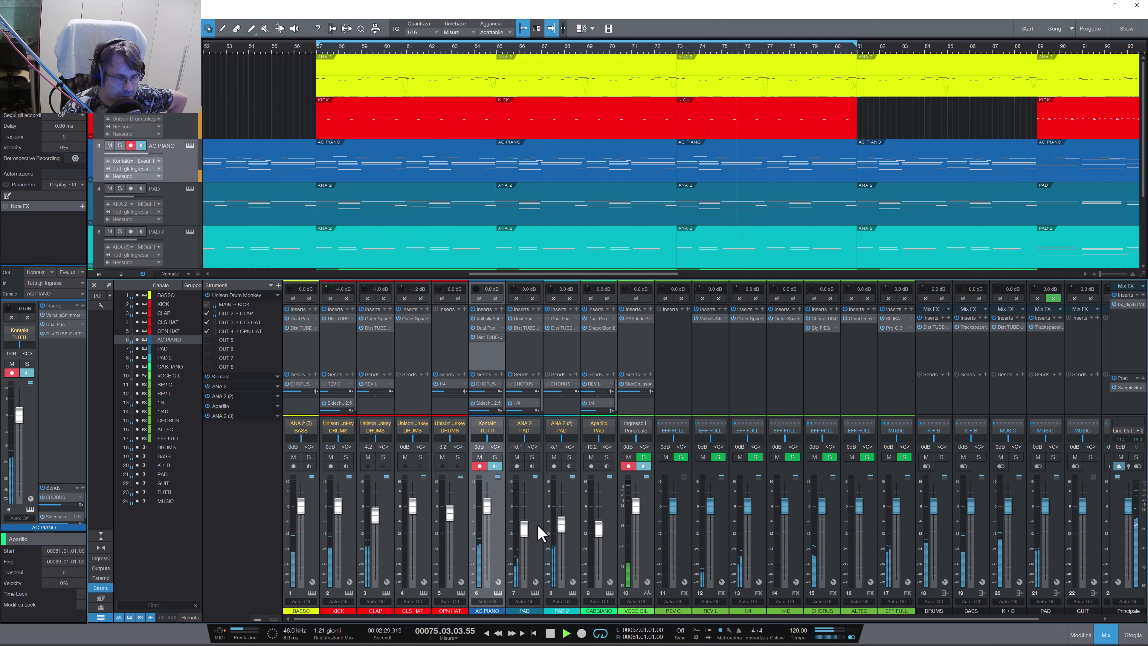
Step: Solo the PAD channel, show the advanced controls of its Dist TUBE-CULTURE and reset the output tilt EQ to flat
{"action": "left_click", "coordinate": [524, 337]}
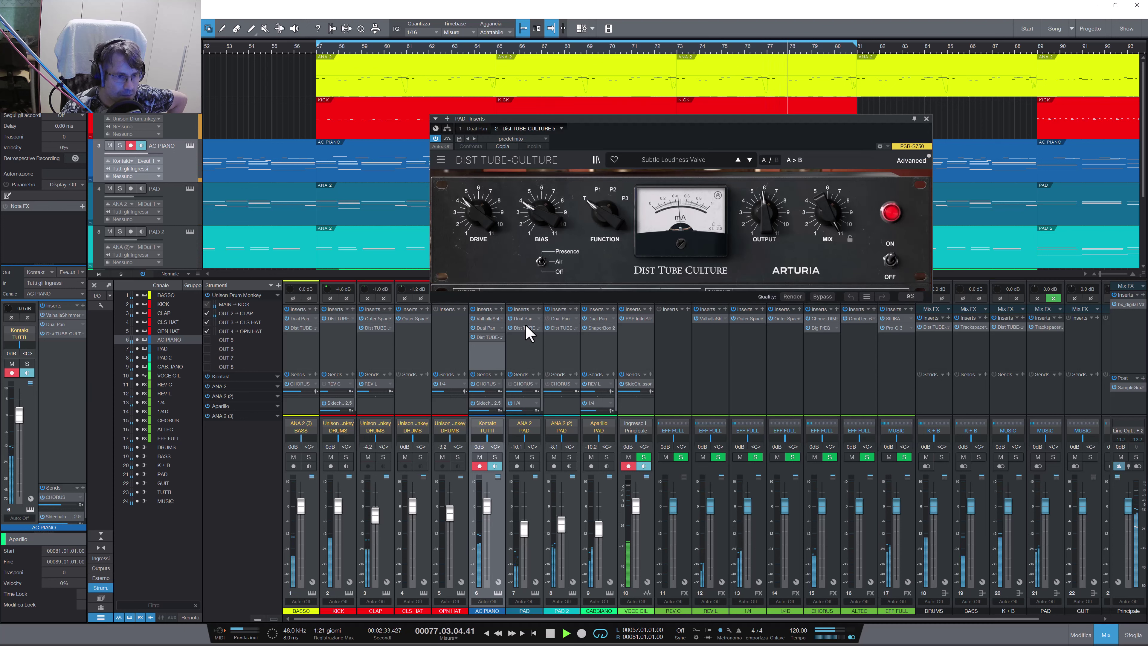
{"action": "left_click", "coordinate": [532, 457]}
{"action": "left_click", "coordinate": [541, 499]}
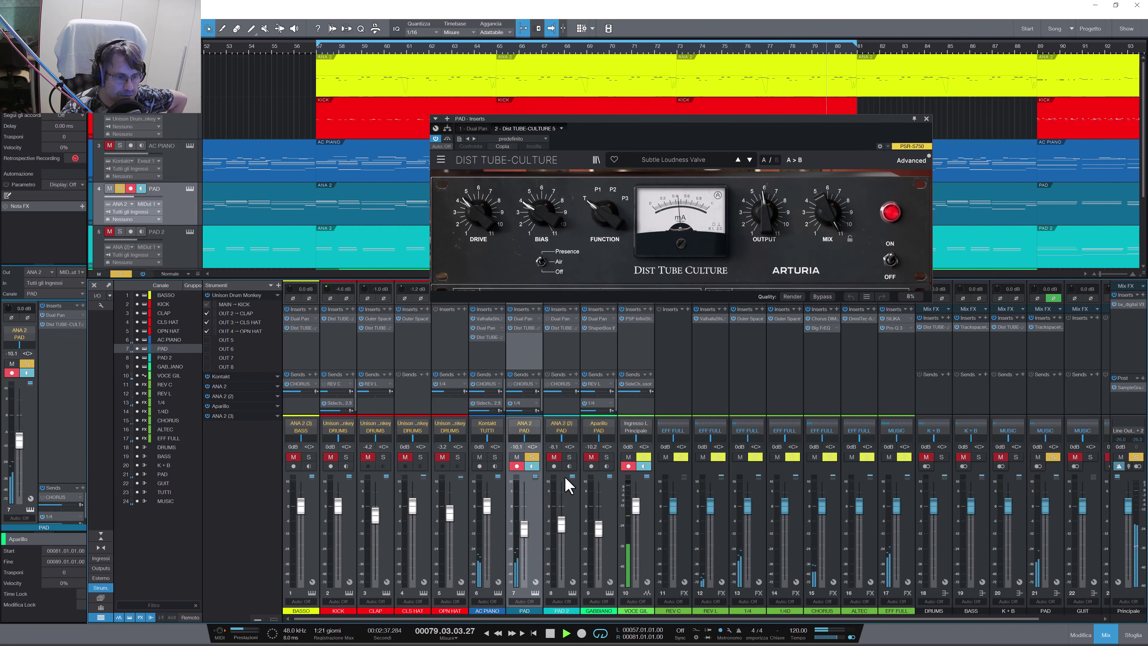
{"action": "left_click", "coordinate": [911, 160]}
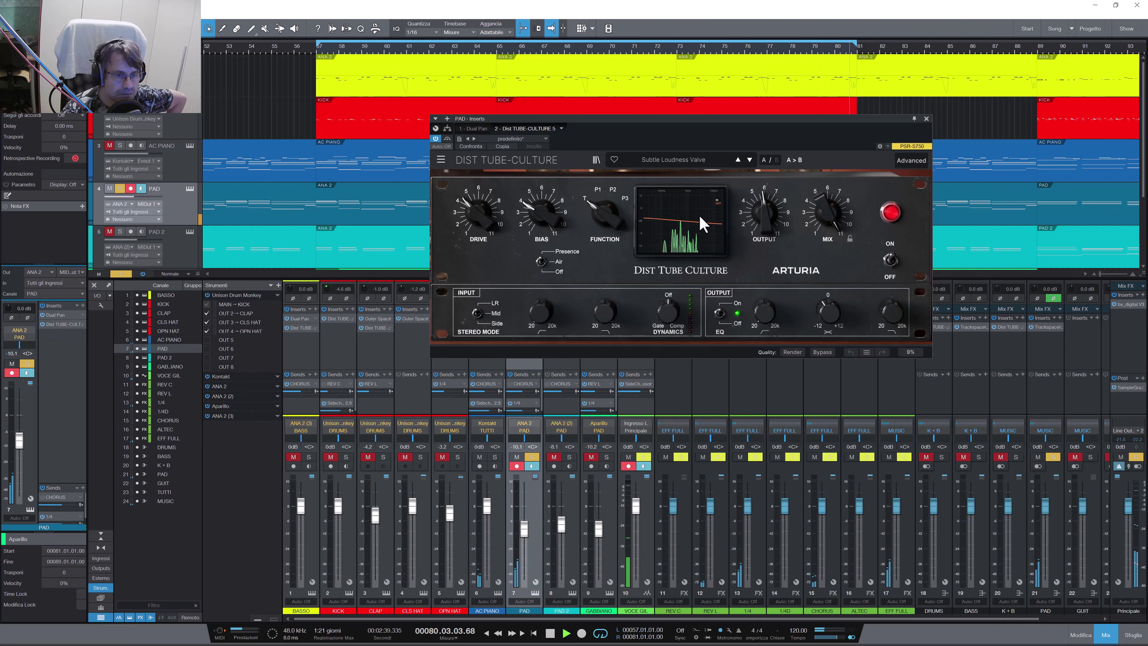
{"action": "double_click", "coordinate": [817, 332]}
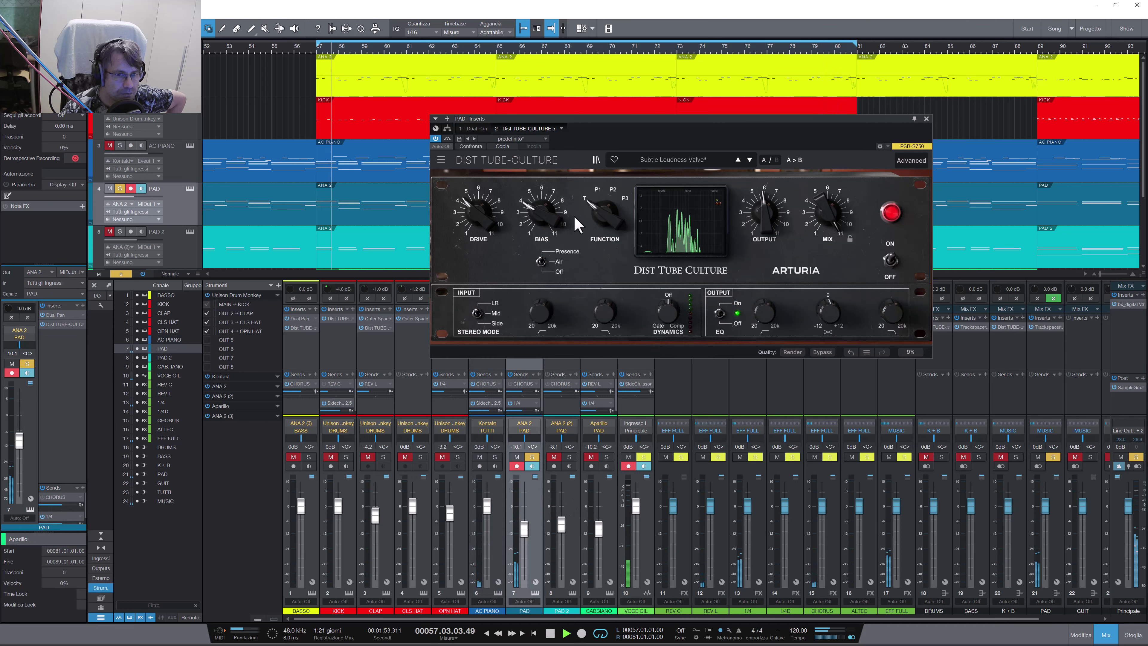
Step: Raise the PAD distortion's Drive and lower its output gain to -7.32 dB, checking the level against the bypassed sound
{"action": "left_click_drag", "start_coordinate": [483, 219], "coordinate": [483, 182]}
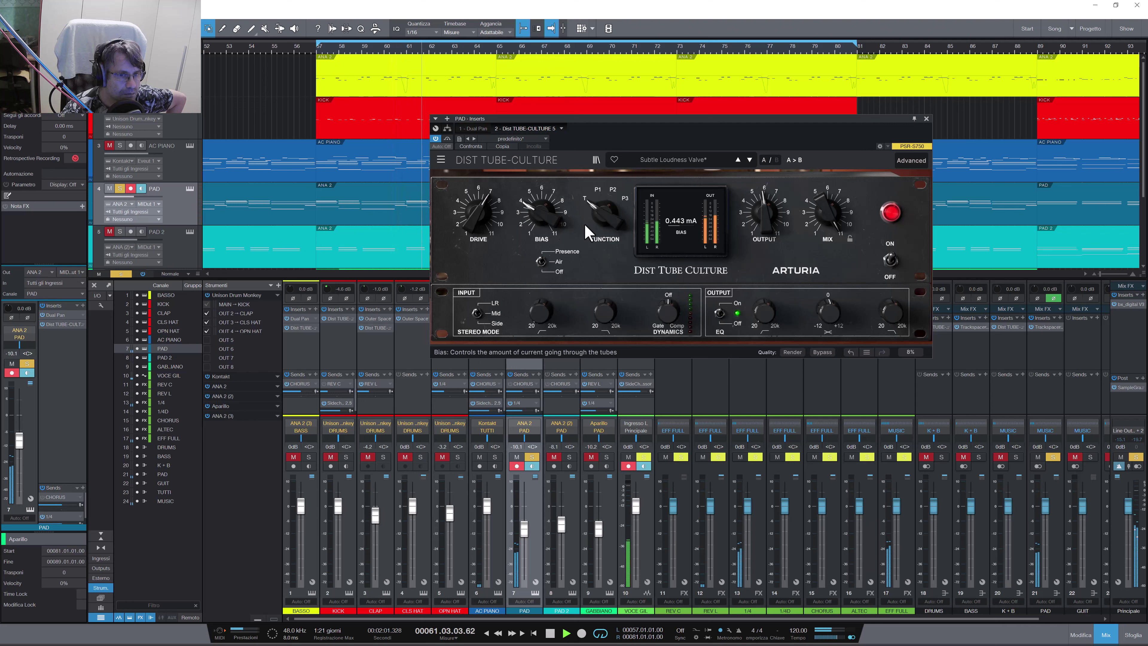
{"action": "left_click_drag", "start_coordinate": [773, 215], "coordinate": [773, 218]}
{"action": "left_click", "coordinate": [448, 139]}
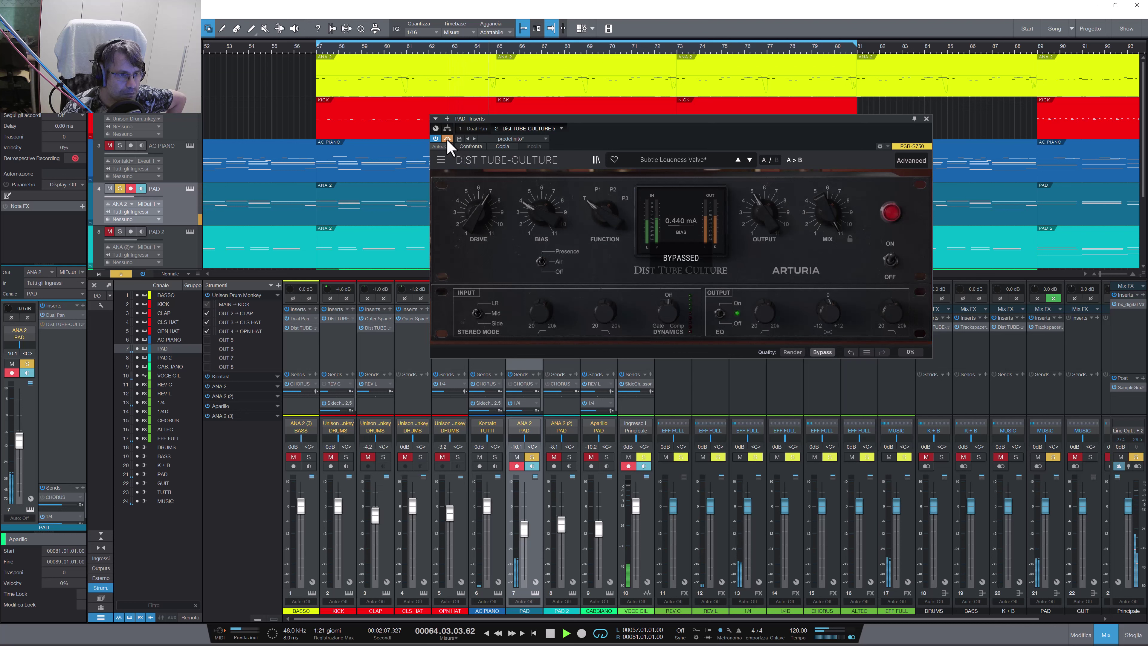
{"action": "left_click", "coordinate": [447, 140]}
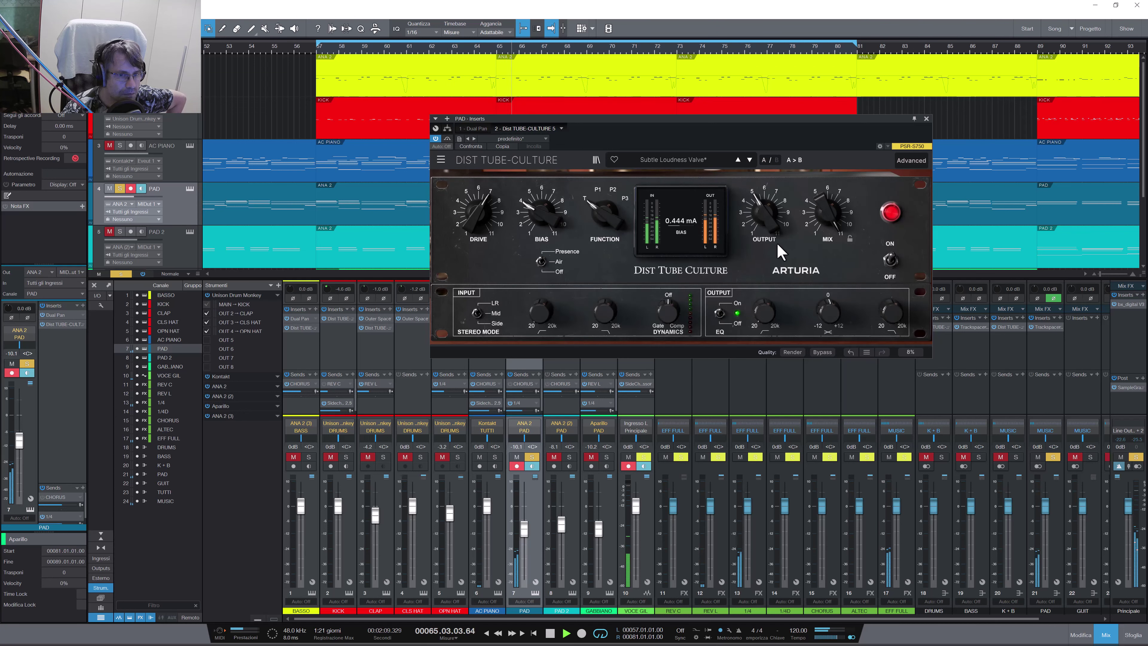
{"action": "left_click_drag", "start_coordinate": [764, 215], "coordinate": [764, 224]}
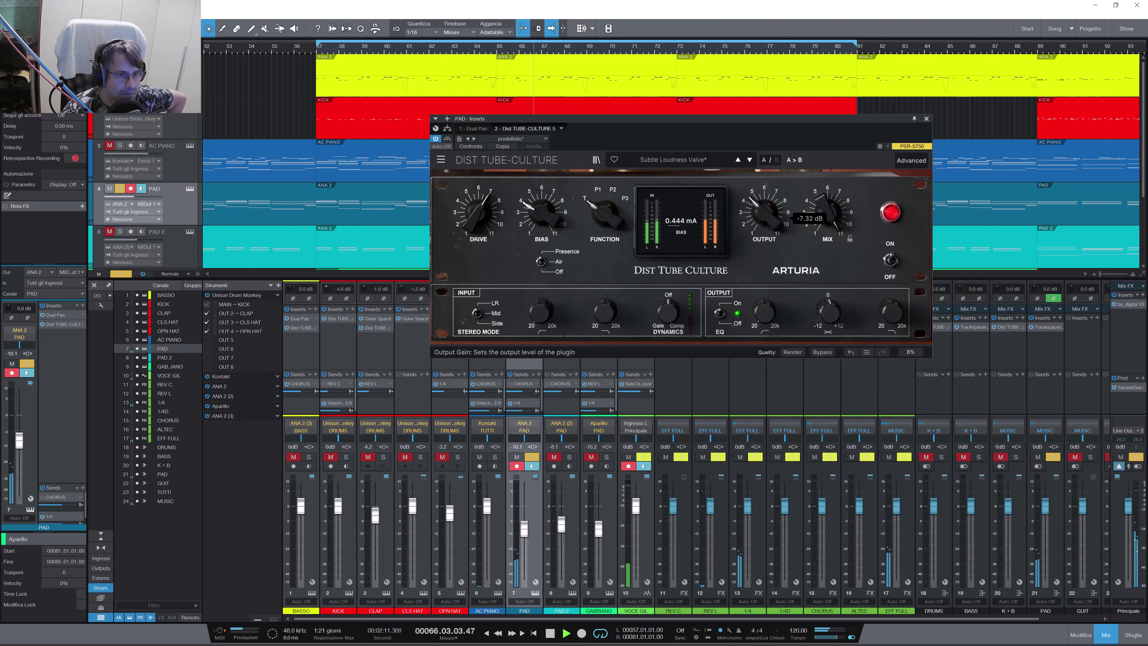
{"action": "left_click", "coordinate": [926, 119]}
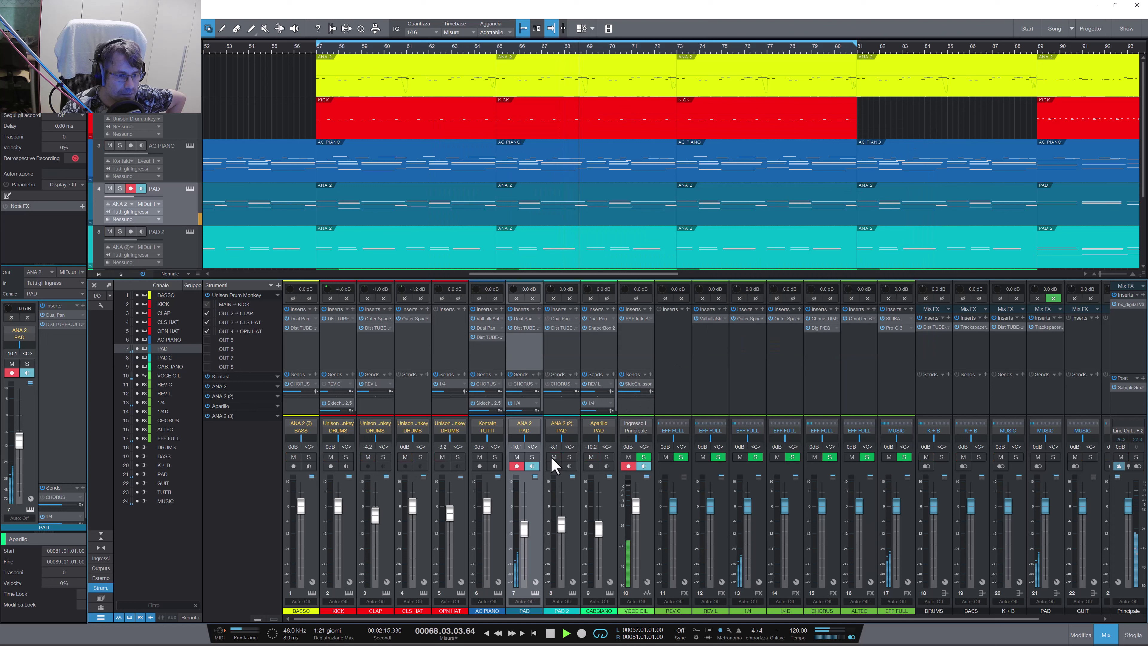
Step: Solo the PAD 2 channel, show its Dist TUBE-CULTURE's advanced controls and flatten the output tilt EQ
{"action": "left_click", "coordinate": [569, 456]}
{"action": "left_click", "coordinate": [574, 427]}
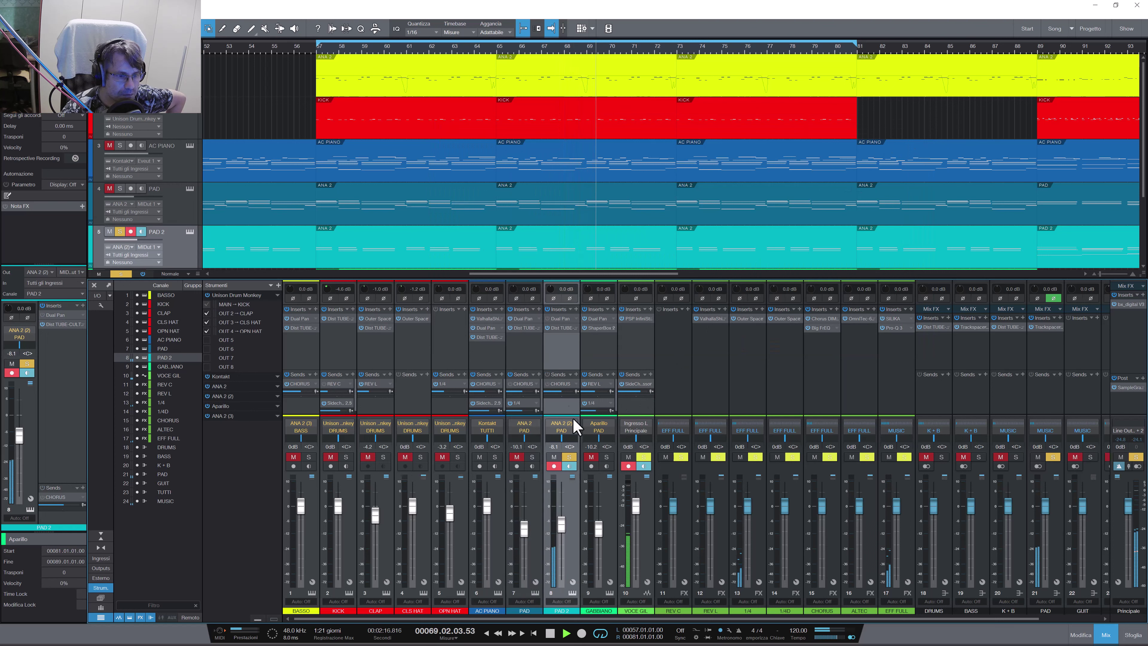
{"action": "left_click", "coordinate": [561, 329]}
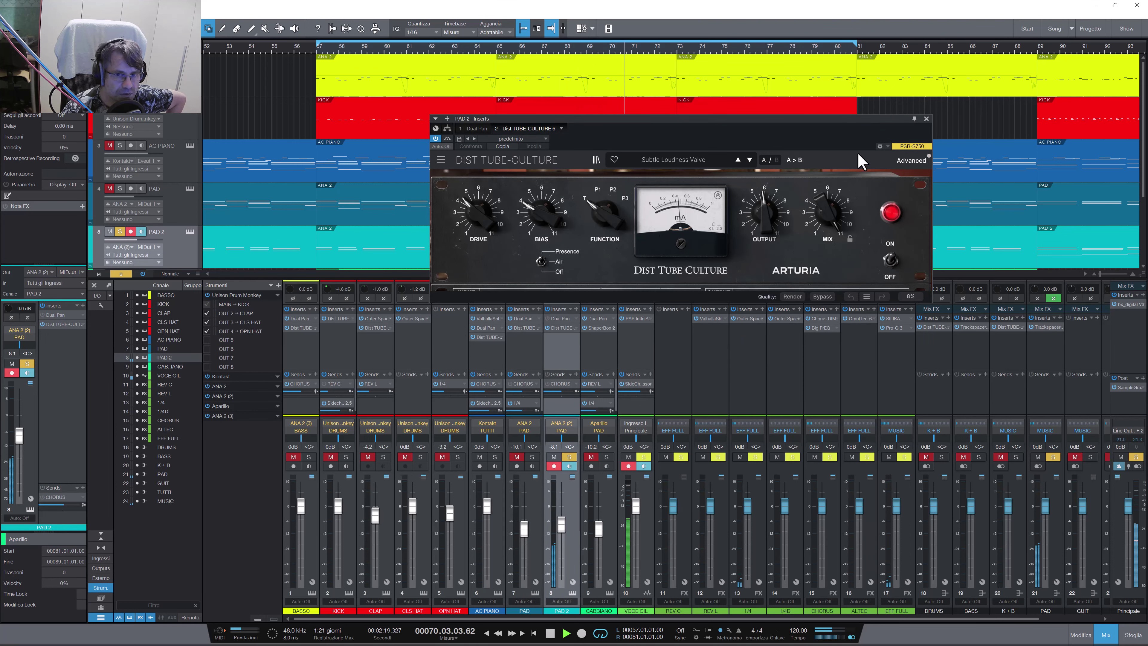
{"action": "left_click", "coordinate": [911, 160]}
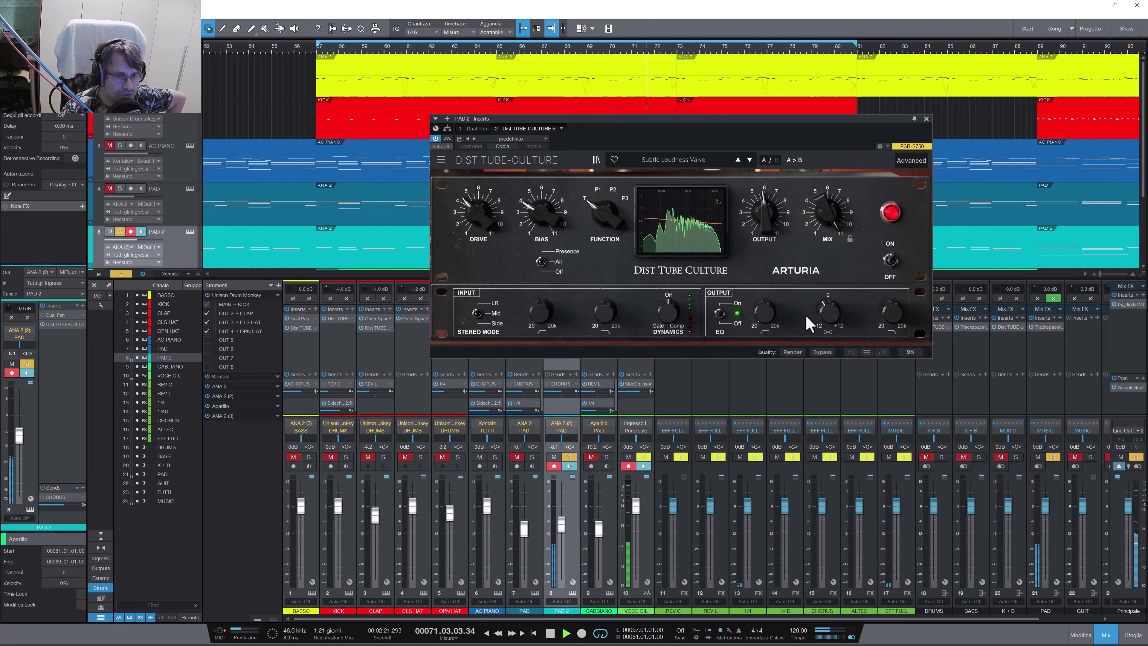
{"action": "left_click_drag", "start_coordinate": [809, 323], "coordinate": [826, 318]}
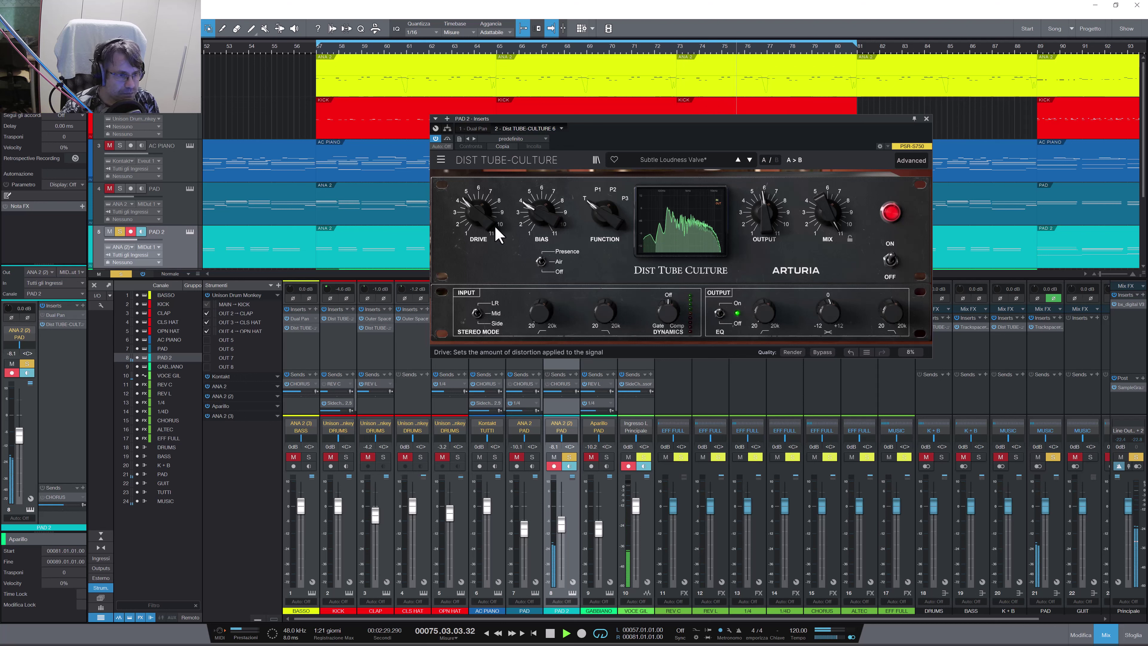
Step: Set the PAD 2 distortion's Drive to +22.7 dB and output gain to -3.86 dB, comparing against the bypassed sound
{"action": "mouse_move", "coordinate": [486, 229]}
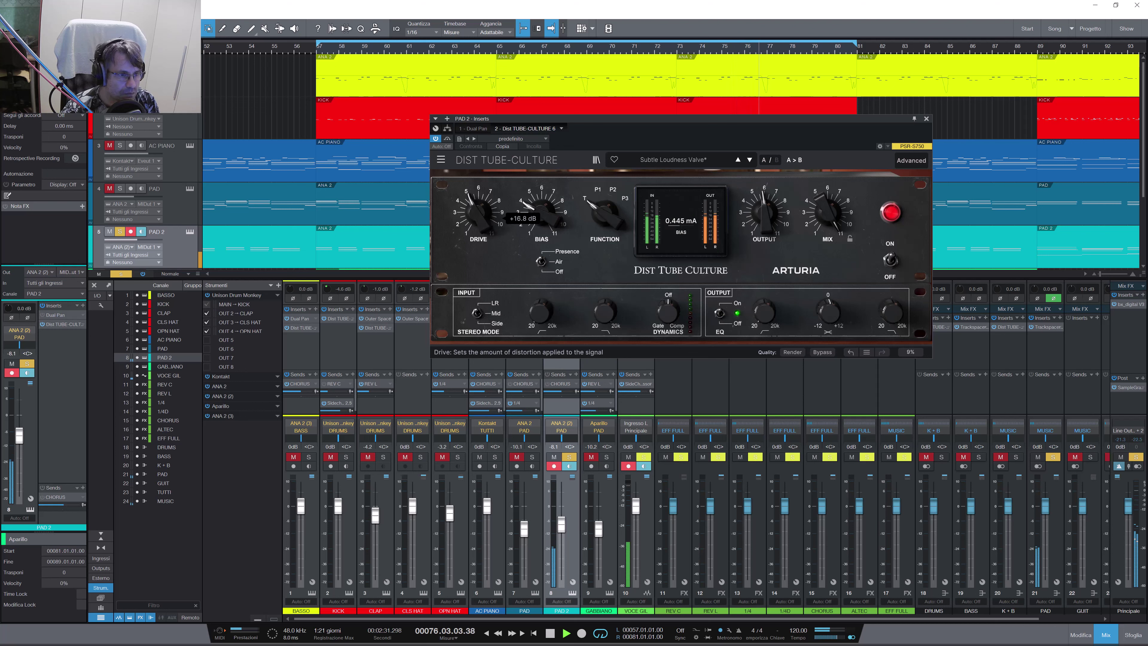
{"action": "left_click_drag", "start_coordinate": [487, 224], "coordinate": [486, 211]}
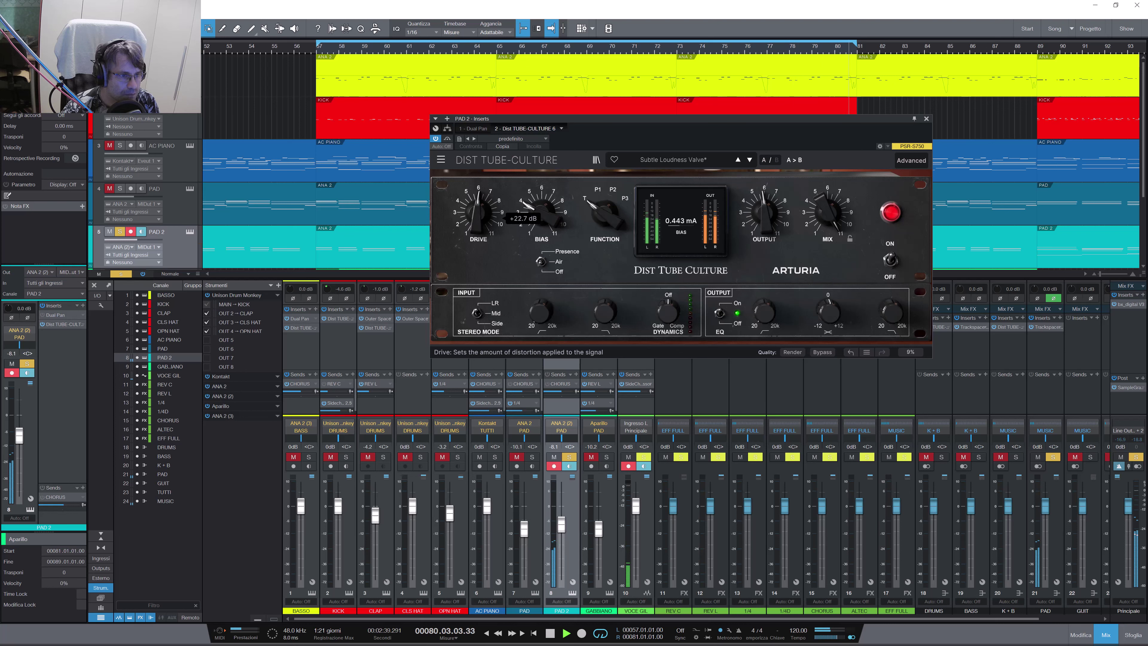
{"action": "left_click_drag", "start_coordinate": [772, 221], "coordinate": [764, 226]}
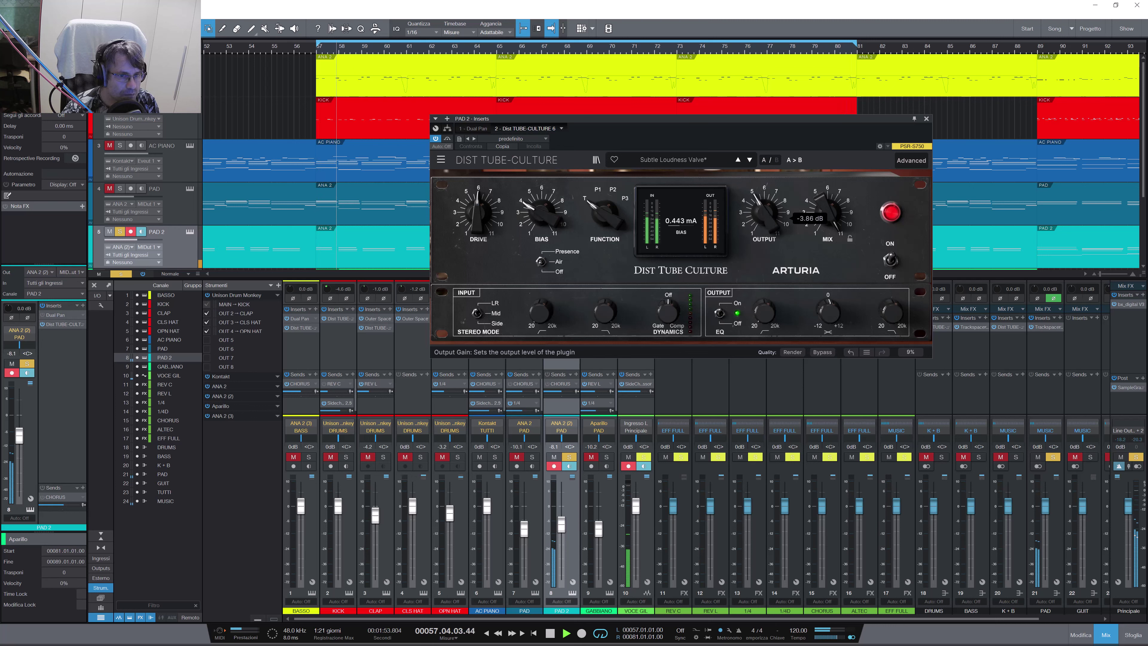
{"action": "left_click", "coordinate": [448, 138]}
{"action": "left_click", "coordinate": [447, 138]}
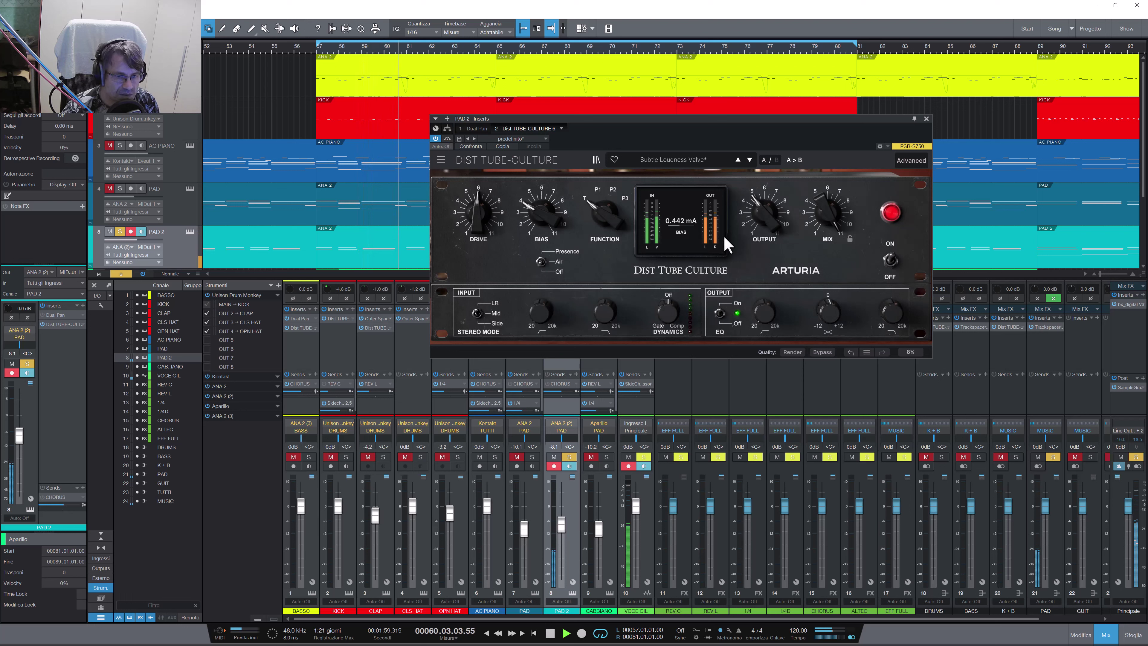
Step: Set PAD 2's output high-pass to 44.6 Hz, roll off the highs with the low-pass, and lower output gain to -5.21 dB
{"action": "mouse_move", "coordinate": [769, 325]}
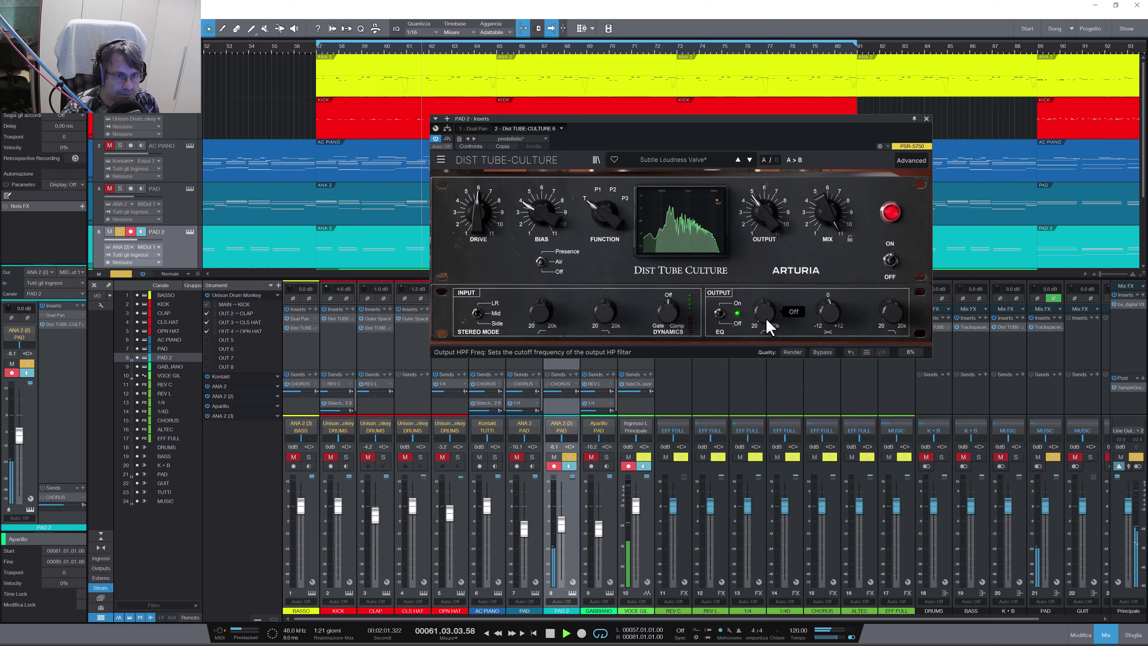
{"action": "left_click_drag", "start_coordinate": [768, 325], "coordinate": [768, 322]}
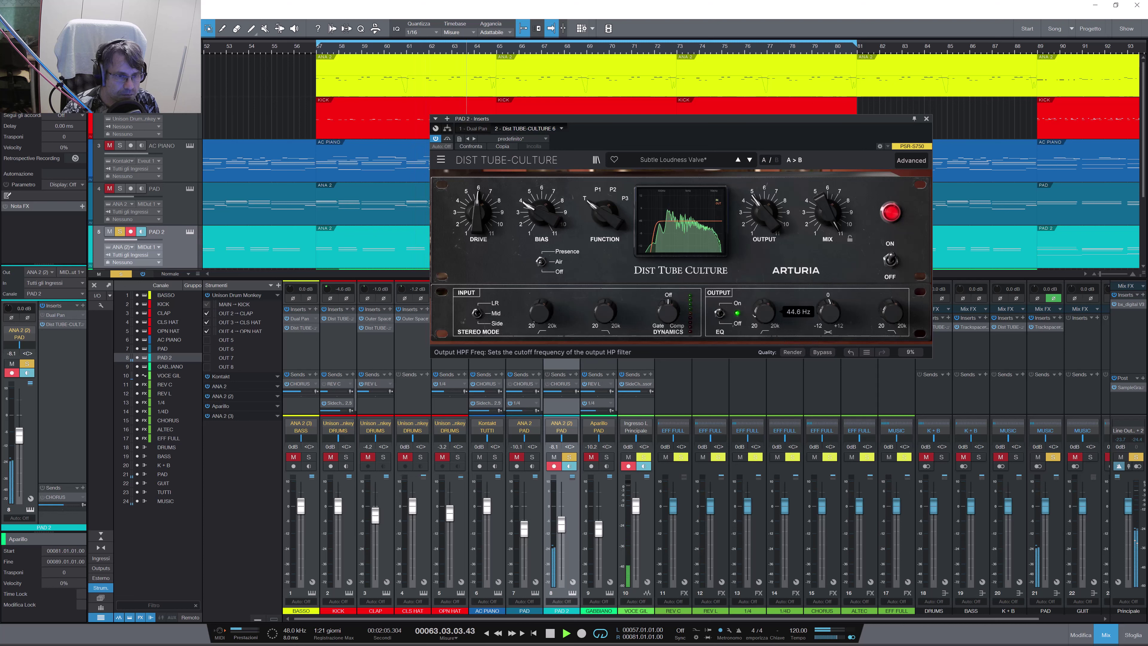
{"action": "left_click_drag", "start_coordinate": [891, 317], "coordinate": [891, 324]}
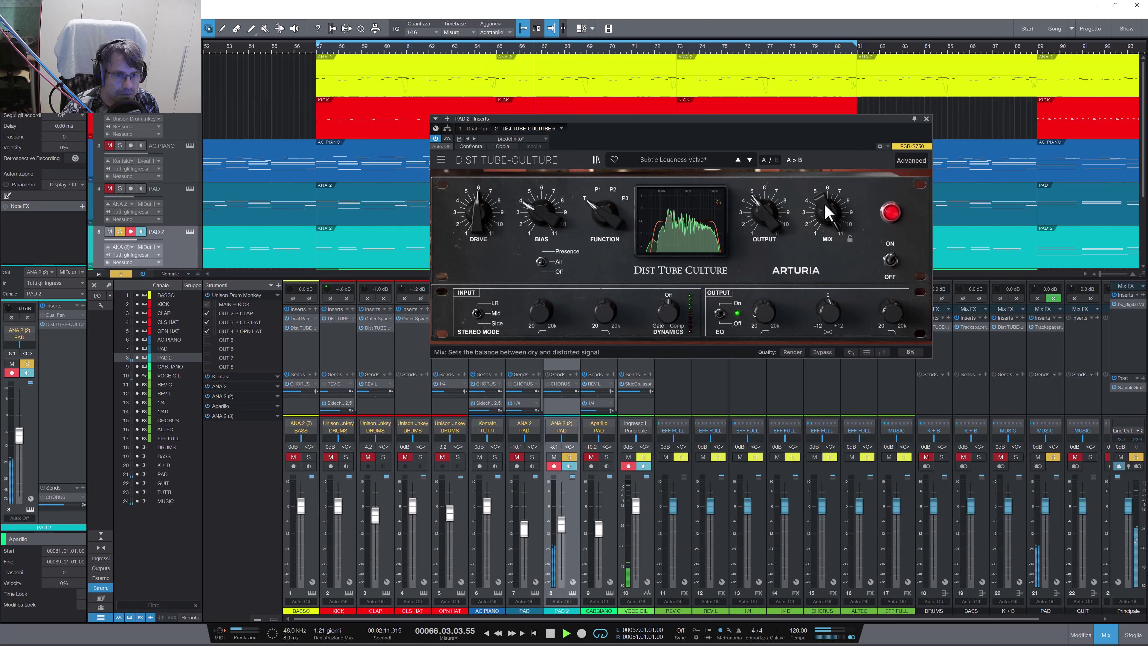
{"action": "left_click_drag", "start_coordinate": [782, 231], "coordinate": [782, 232]}
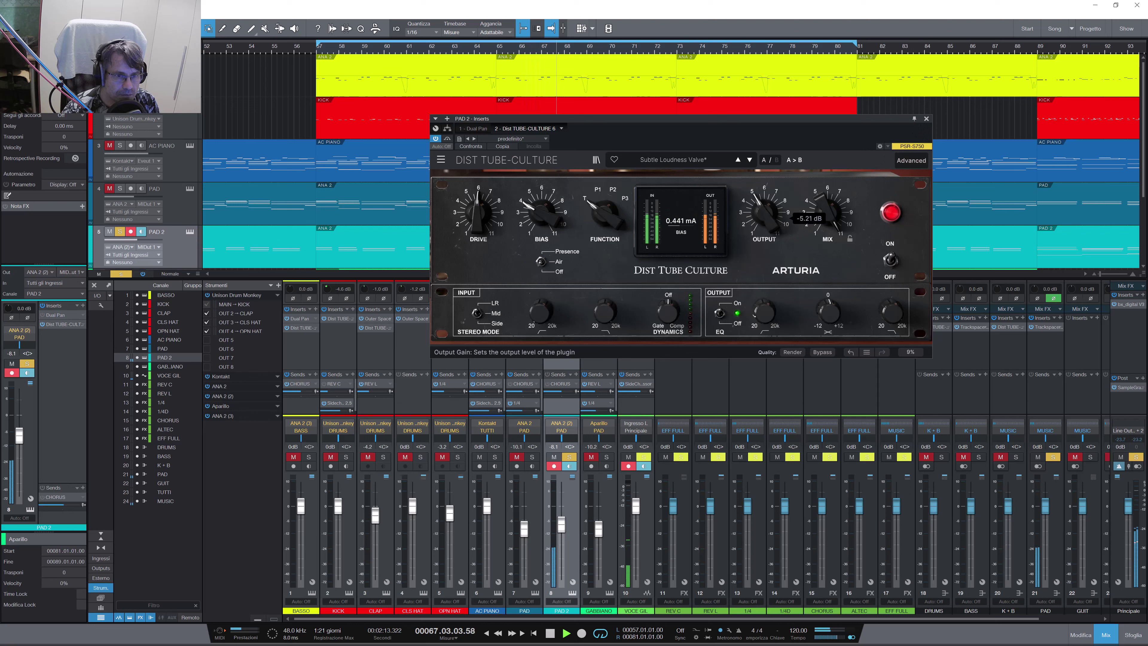
Step: Solo PAD together with PAD 2, raise PAD 2's distortion output gain slightly and close the plug-in
{"action": "left_click", "coordinate": [531, 457]}
{"action": "left_click", "coordinate": [517, 457]}
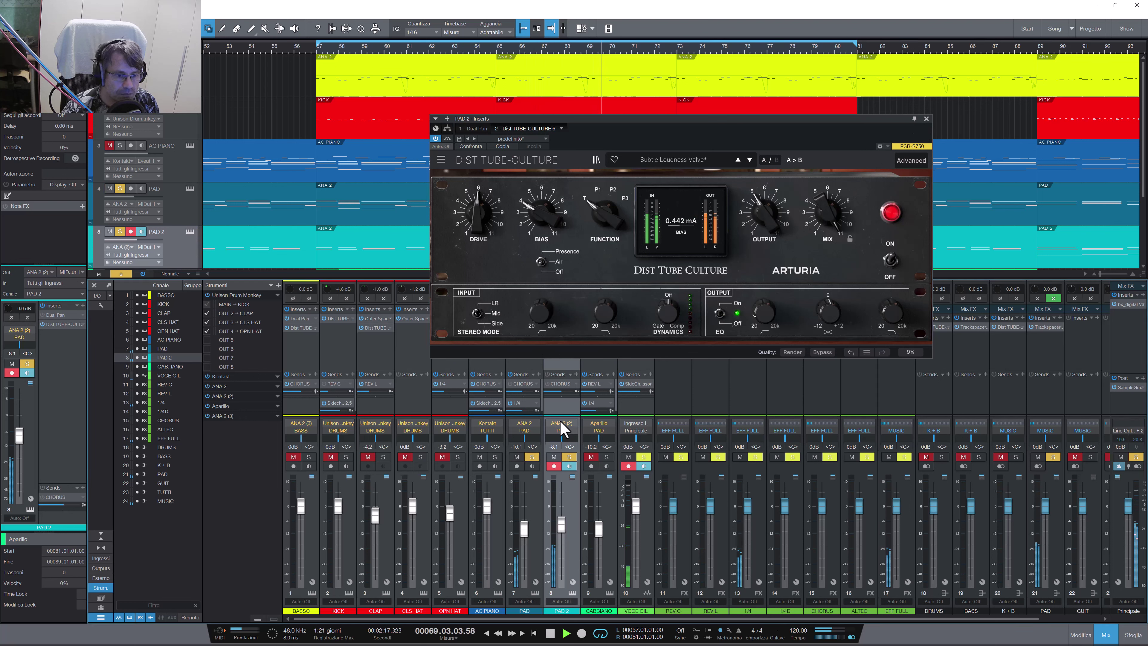
{"action": "left_click_drag", "start_coordinate": [764, 228], "coordinate": [764, 222]}
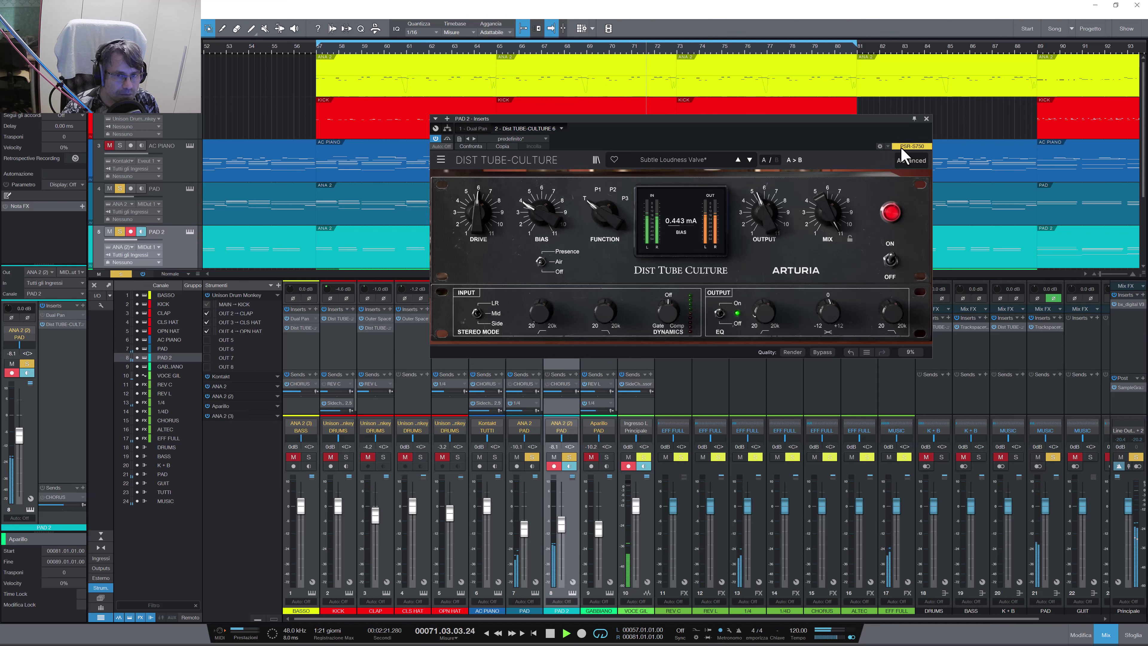
{"action": "left_click", "coordinate": [926, 118]}
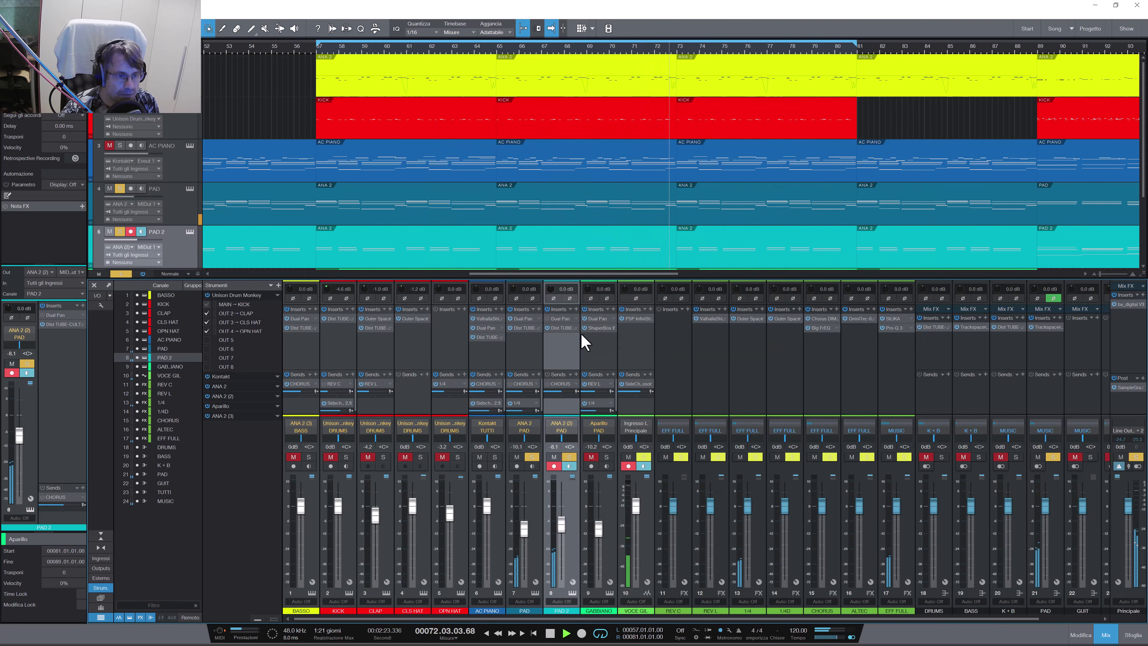
Step: Fine-adjust the output gain of PAD's Dist TUBE-CULTURE, close the plug-in and clear all solos
{"action": "left_click", "coordinate": [523, 328]}
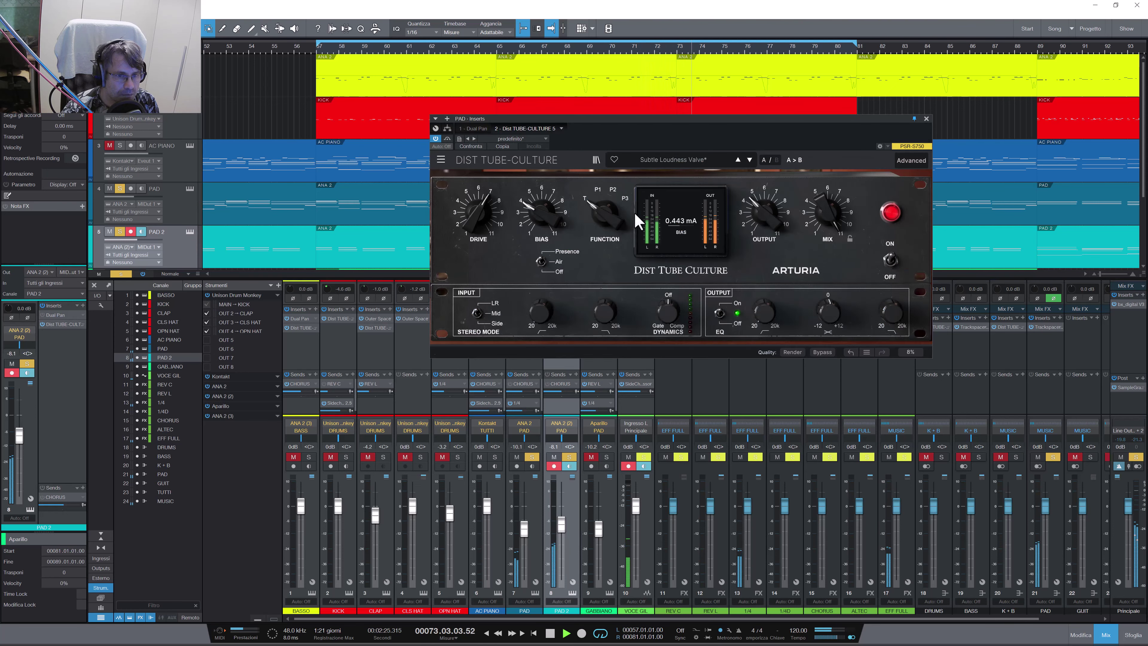
{"action": "left_click_drag", "start_coordinate": [764, 222], "coordinate": [764, 226]}
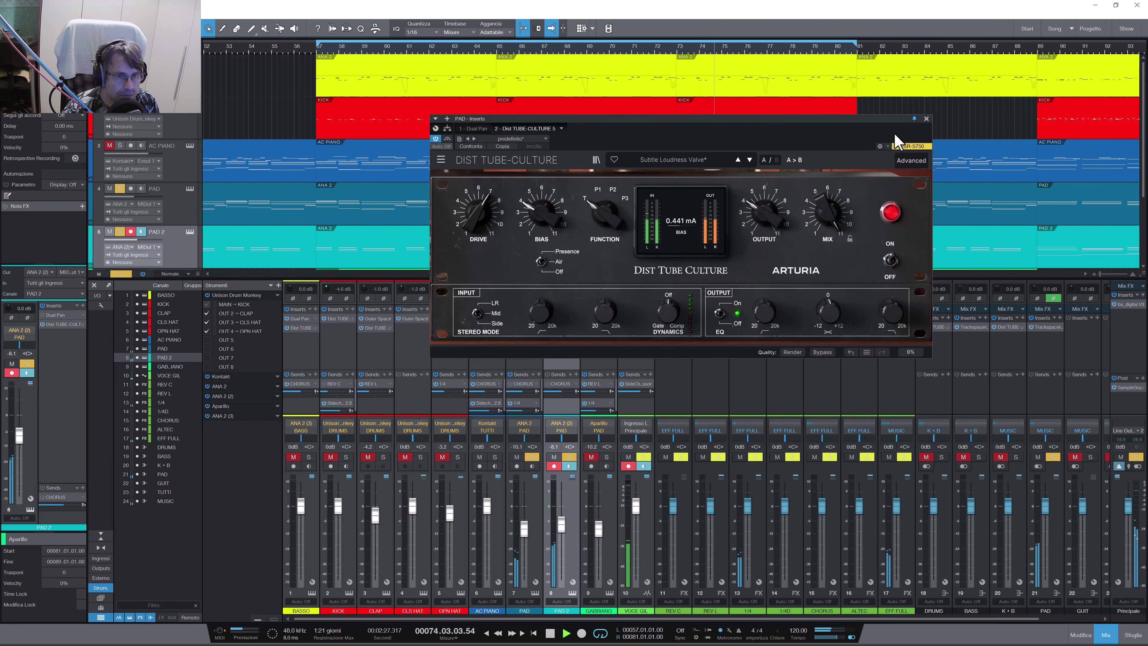
{"action": "left_click", "coordinate": [926, 119]}
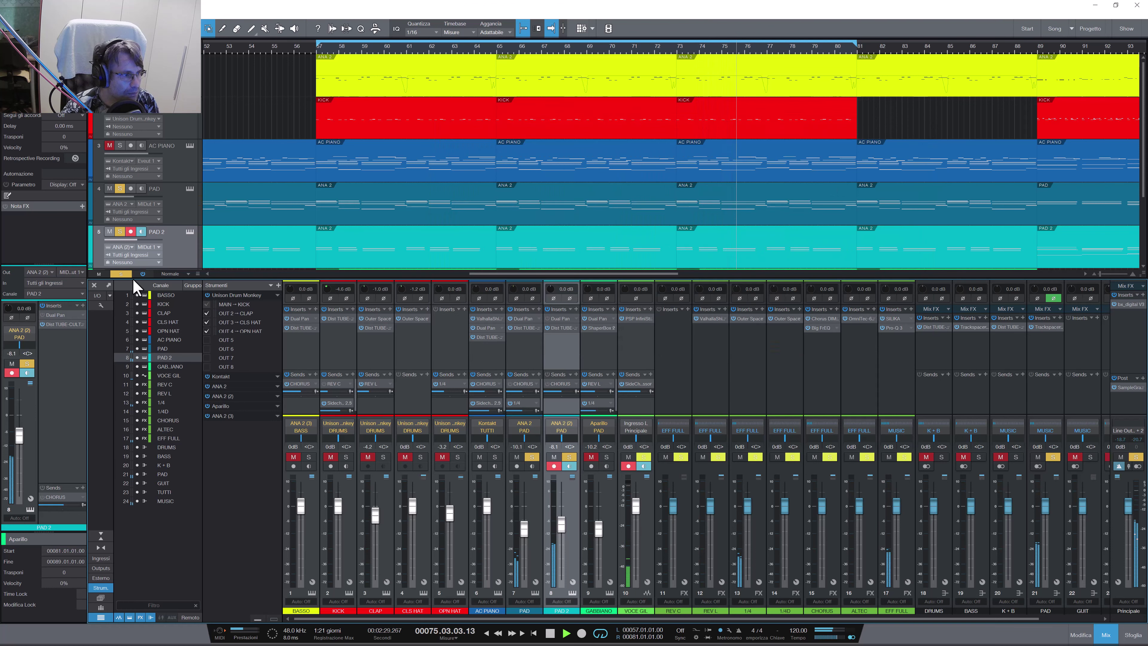
{"action": "left_click", "coordinate": [128, 275]}
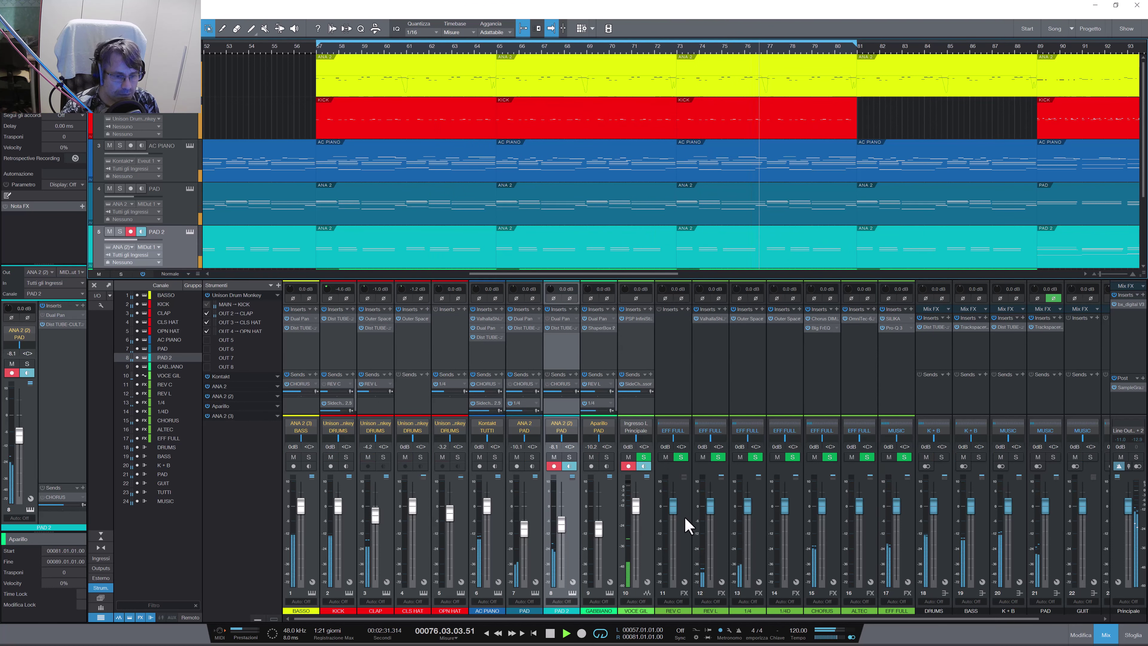
Step: Solo the DRUMS bus, show its Dist TUBE-CULTURE's advanced controls and flatten the output tilt EQ
{"action": "left_click", "coordinate": [946, 547]}
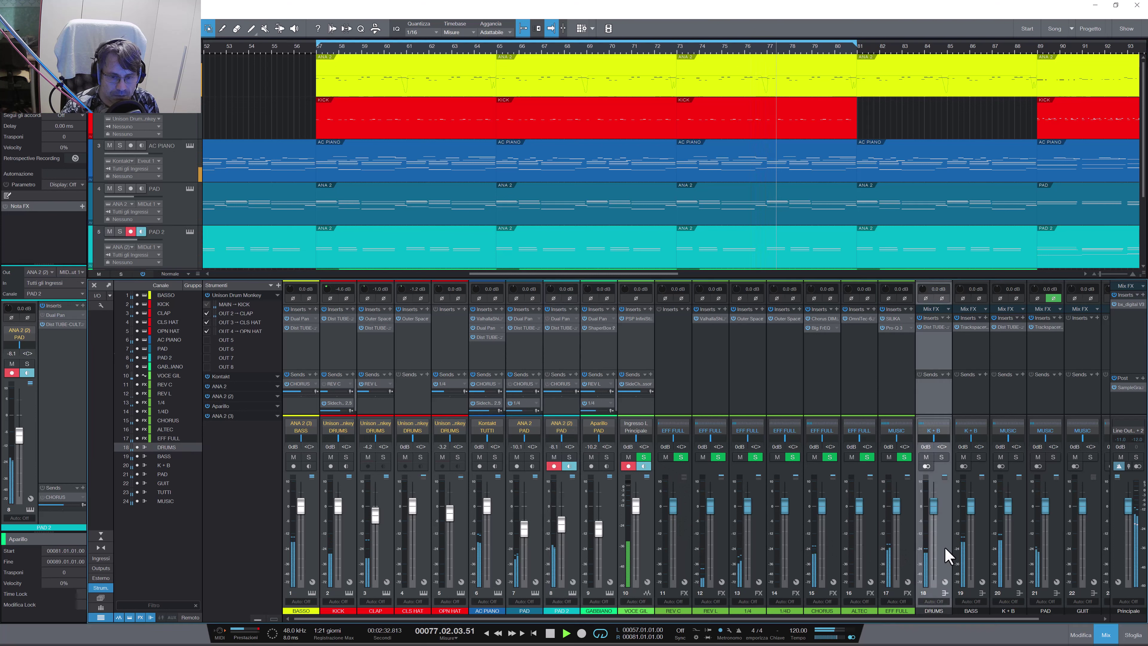
{"action": "left_click", "coordinate": [941, 457]}
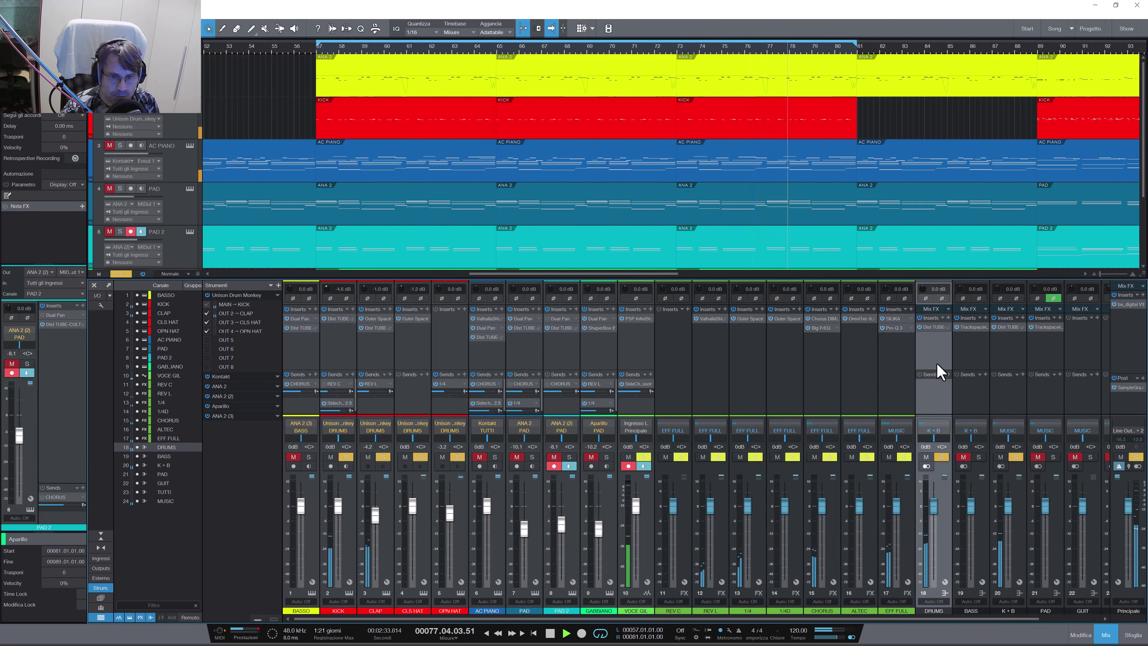
{"action": "left_click", "coordinate": [934, 328]}
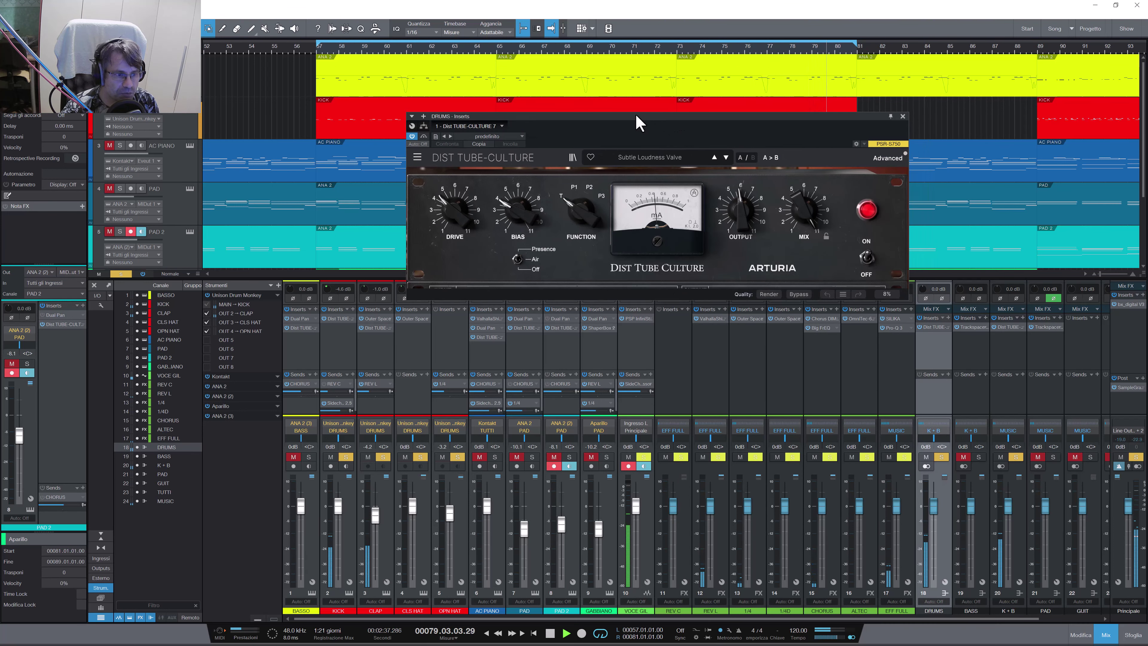
{"action": "left_click_drag", "start_coordinate": [636, 117], "coordinate": [628, 115]}
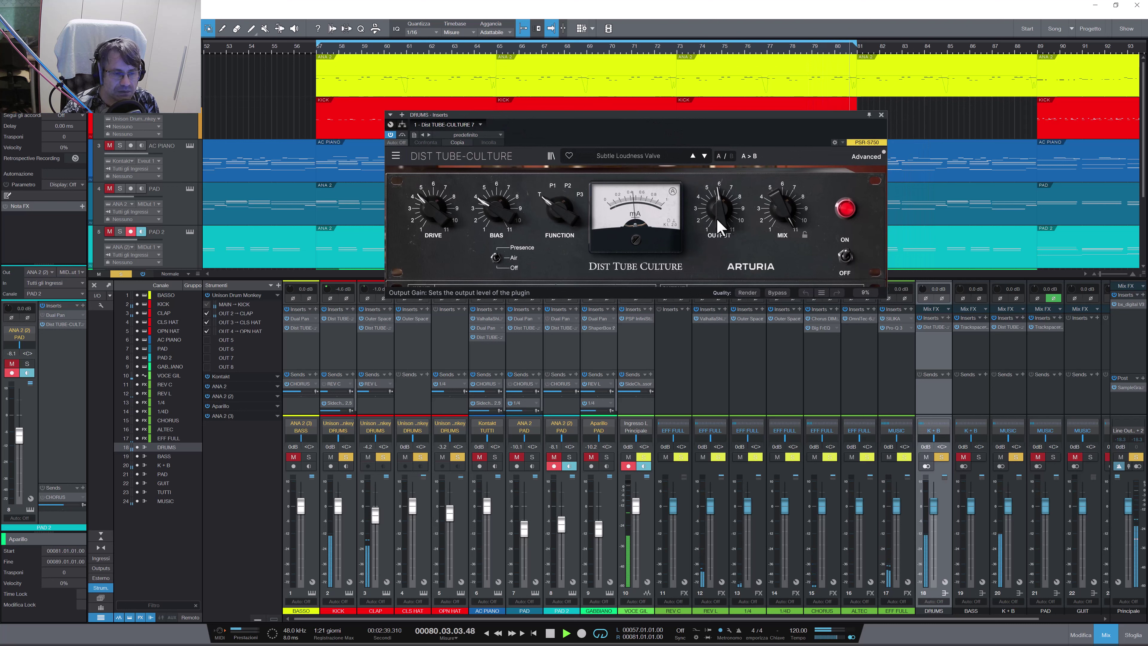
{"action": "left_click", "coordinate": [864, 158]}
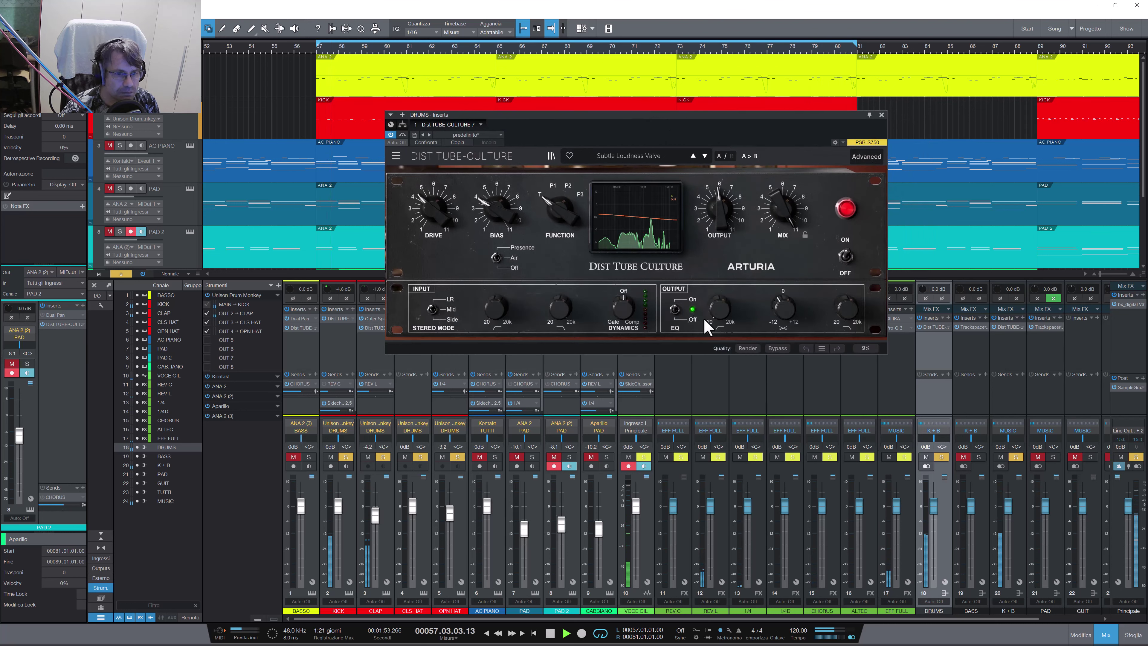
{"action": "left_click_drag", "start_coordinate": [783, 308], "coordinate": [781, 313]}
Step: Set the DRUMS distortion's Drive to +22.2 dB and output gain to -5.02 dB, comparing against the bypassed sound
{"action": "mouse_move", "coordinate": [439, 213]}
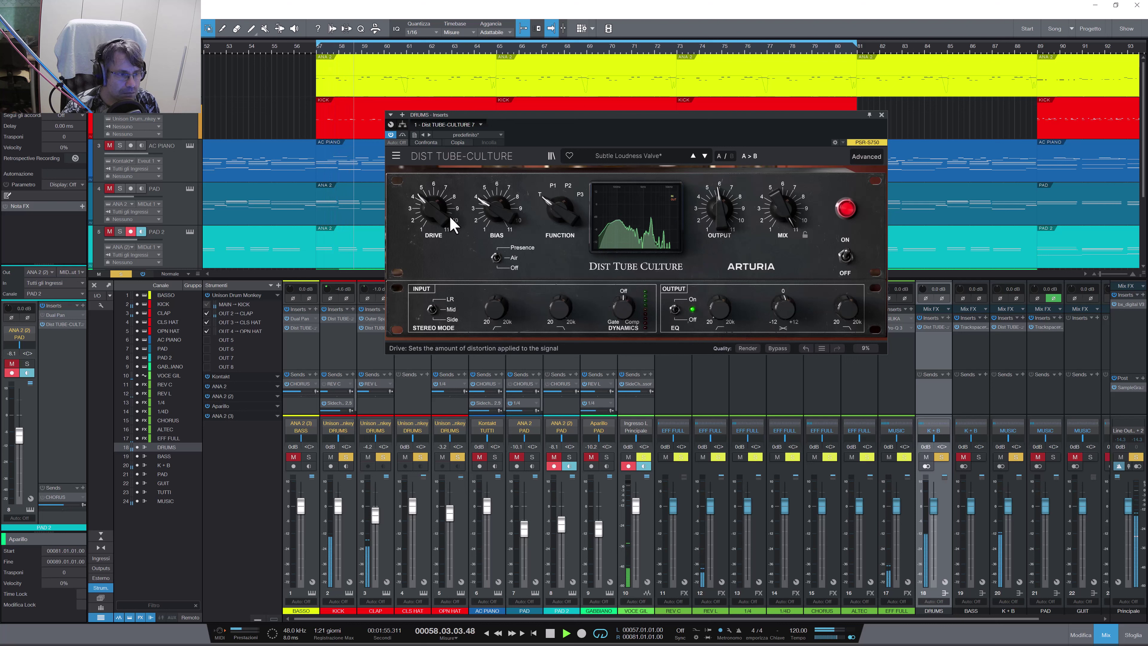
{"action": "mouse_move", "coordinate": [438, 213]}
{"action": "left_mouse_down"}
{"action": "mouse_move", "coordinate": [438, 181]}
{"action": "mouse_move", "coordinate": [436, 226]}
{"action": "left_mouse_up"}
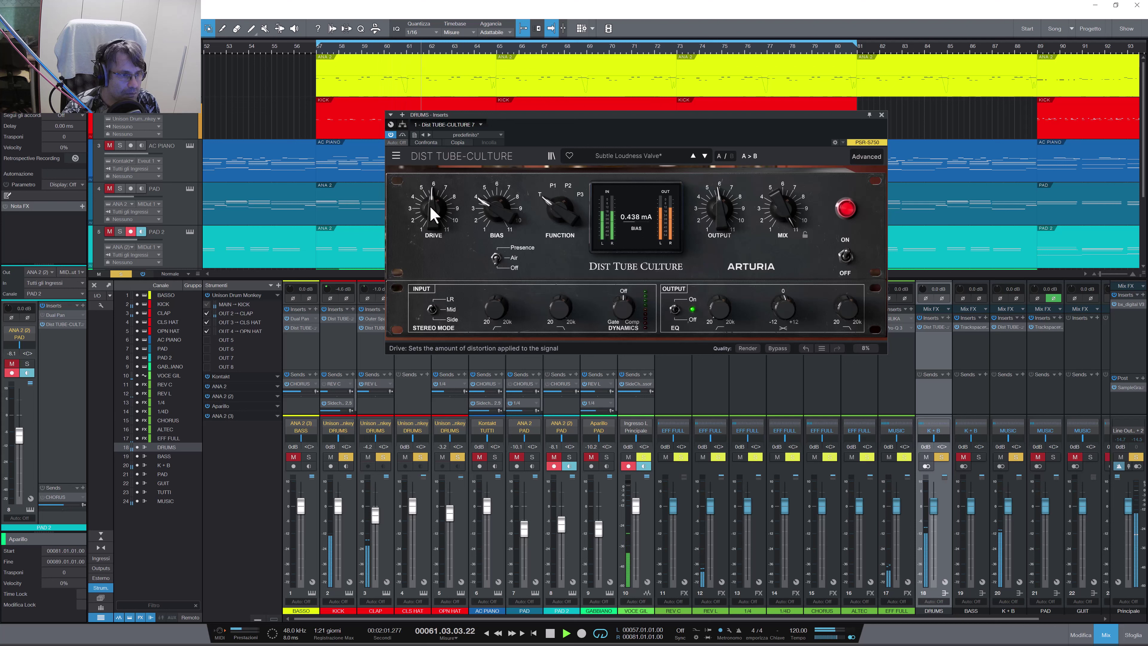
{"action": "mouse_move", "coordinate": [438, 210]}
{"action": "left_mouse_down"}
{"action": "mouse_move", "coordinate": [438, 194]}
{"action": "mouse_move", "coordinate": [439, 213]}
{"action": "left_mouse_up"}
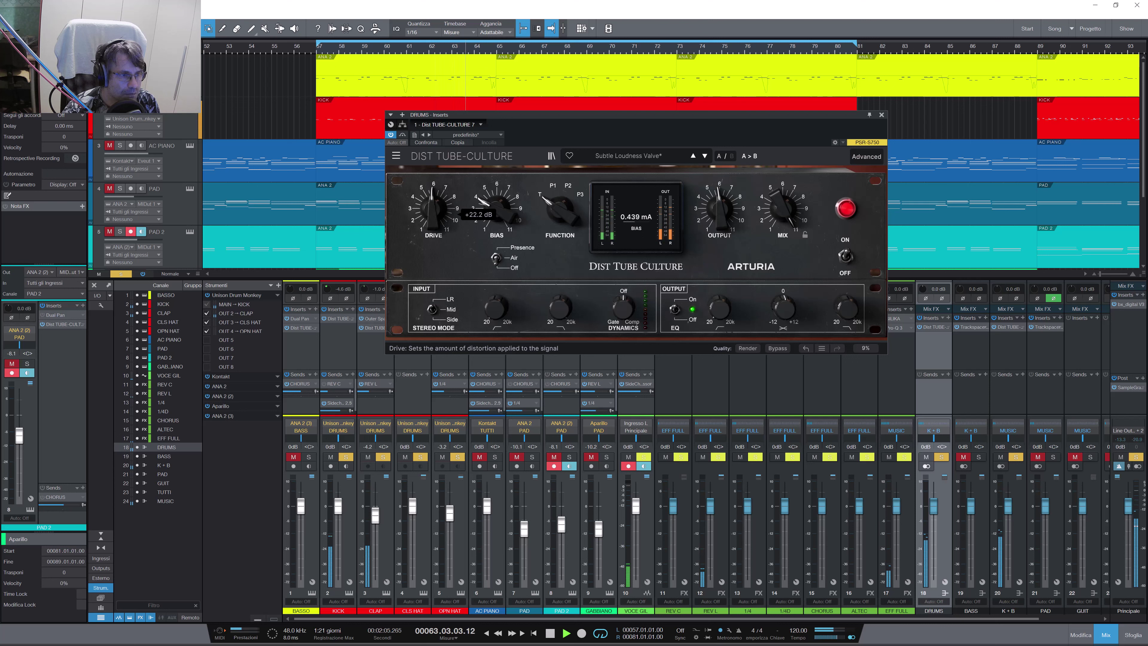
{"action": "left_click_drag", "start_coordinate": [721, 213], "coordinate": [721, 224]}
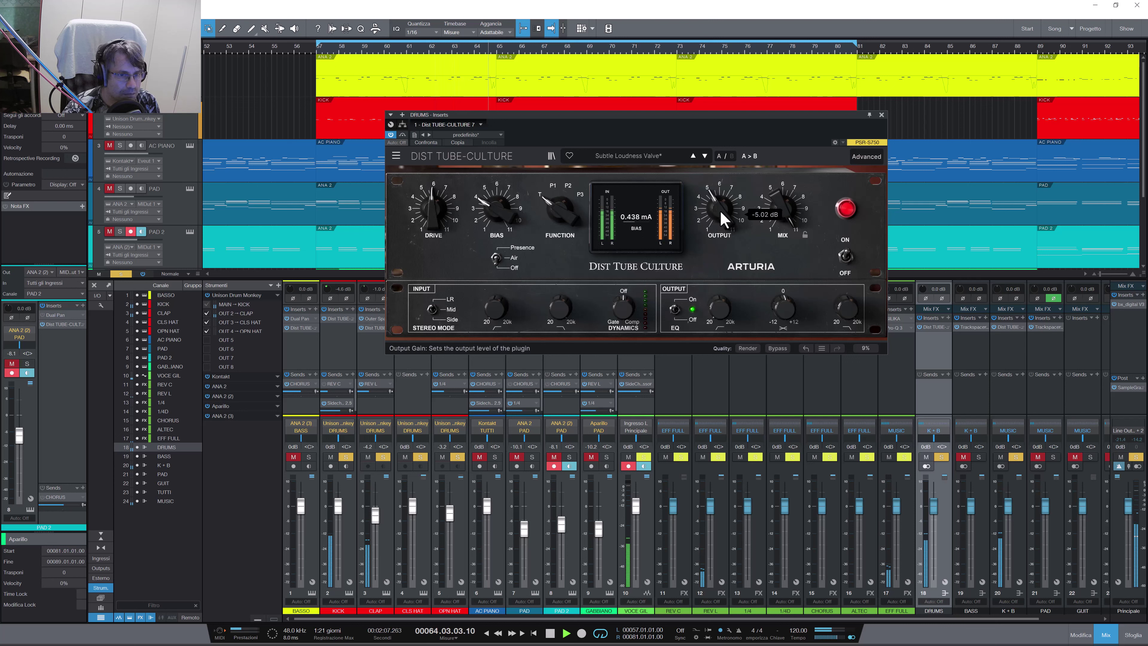
{"action": "left_click", "coordinate": [403, 135]}
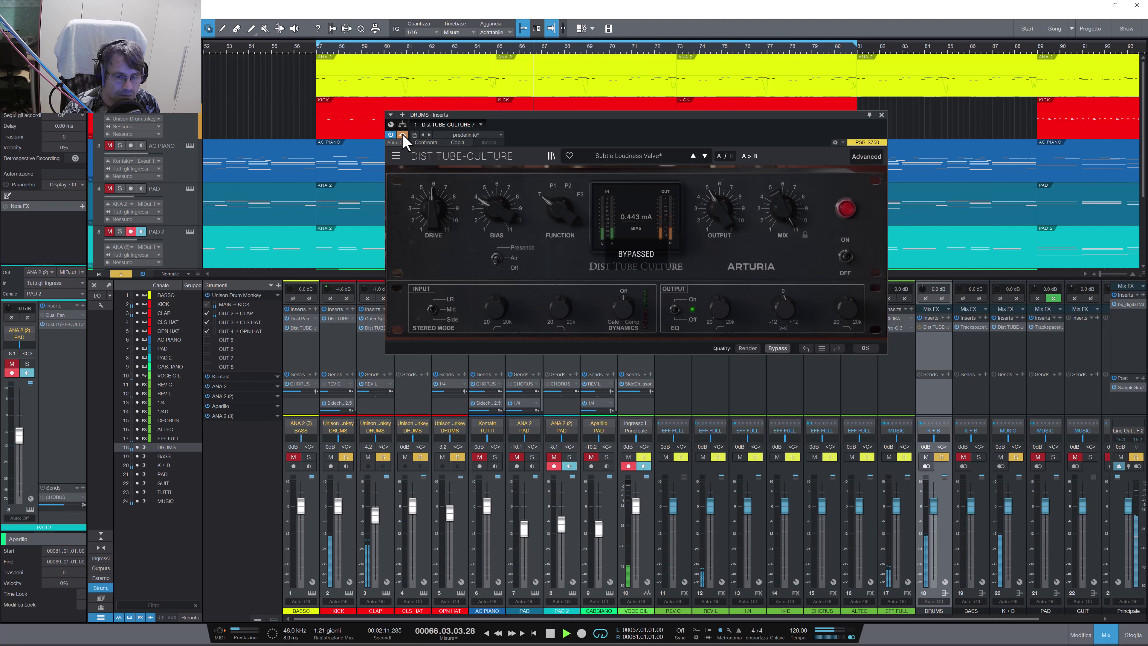
{"action": "left_click", "coordinate": [403, 135]}
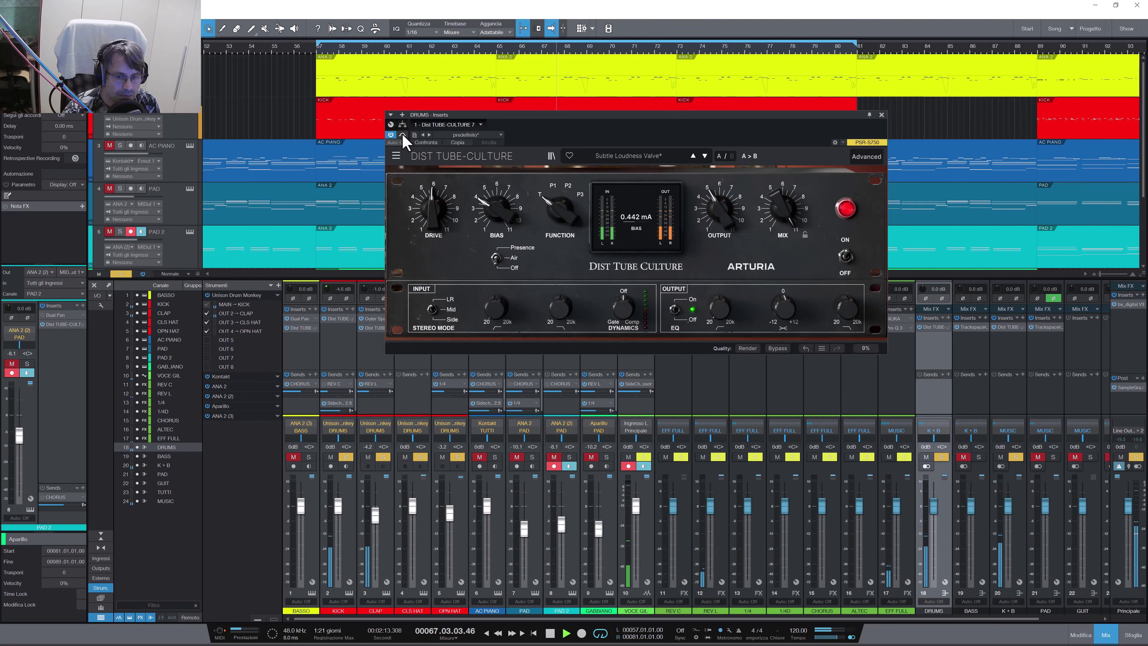
Step: Raise the DRUMS distortion's output gain to -2.14 dB, compare it repeatedly with the bypassed sound, and close the plug-in and solo
{"action": "mouse_move", "coordinate": [726, 233]}
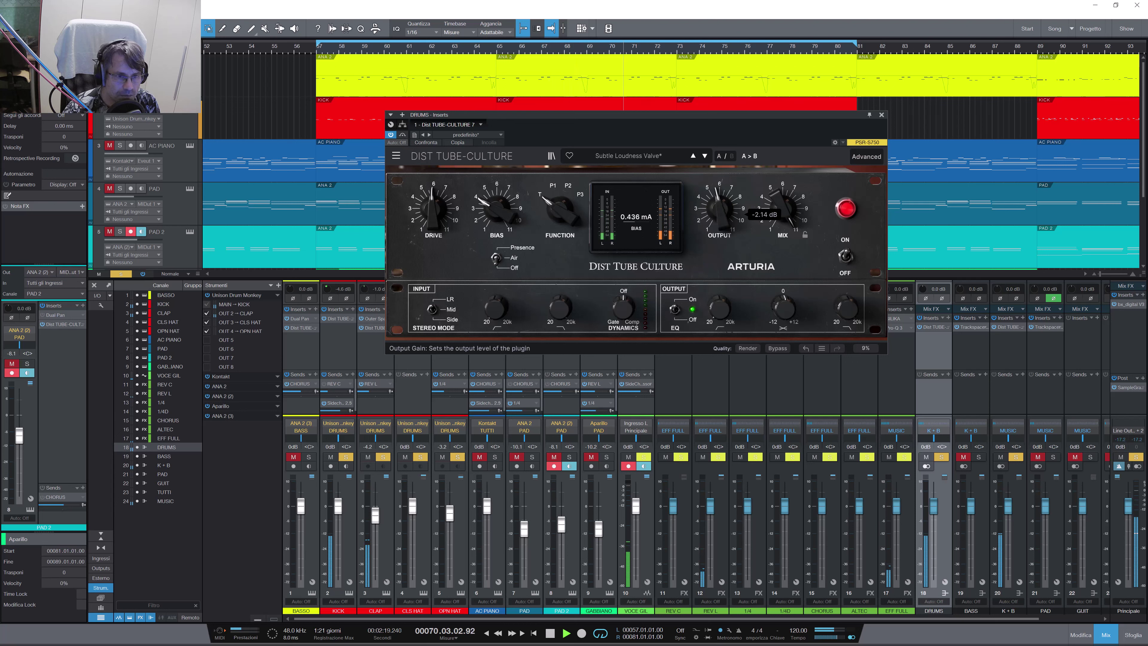
{"action": "left_click", "coordinate": [401, 135]}
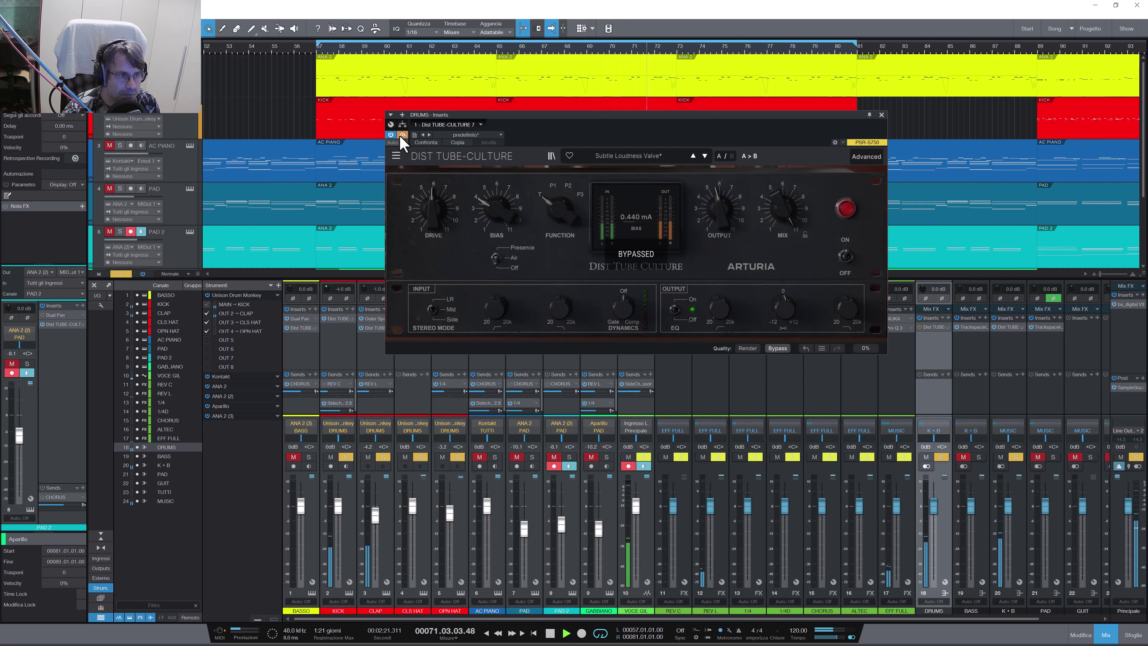
{"action": "left_click", "coordinate": [401, 136]}
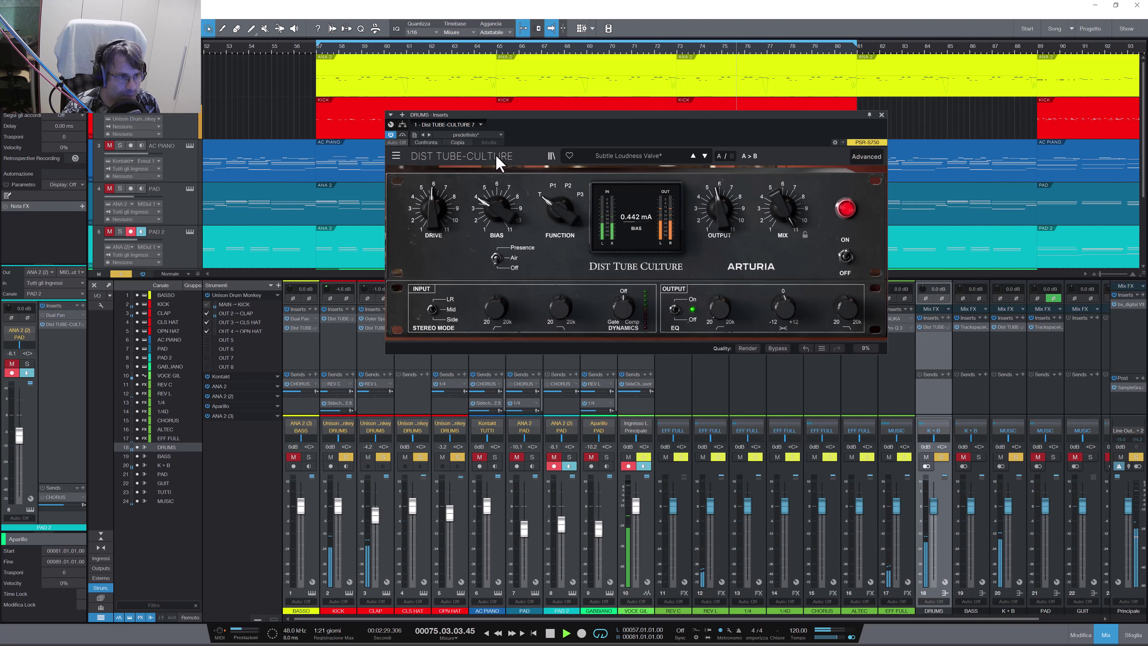
{"action": "left_click", "coordinate": [403, 135]}
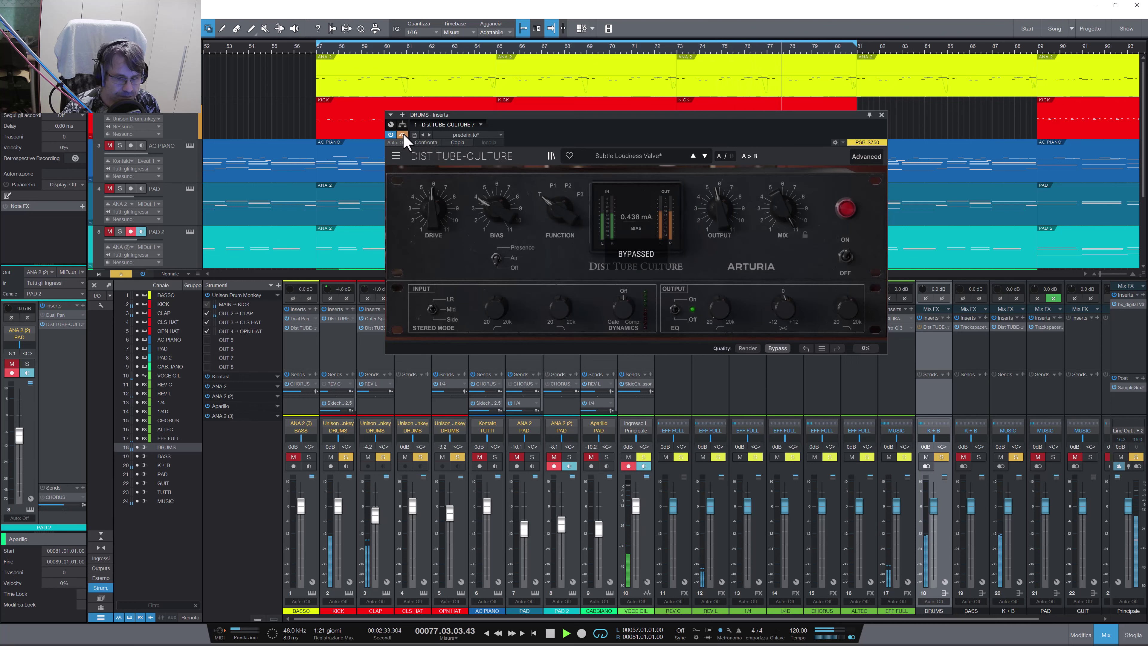
{"action": "left_click", "coordinate": [402, 136]}
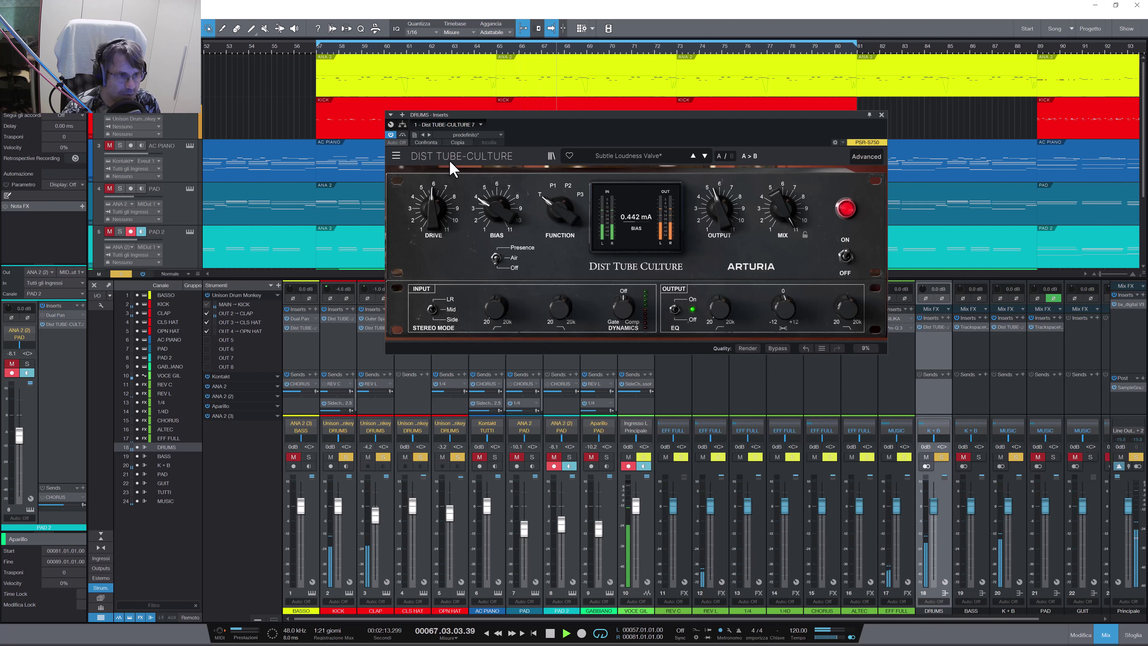
{"action": "left_click", "coordinate": [403, 135]}
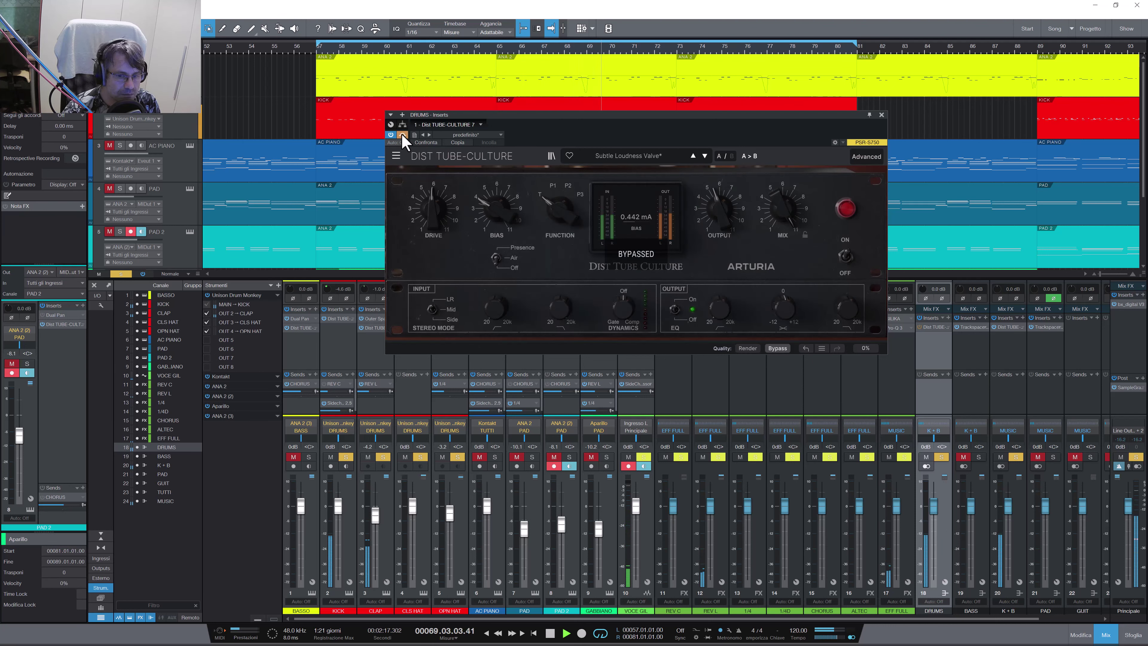
{"action": "left_click", "coordinate": [403, 135]}
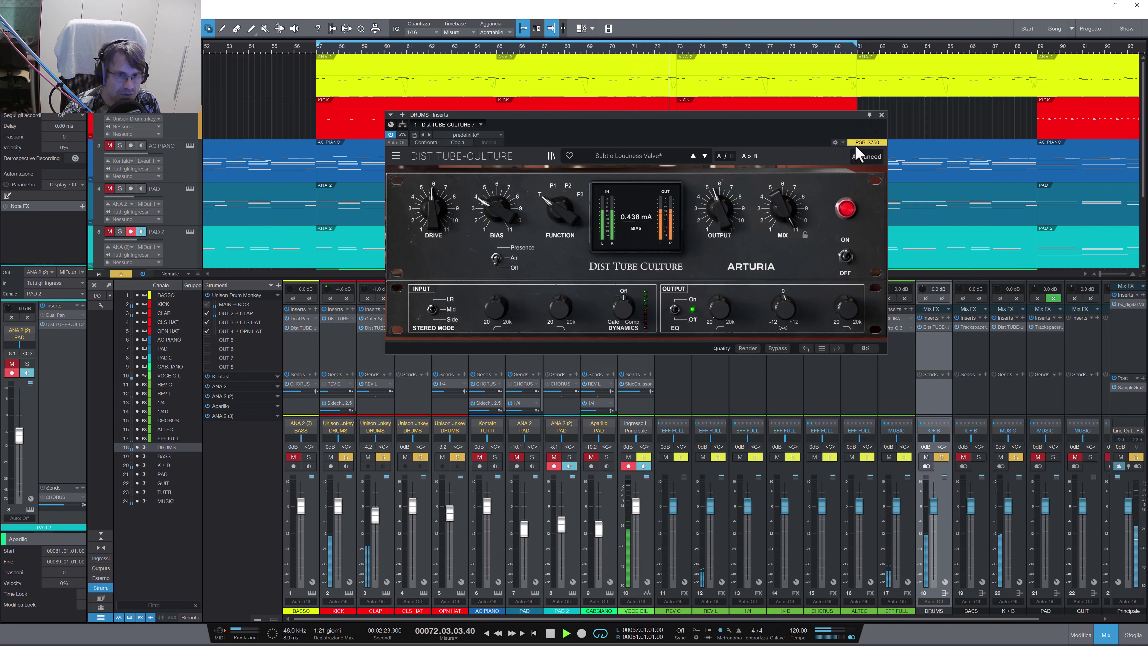
{"action": "left_click", "coordinate": [882, 115]}
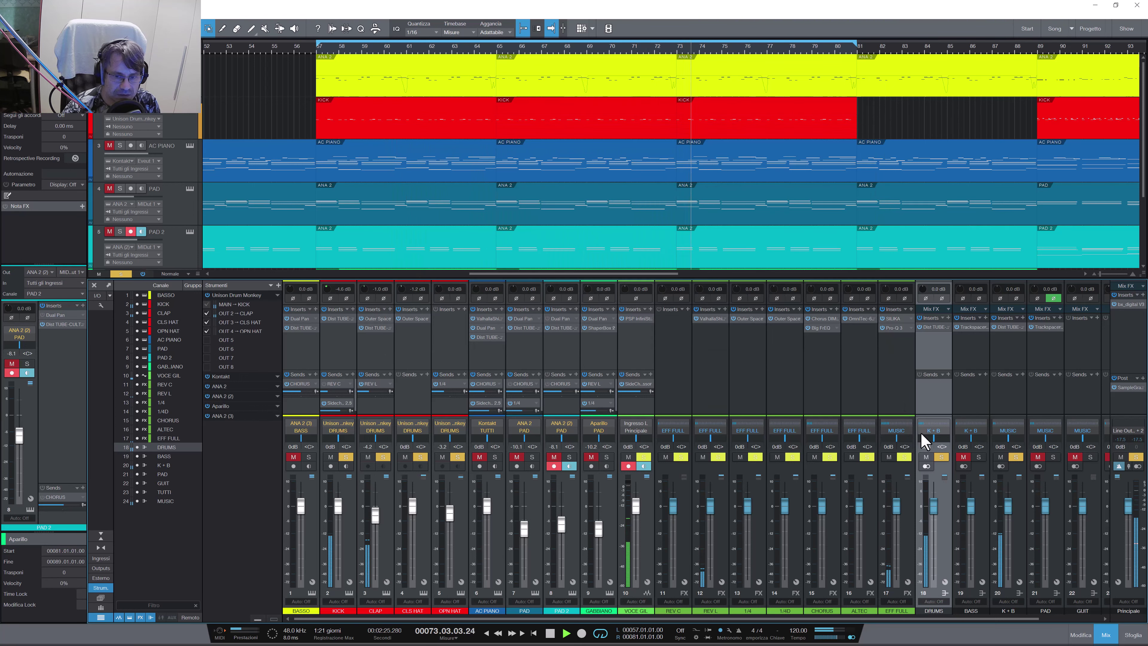
{"action": "left_click", "coordinate": [941, 456]}
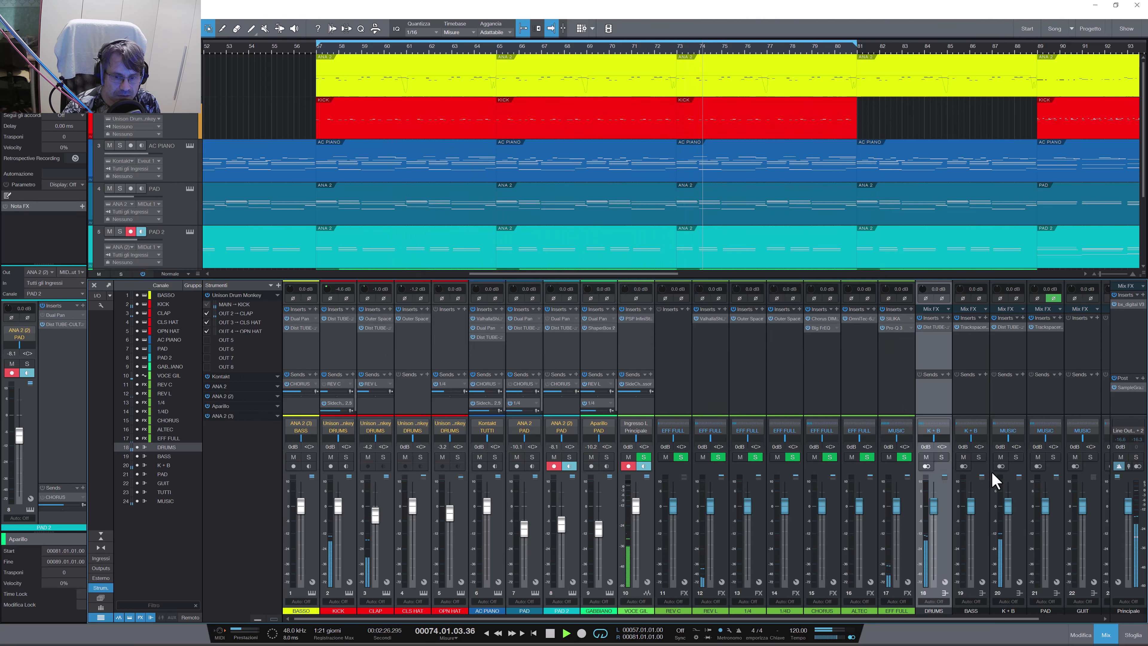
Step: Solo the K + B bus, show its Dist TUBE-CULTURE's advanced controls and try the Presence/Air switch
{"action": "left_click", "coordinate": [1022, 538]}
{"action": "left_click", "coordinate": [1016, 456]}
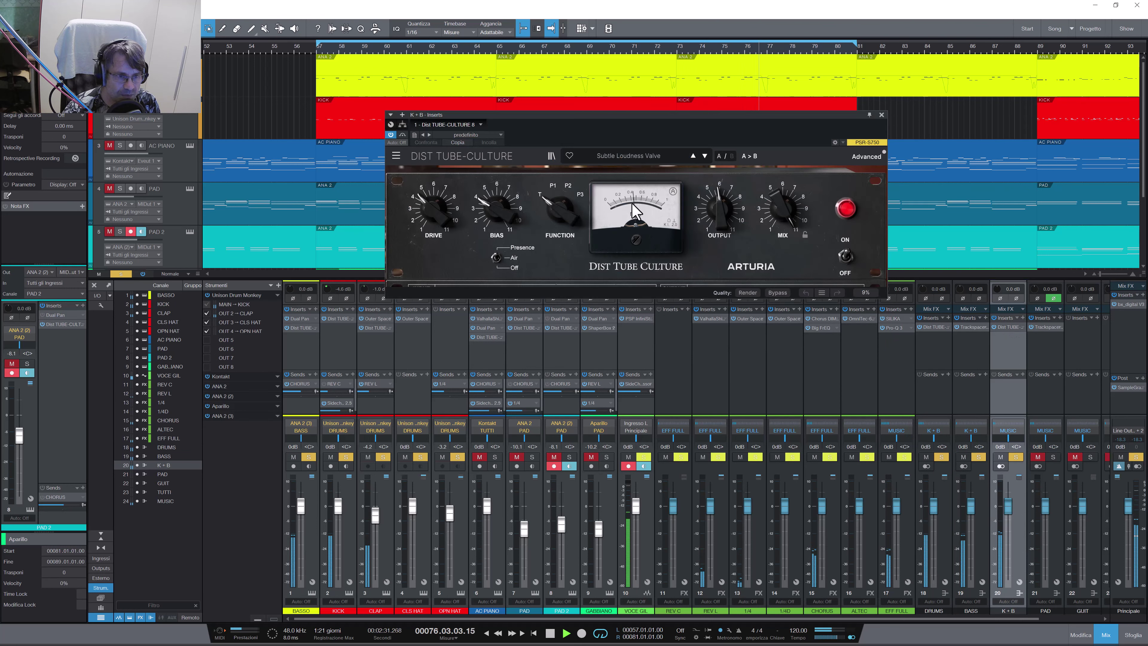
{"action": "left_click_drag", "start_coordinate": [599, 129], "coordinate": [590, 147]}
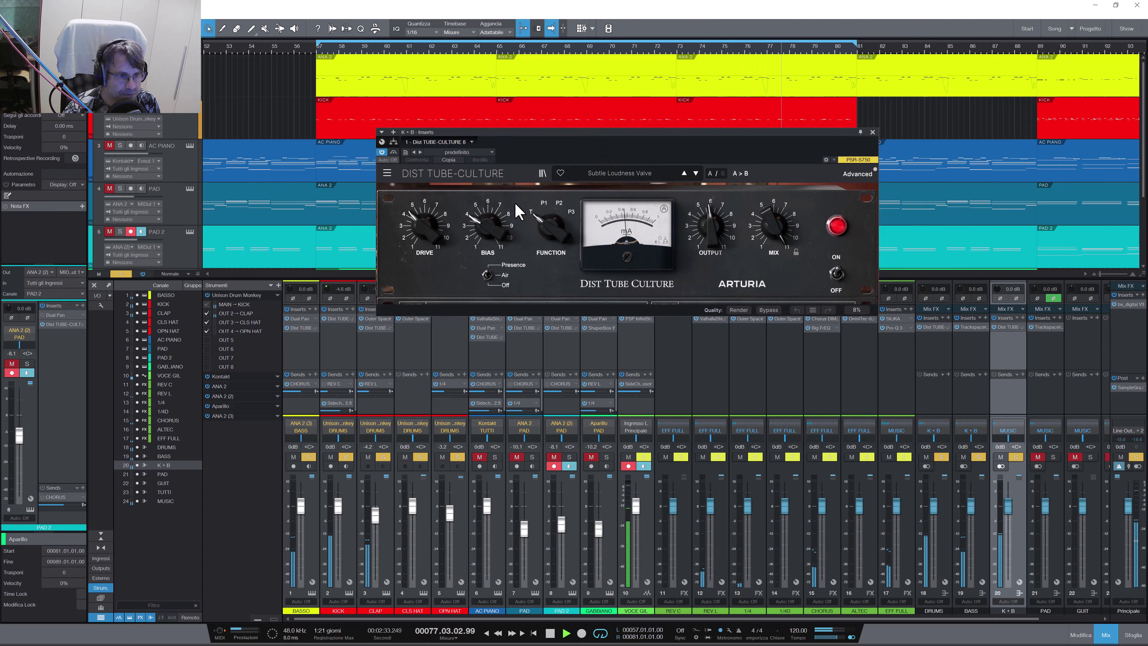
{"action": "left_click", "coordinate": [487, 275]}
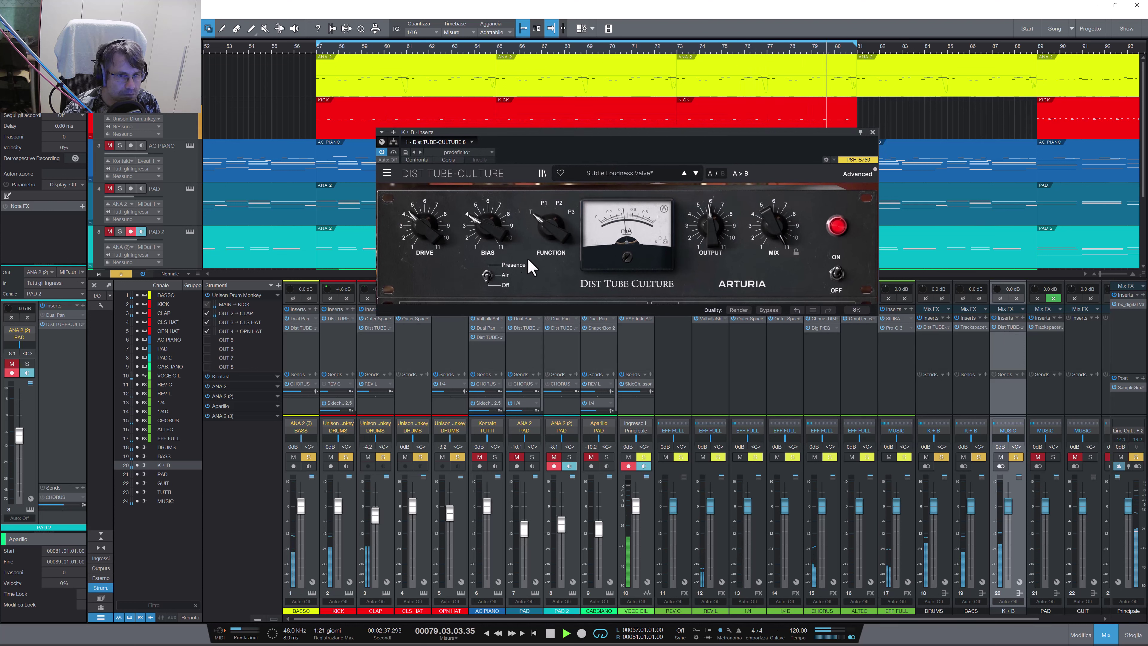
{"action": "left_click", "coordinate": [845, 176]}
{"action": "left_click", "coordinate": [486, 277]}
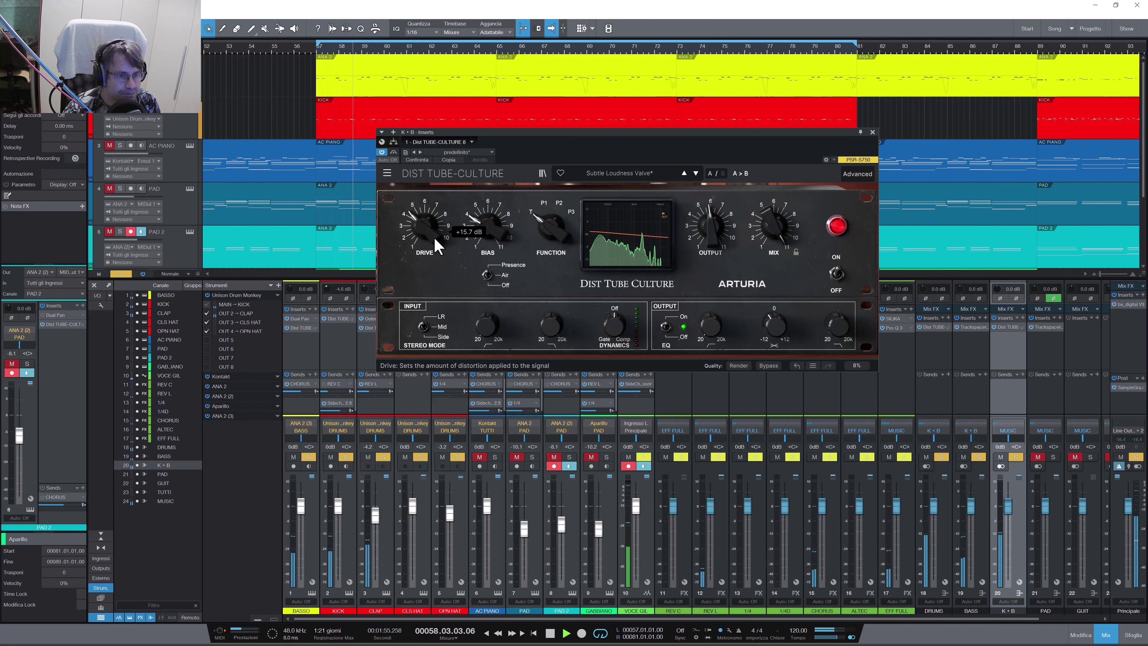
Step: Raise the K + B distortion's Drive and set output gain to -4.25 dB against the bypassed sound, then unsolo and close the plug-in
{"action": "left_click_drag", "start_coordinate": [428, 239], "coordinate": [427, 226]}
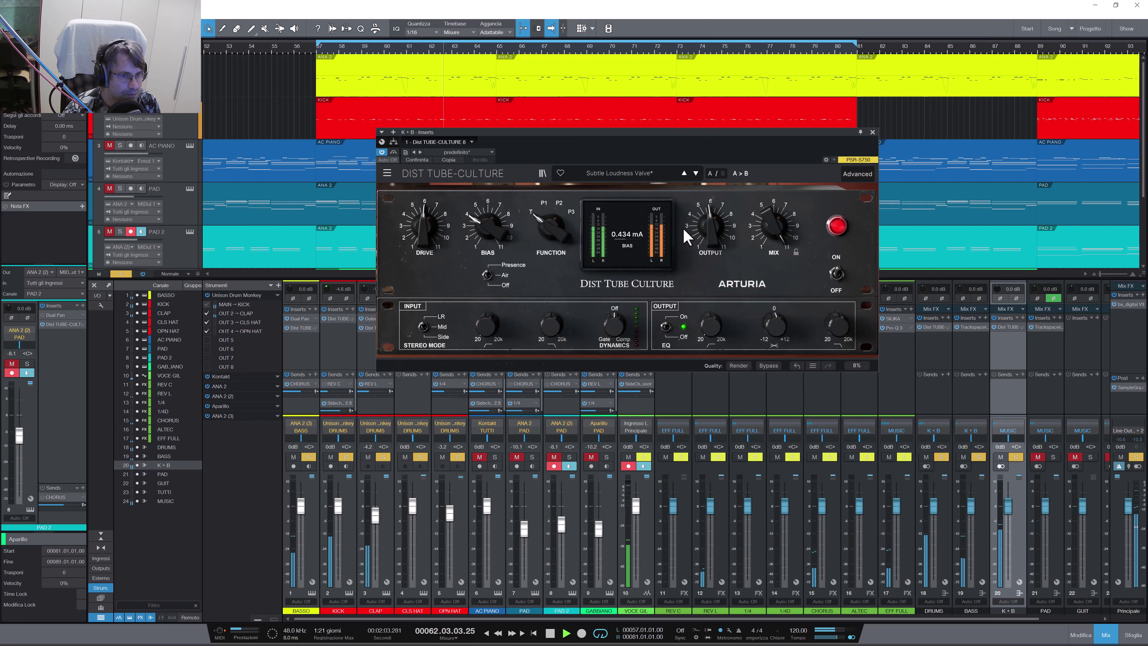
{"action": "mouse_move", "coordinate": [718, 235]}
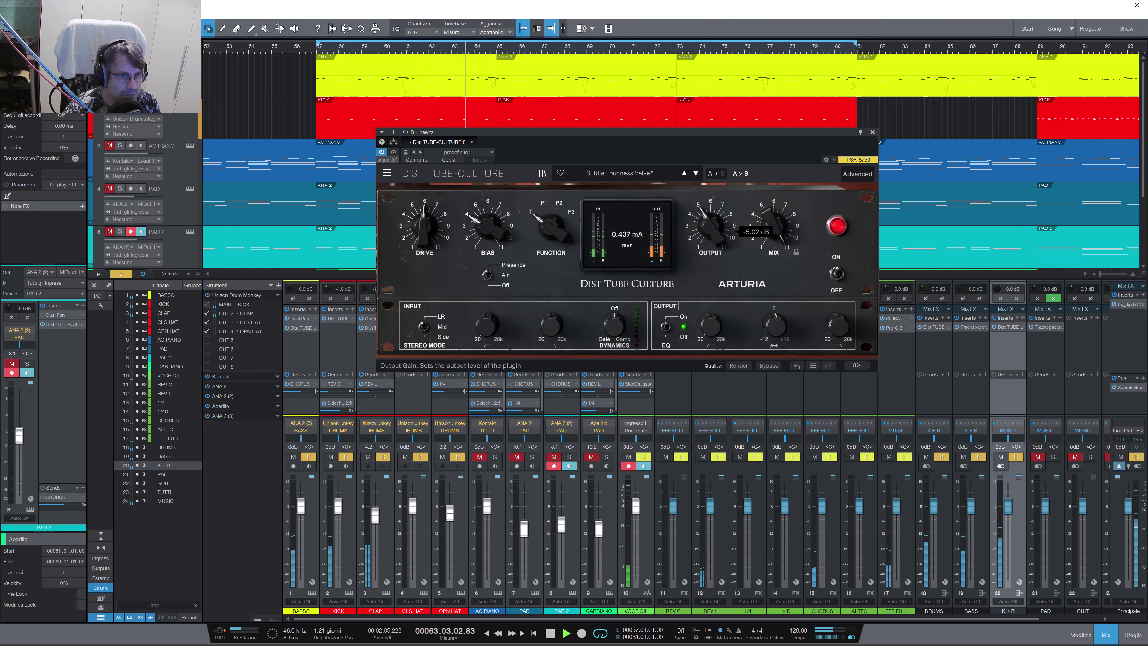
{"action": "left_click", "coordinate": [395, 153]}
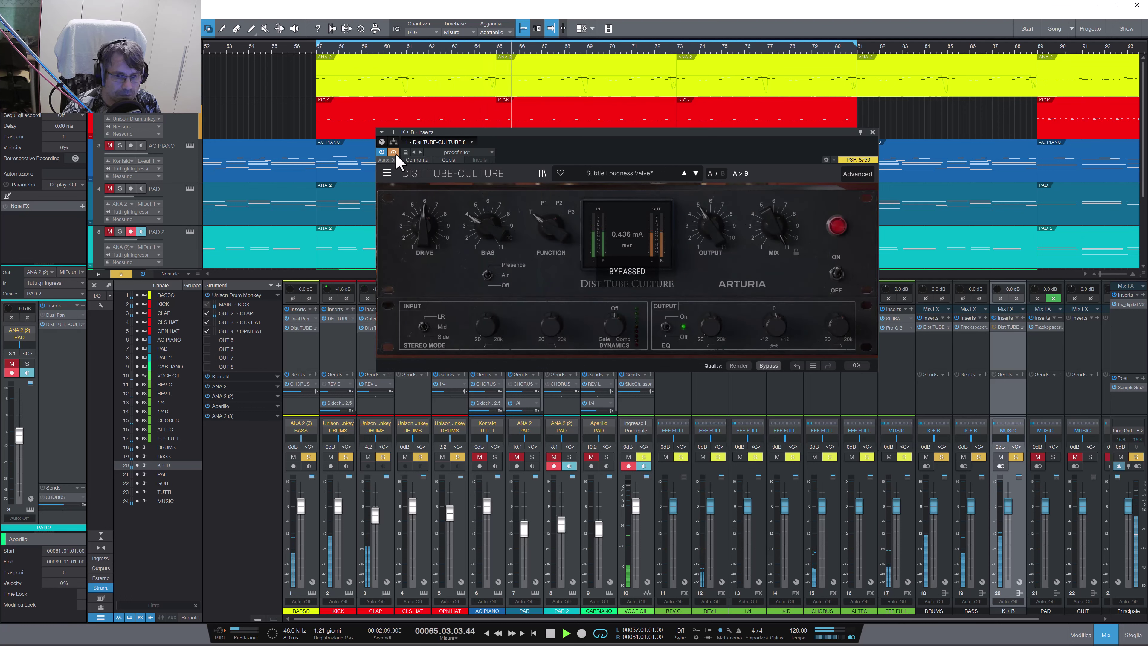
{"action": "left_click", "coordinate": [395, 154]}
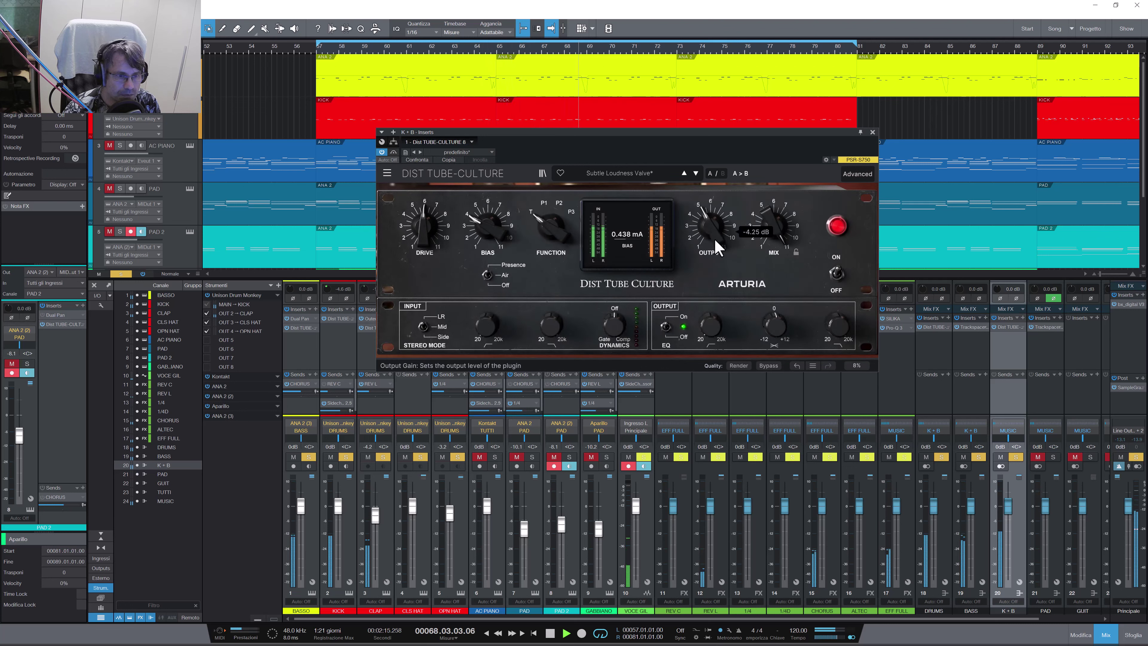
{"action": "left_click", "coordinate": [1016, 457]}
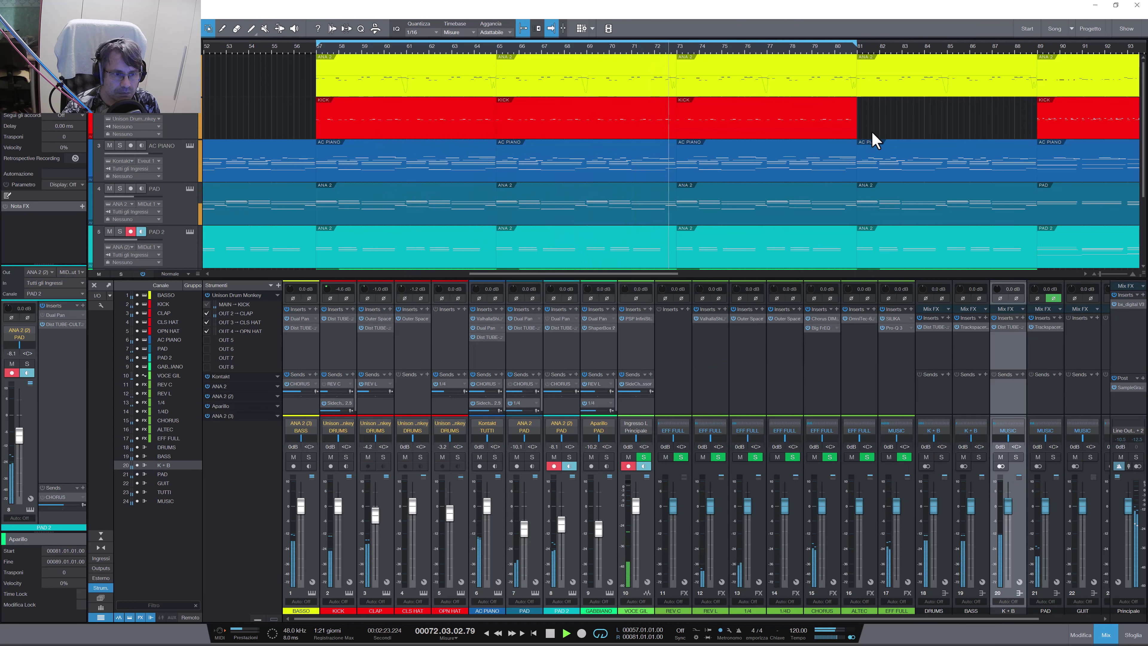
{"action": "left_click", "coordinate": [872, 132]}
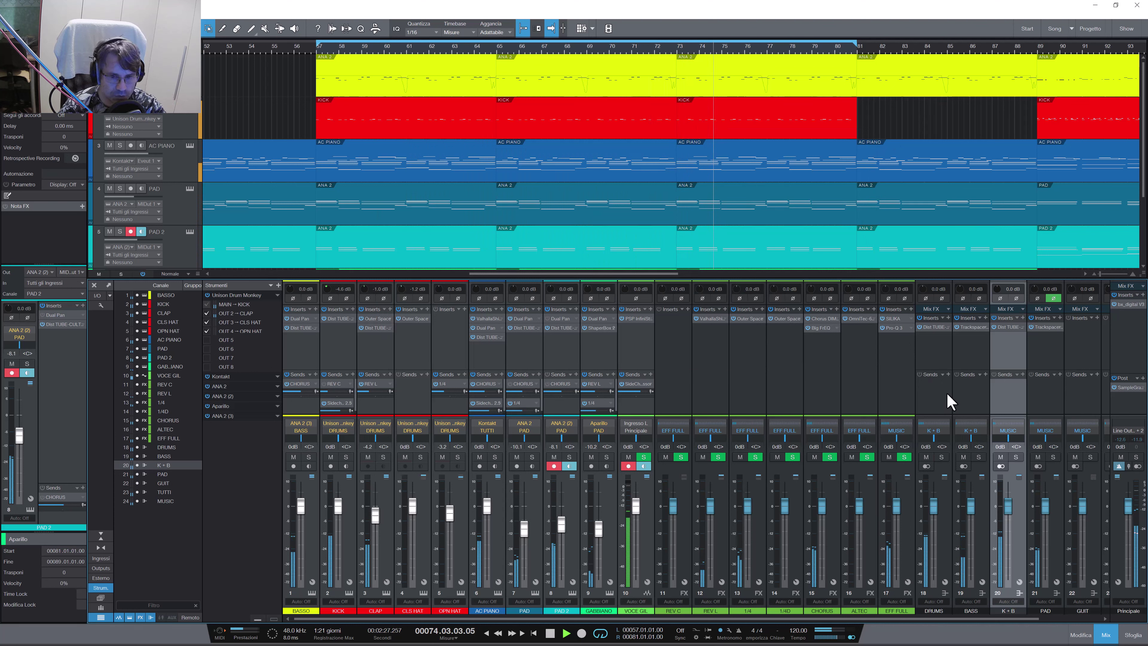
Step: Select the channels and buses carrying Dist TUBE-CULTURE and toggle their distortion inserts, starting with BASSO, to compare the whole mix
{"action": "left_click", "coordinate": [934, 359]}
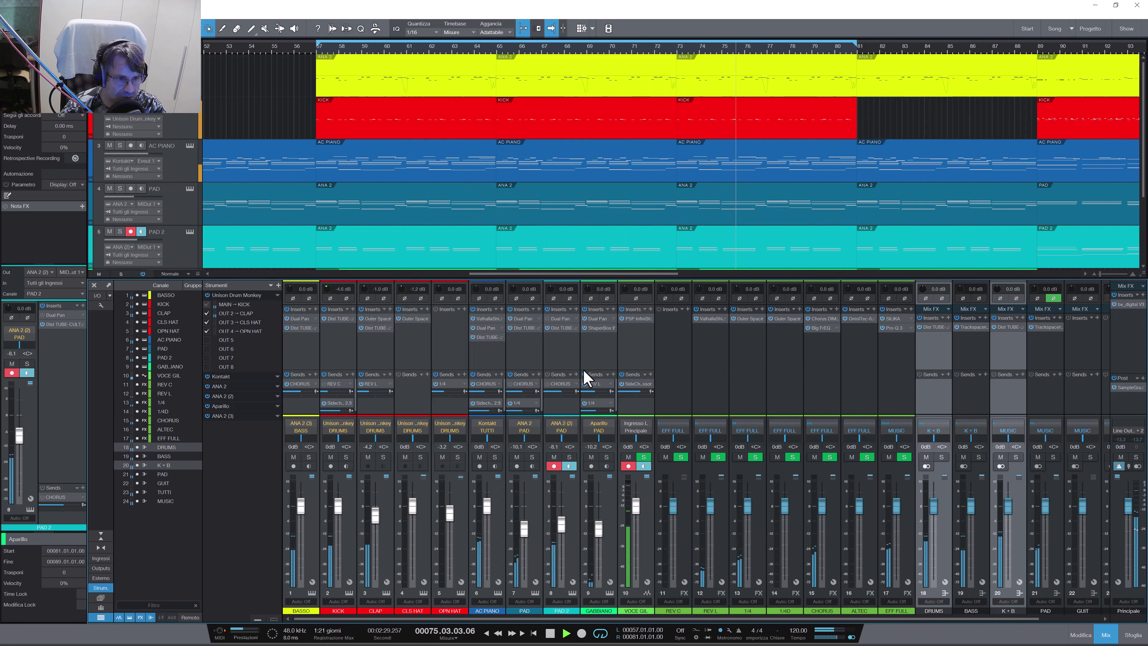
{"action": "left_click", "coordinate": [563, 357]}
{"action": "left_click", "coordinate": [526, 358]}
{"action": "left_click", "coordinate": [499, 362]}
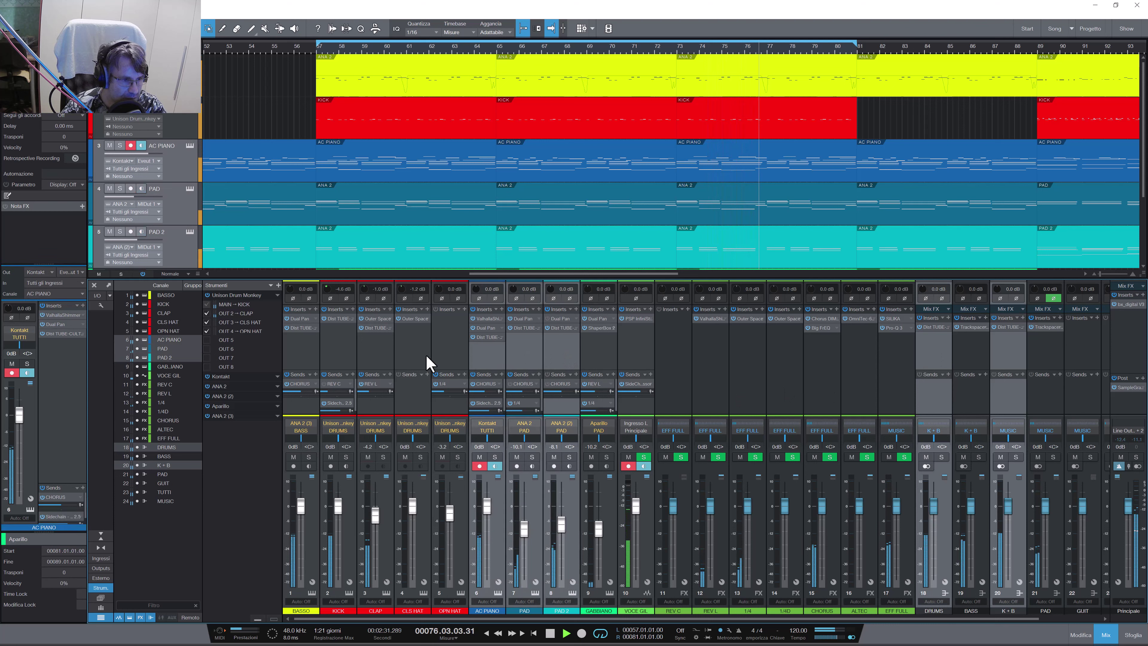
{"action": "left_click", "coordinate": [384, 362]}
{"action": "left_click", "coordinate": [345, 362]}
{"action": "left_click", "coordinate": [302, 362]}
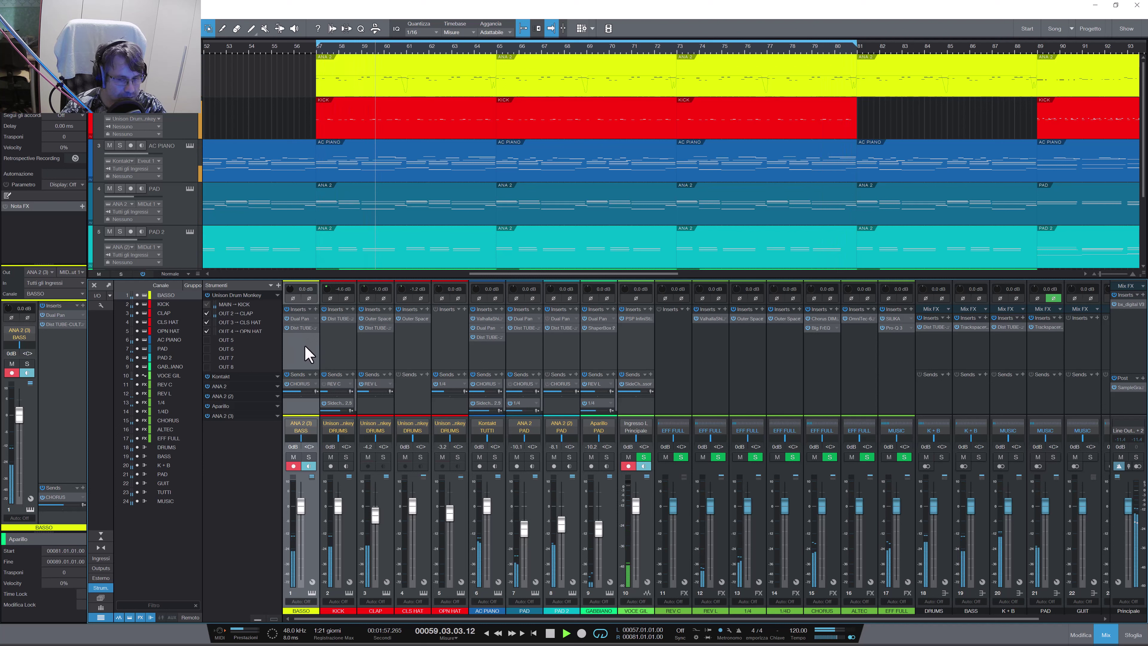
{"action": "left_click", "coordinate": [288, 327]}
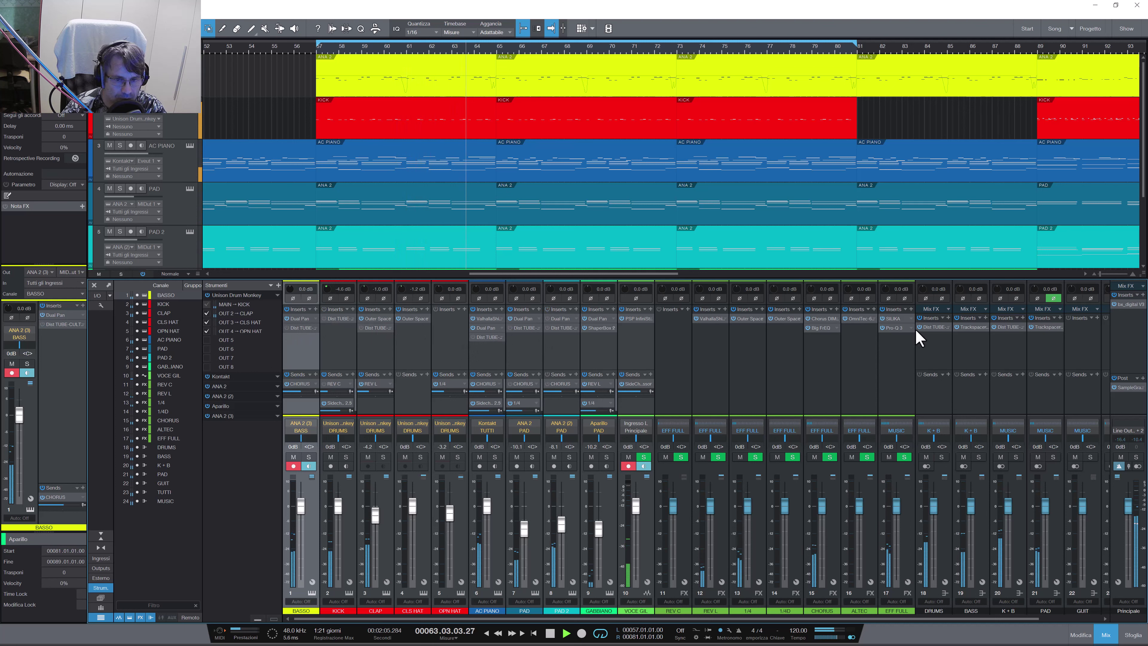
{"action": "left_click", "coordinate": [929, 334]}
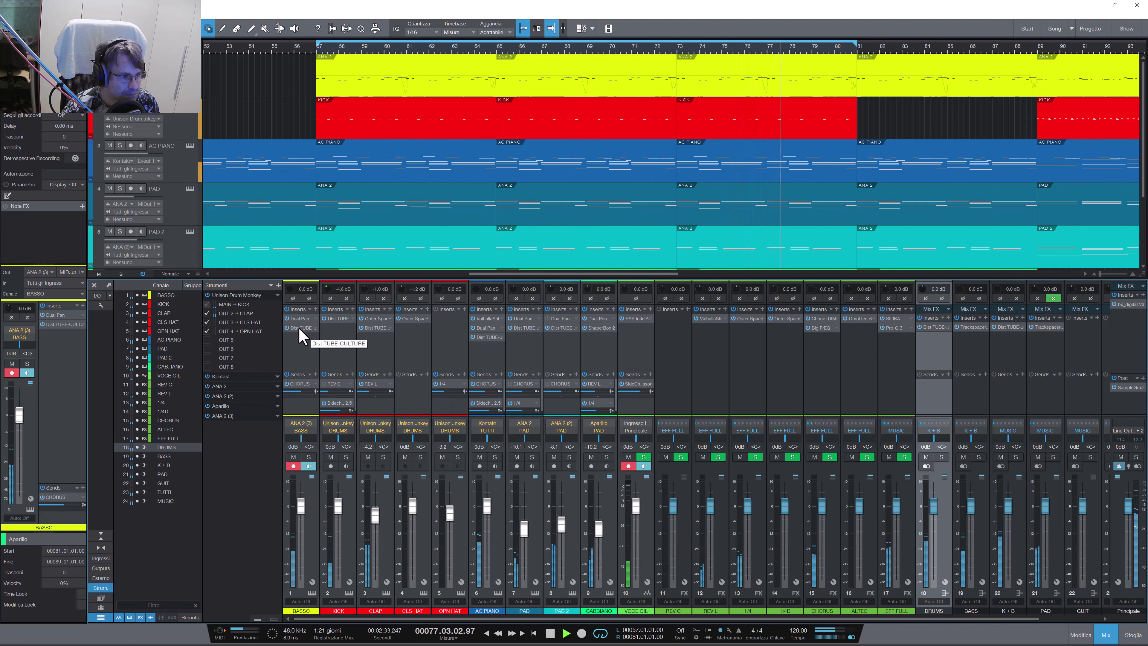
Step: Insert Arturia Dist TUBE-CULTURE on the Principale output, show its advanced controls and centre the output EQ's middle gain
{"action": "left_click", "coordinate": [1142, 294]}
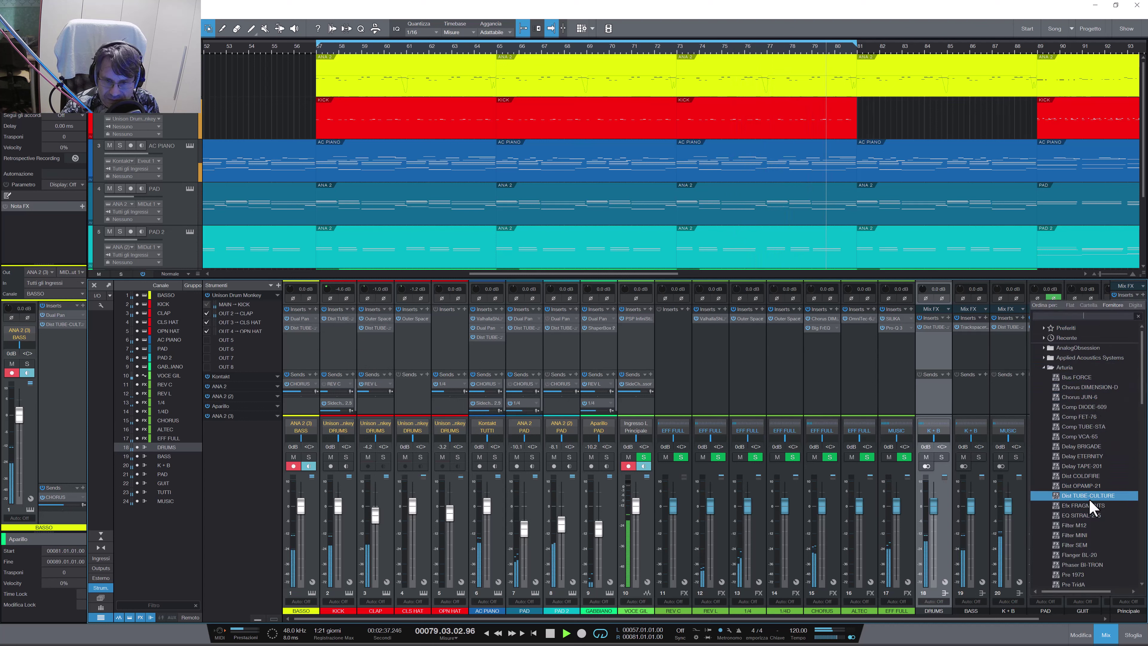
{"action": "left_click", "coordinate": [1097, 495]}
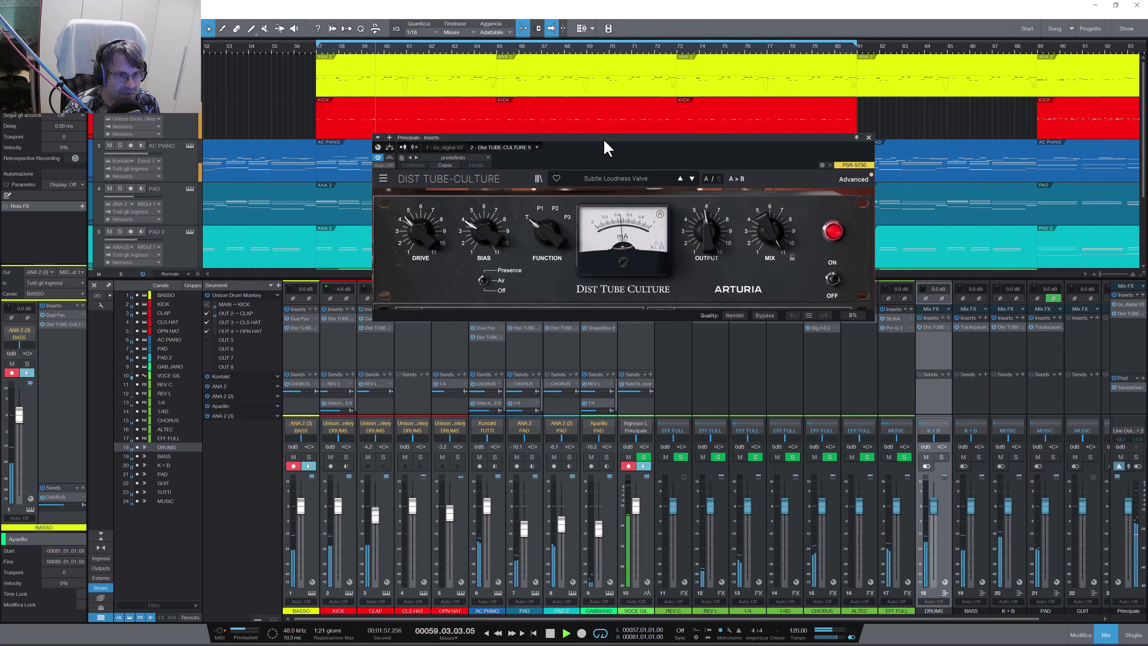
{"action": "left_click", "coordinate": [850, 182]}
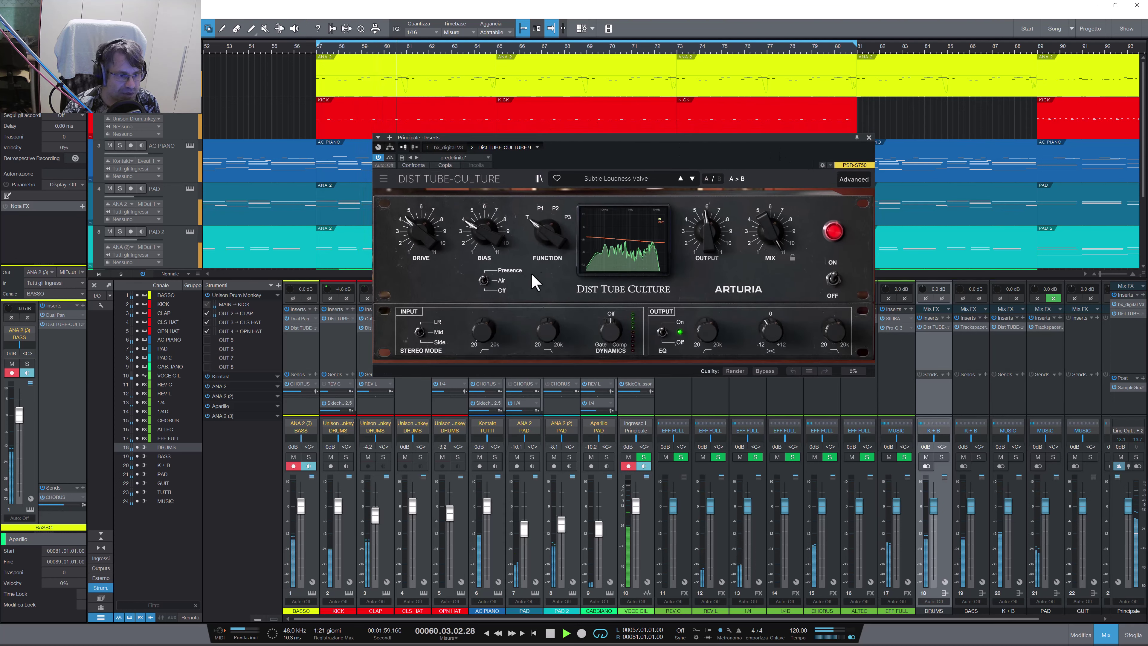
{"action": "left_click_drag", "start_coordinate": [764, 337], "coordinate": [761, 329]}
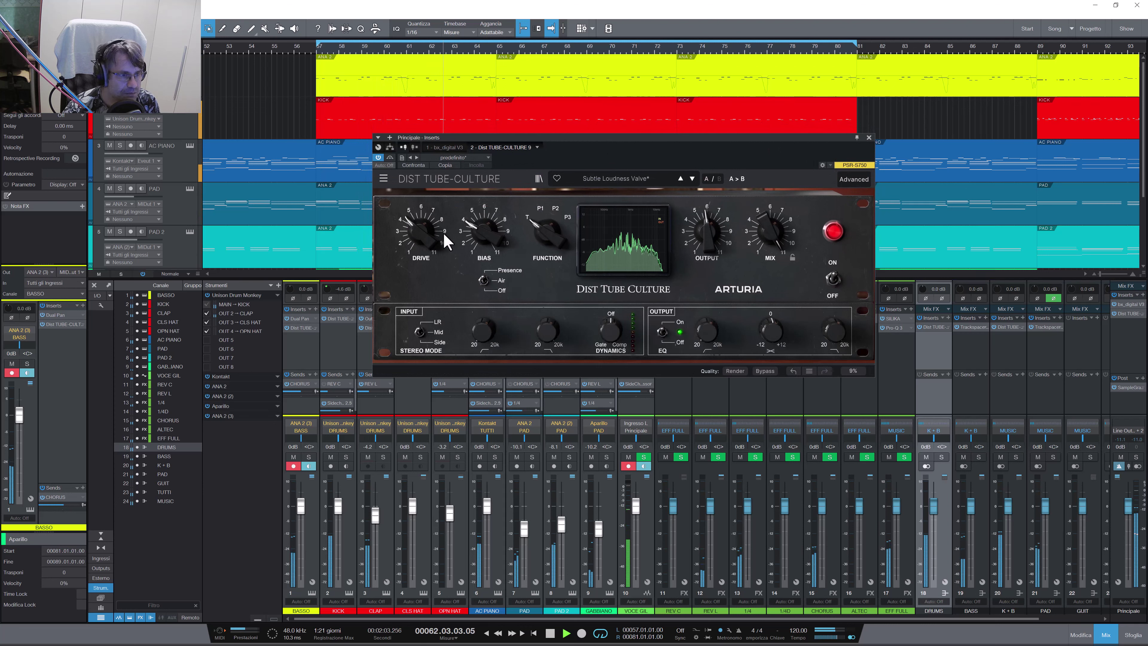
Step: Try the Presence/Air switch on the Principale output's distortion and compare the processed sound twice with the bypassed sound
{"action": "mouse_move", "coordinate": [432, 238]}
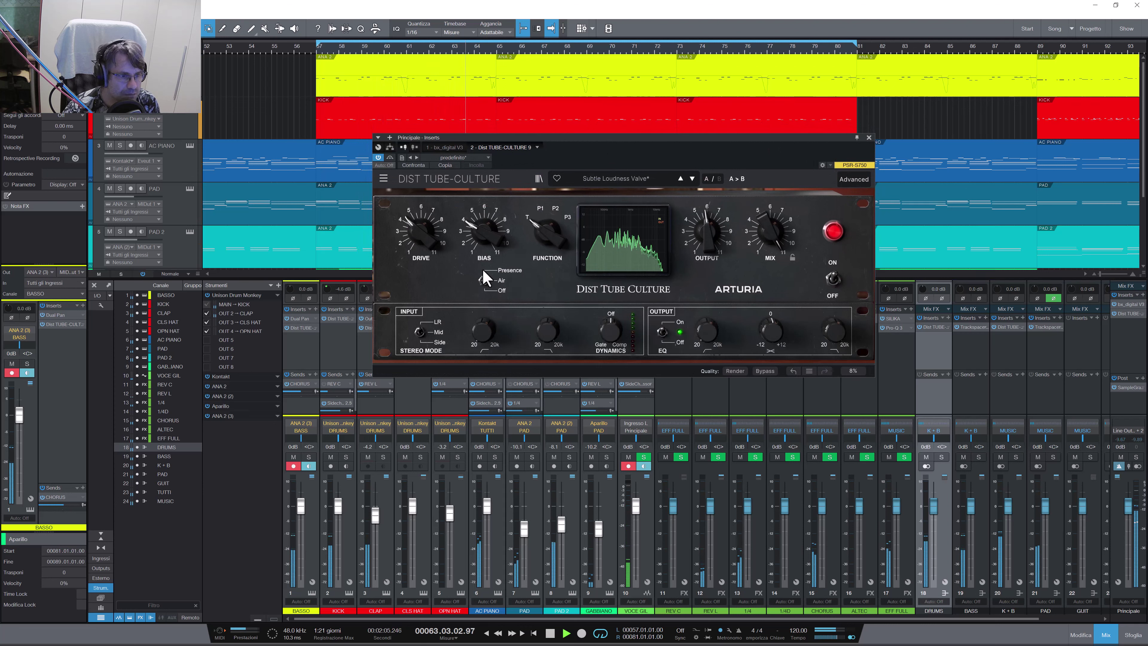
{"action": "mouse_move", "coordinate": [483, 281]}
{"action": "left_click", "coordinate": [483, 281]}
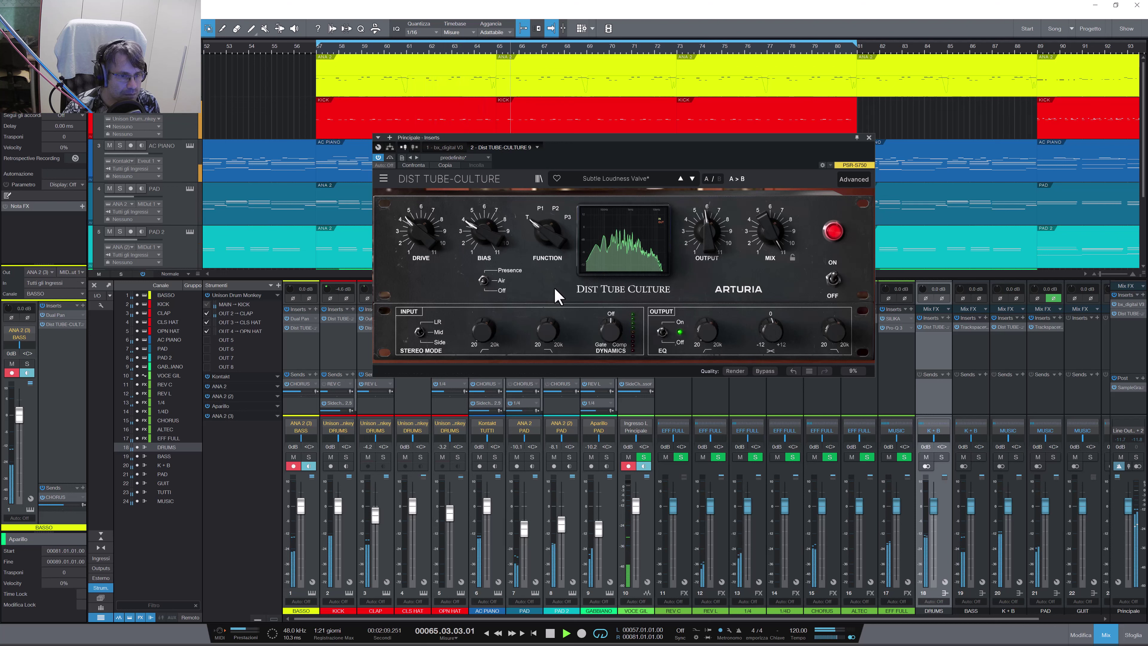
{"action": "left_click", "coordinate": [389, 157]}
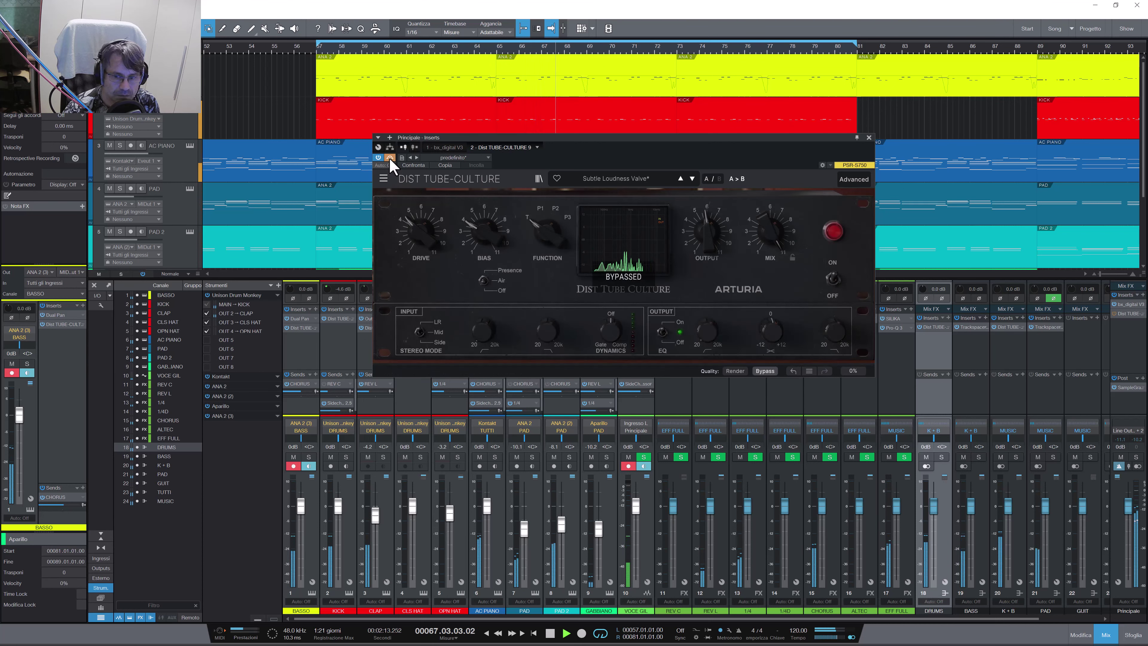
{"action": "left_click", "coordinate": [389, 157]}
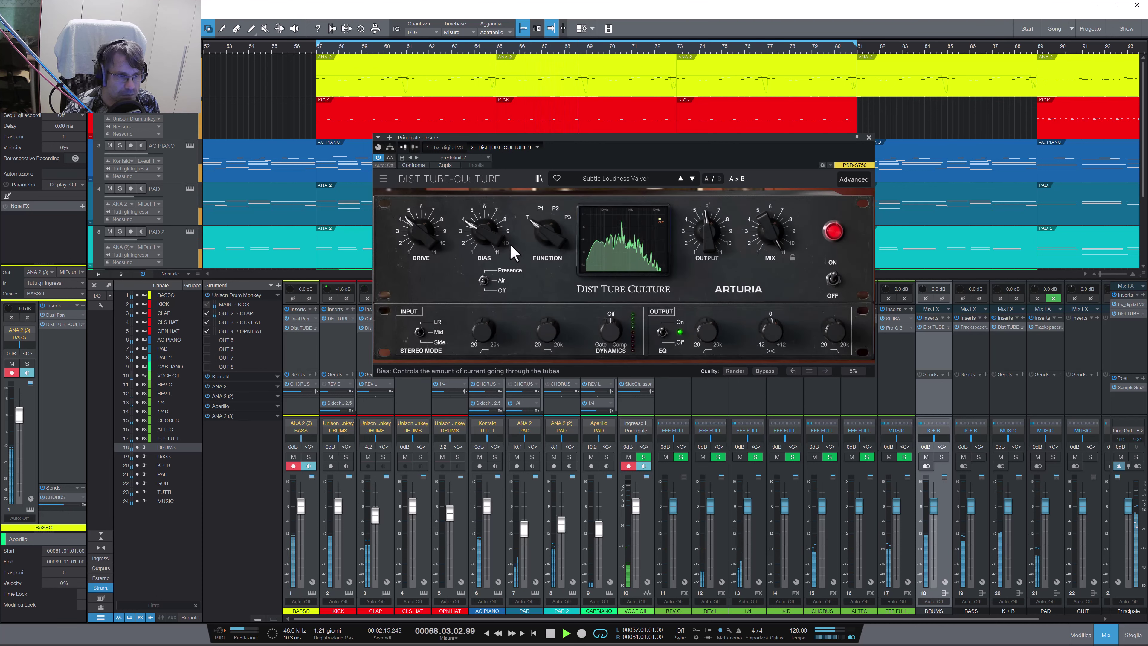
{"action": "mouse_move", "coordinate": [504, 244]}
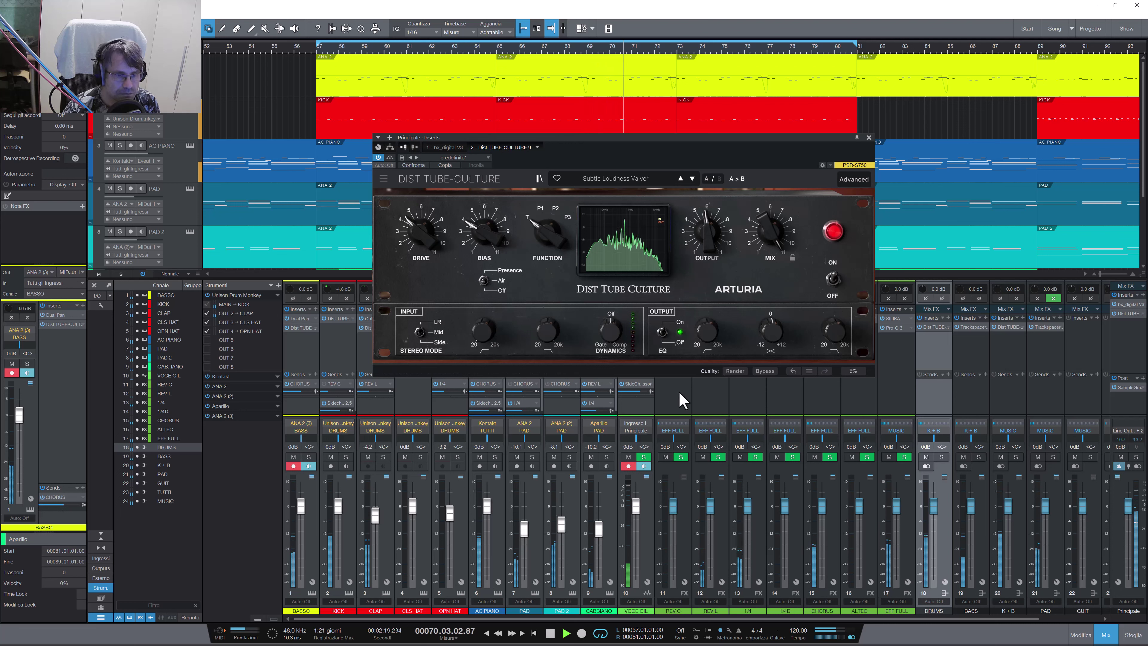
{"action": "left_click", "coordinate": [390, 157]}
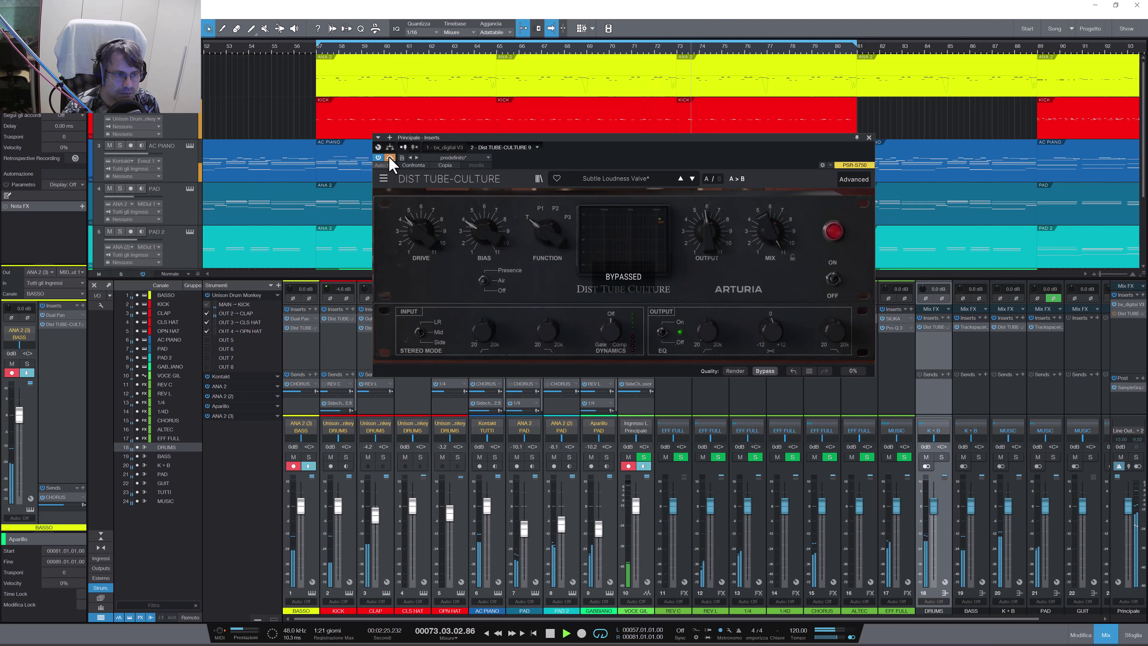
{"action": "left_click", "coordinate": [390, 158]}
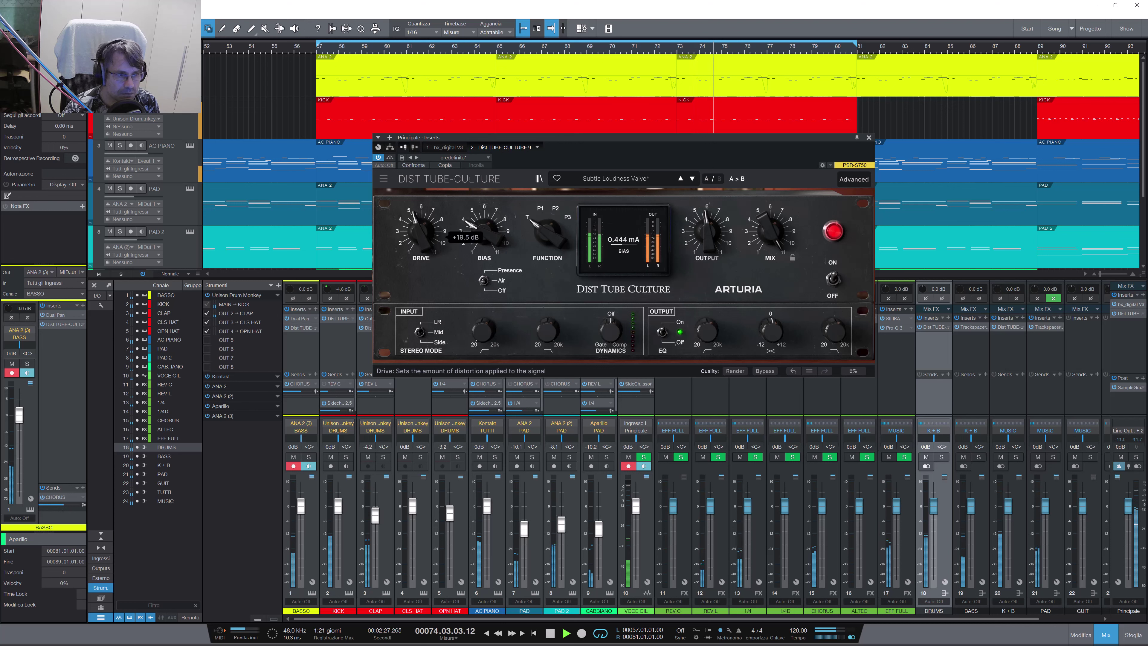
Step: Set the Principale distortion's Drive to +22.4 dB and output gain to -3.86 dB, comparing against the bypassed sound
{"action": "left_click_drag", "start_coordinate": [420, 232], "coordinate": [420, 229]}
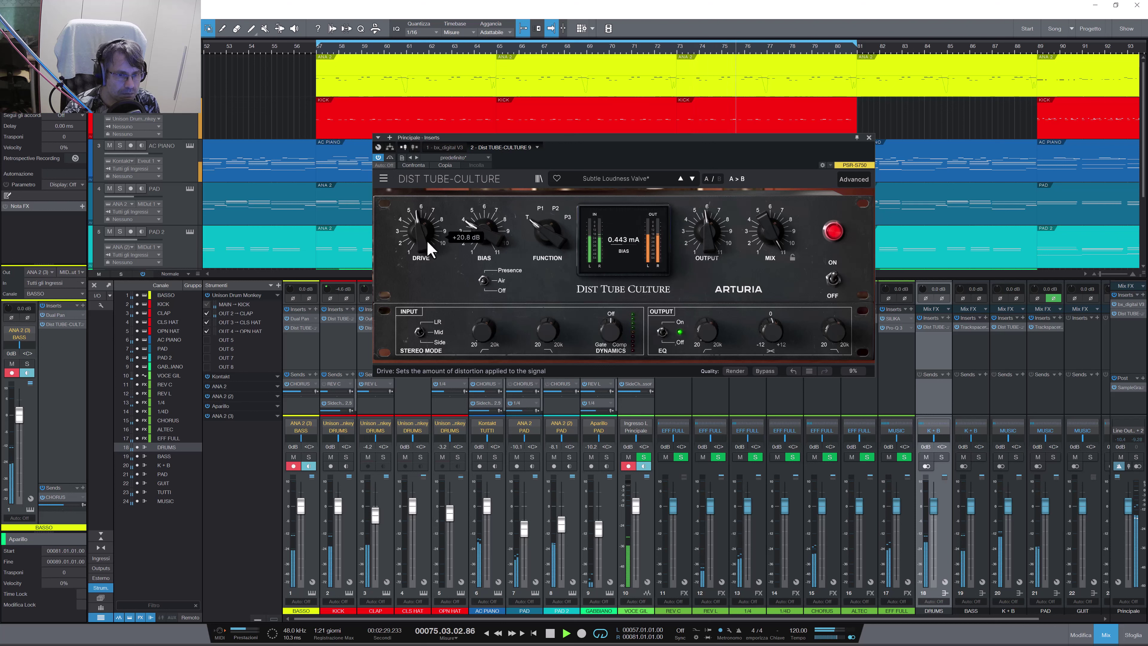
{"action": "left_click_drag", "start_coordinate": [714, 240], "coordinate": [714, 246]}
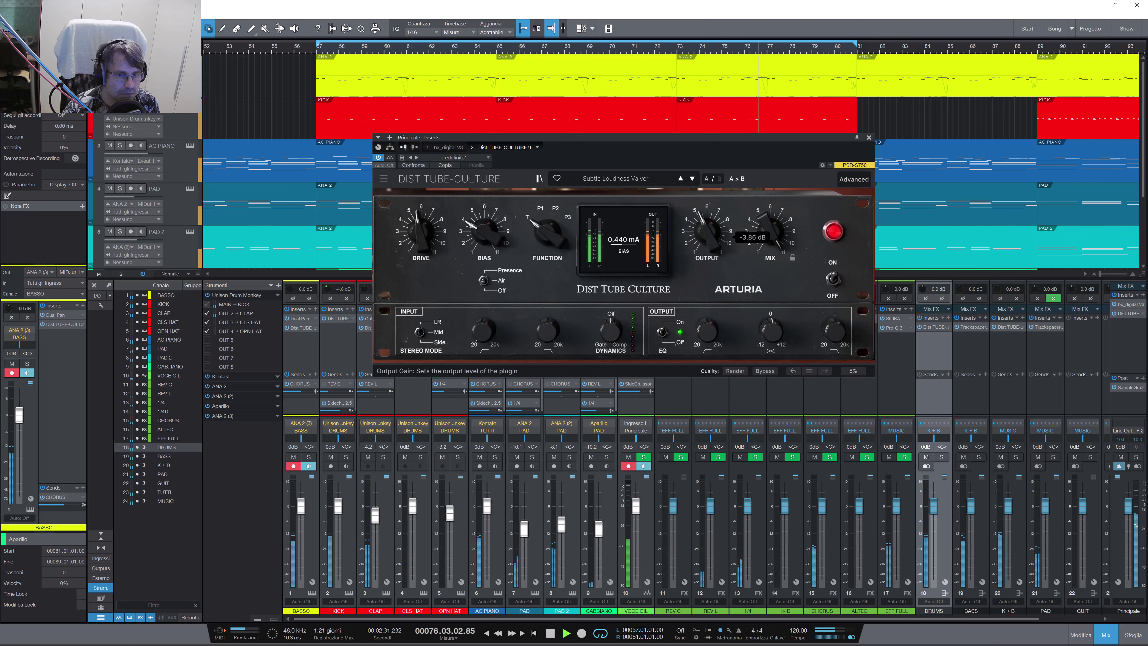
{"action": "left_click_drag", "start_coordinate": [421, 233], "coordinate": [421, 229]}
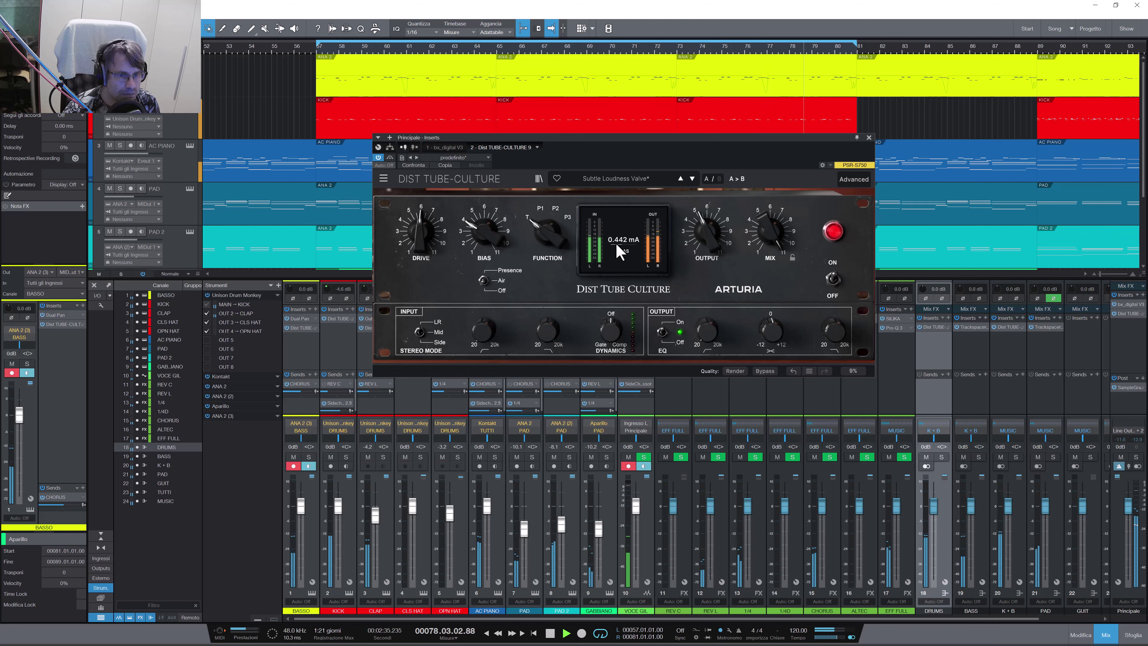
{"action": "left_click", "coordinate": [389, 157]}
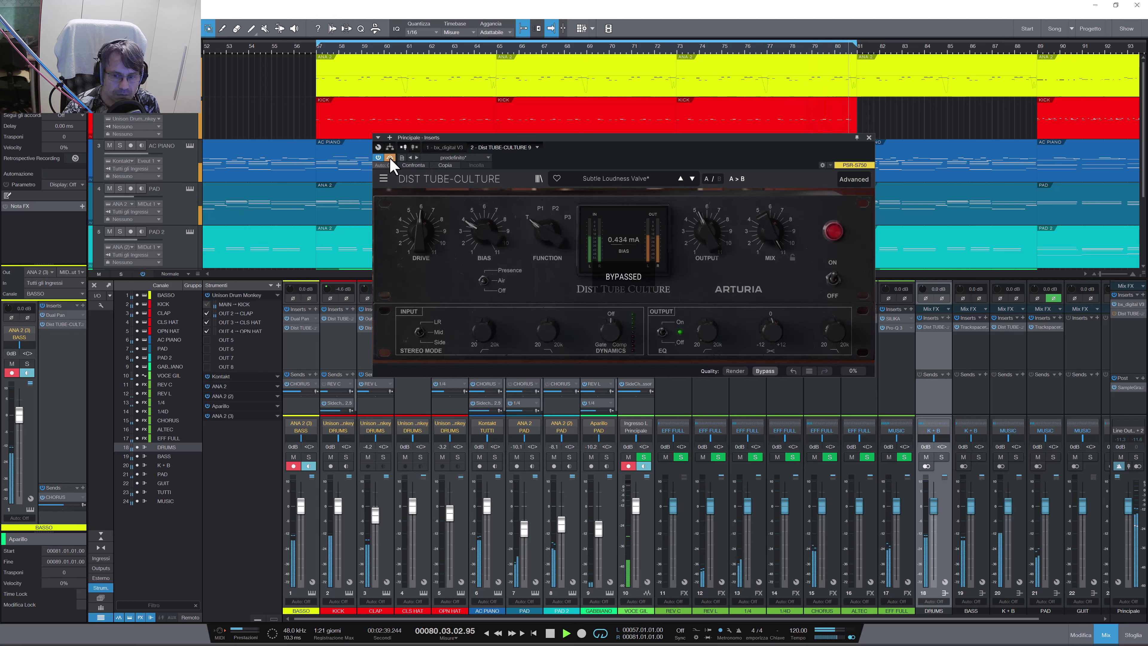
{"action": "left_click", "coordinate": [389, 157]}
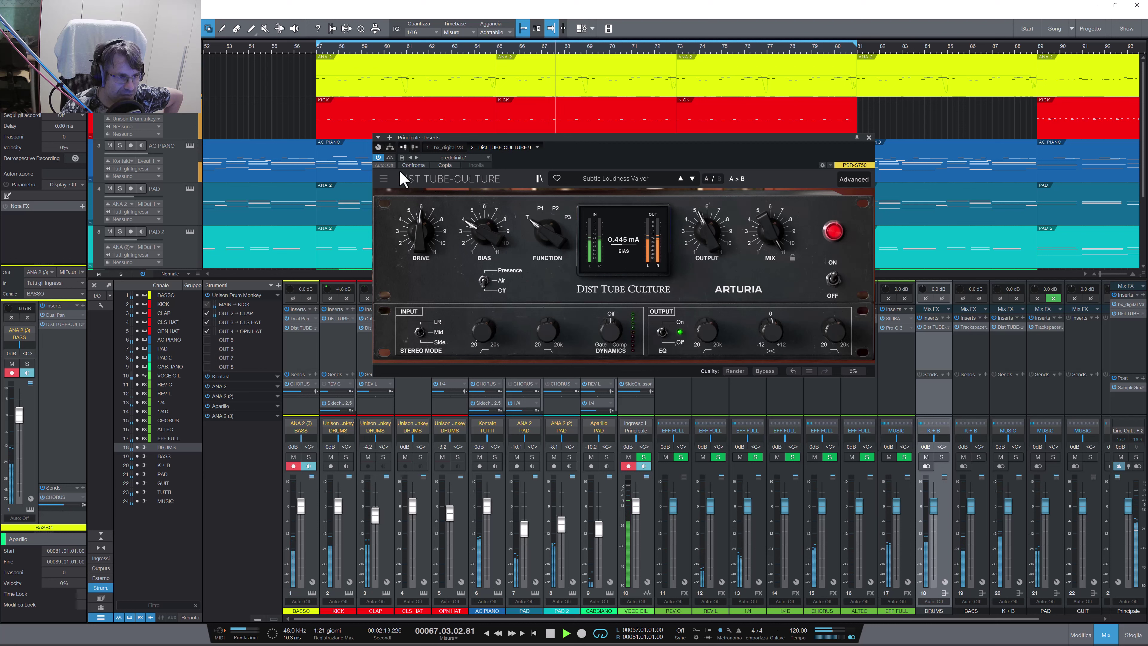
{"action": "left_click", "coordinate": [390, 157]}
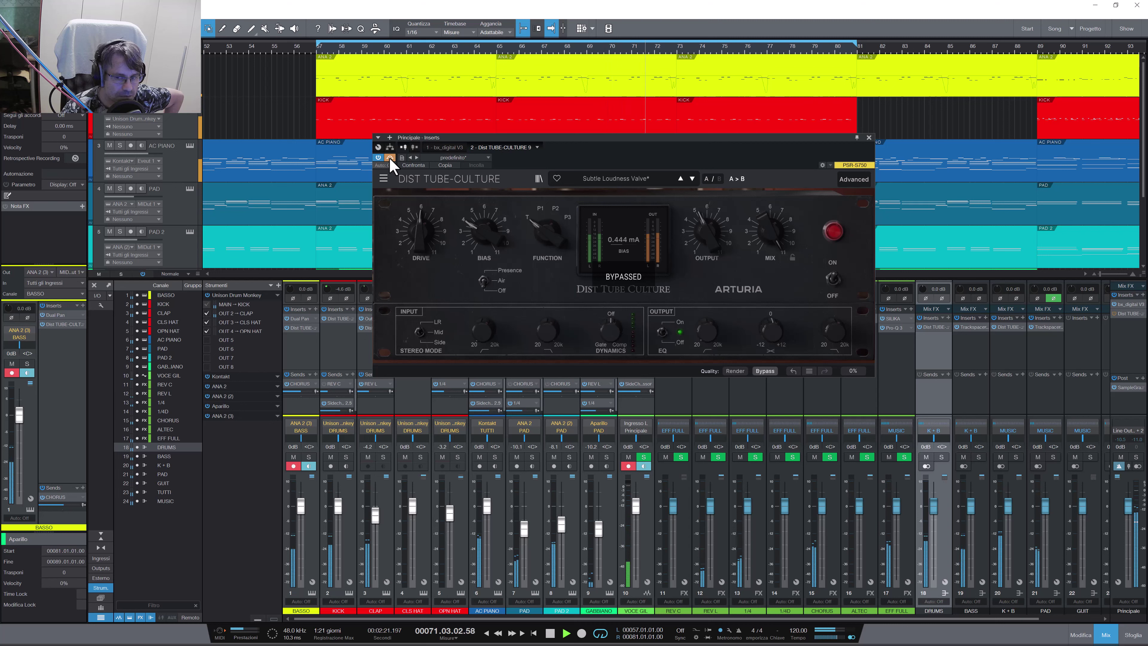
{"action": "left_click", "coordinate": [390, 157]}
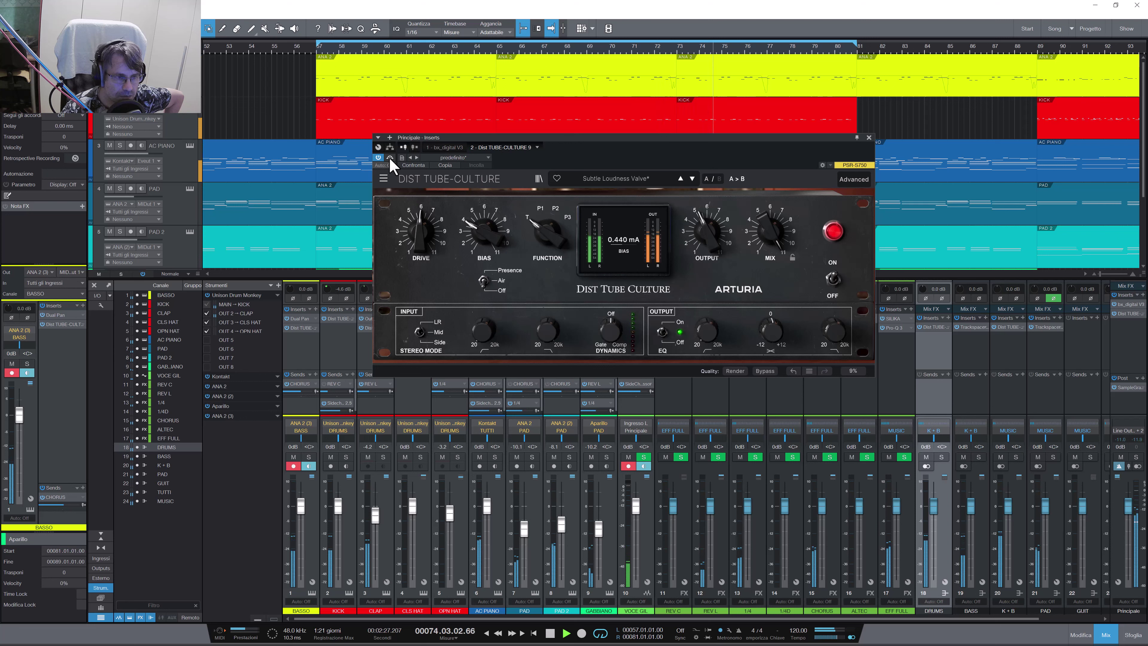
Step: Raise the Principale distortion's Drive further and its Bias to about 7, then compare against the bypassed sound
{"action": "mouse_move", "coordinate": [419, 243]}
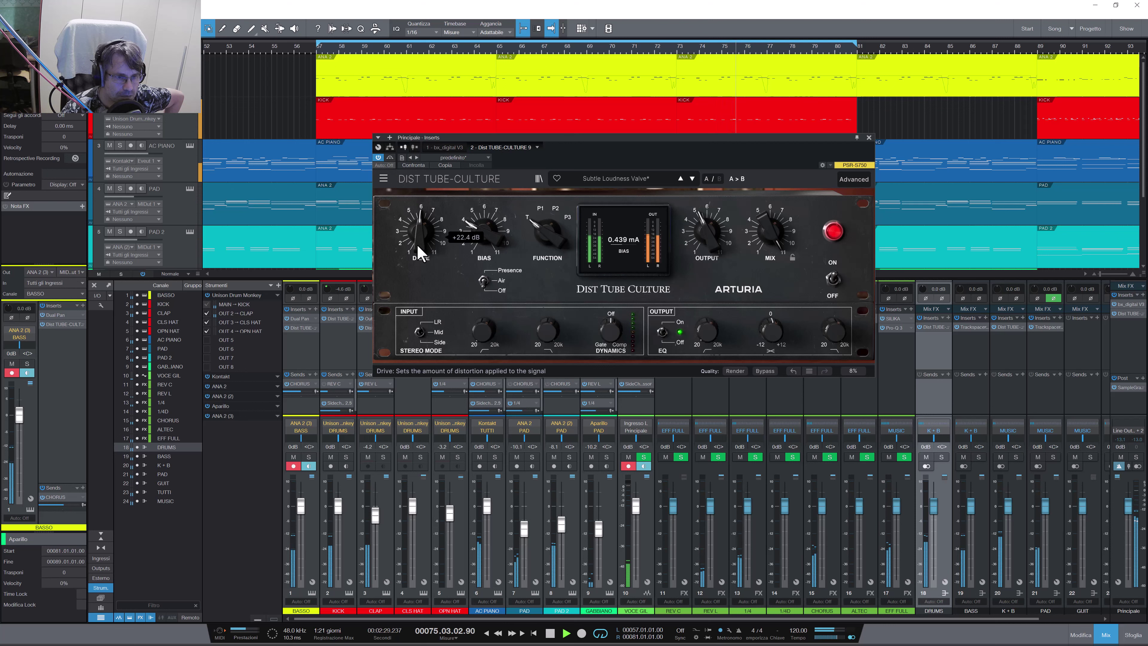
{"action": "left_click_drag", "start_coordinate": [416, 243], "coordinate": [416, 229]}
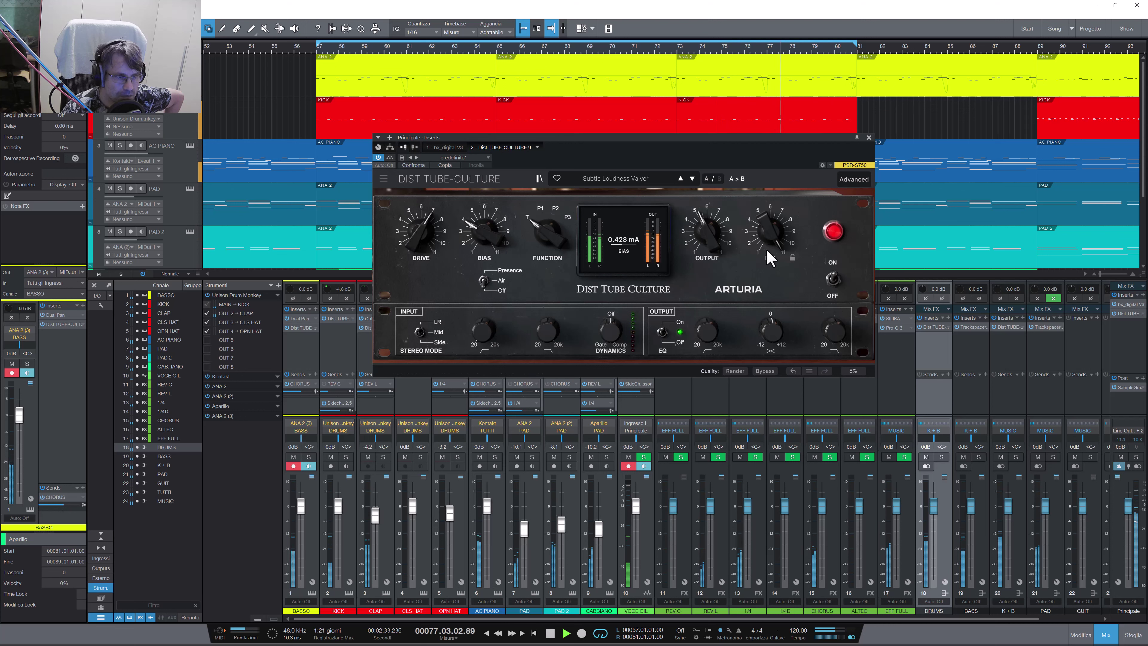
{"action": "mouse_move", "coordinate": [477, 232]}
{"action": "left_click_drag", "start_coordinate": [479, 238], "coordinate": [479, 215]}
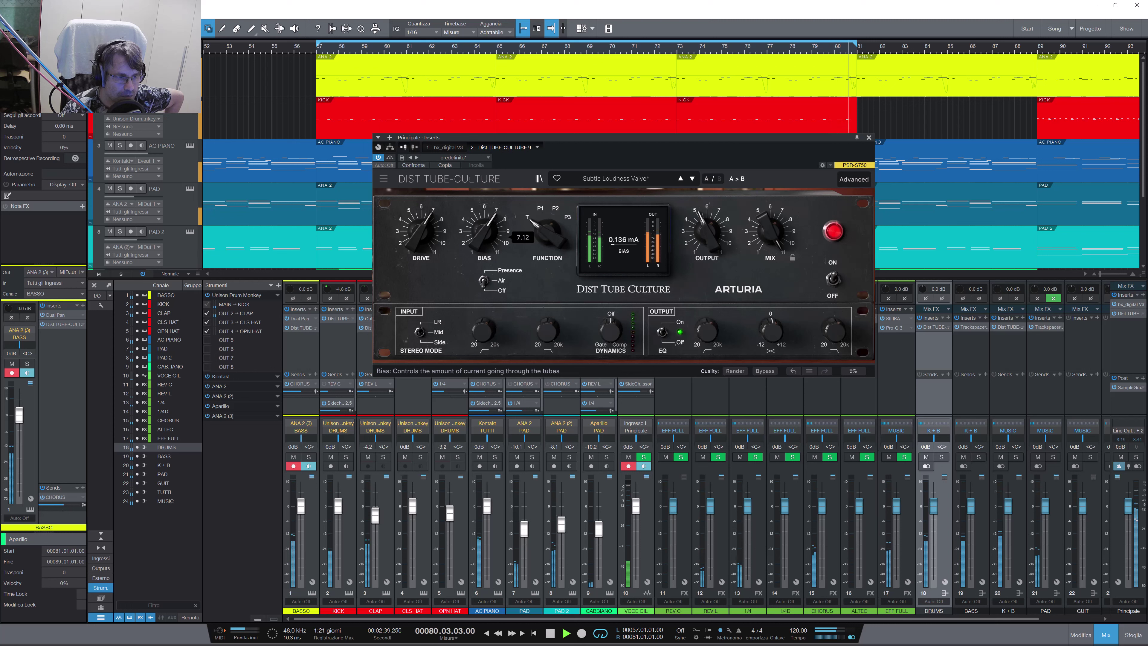
{"action": "left_click_drag", "start_coordinate": [479, 215], "coordinate": [479, 214]}
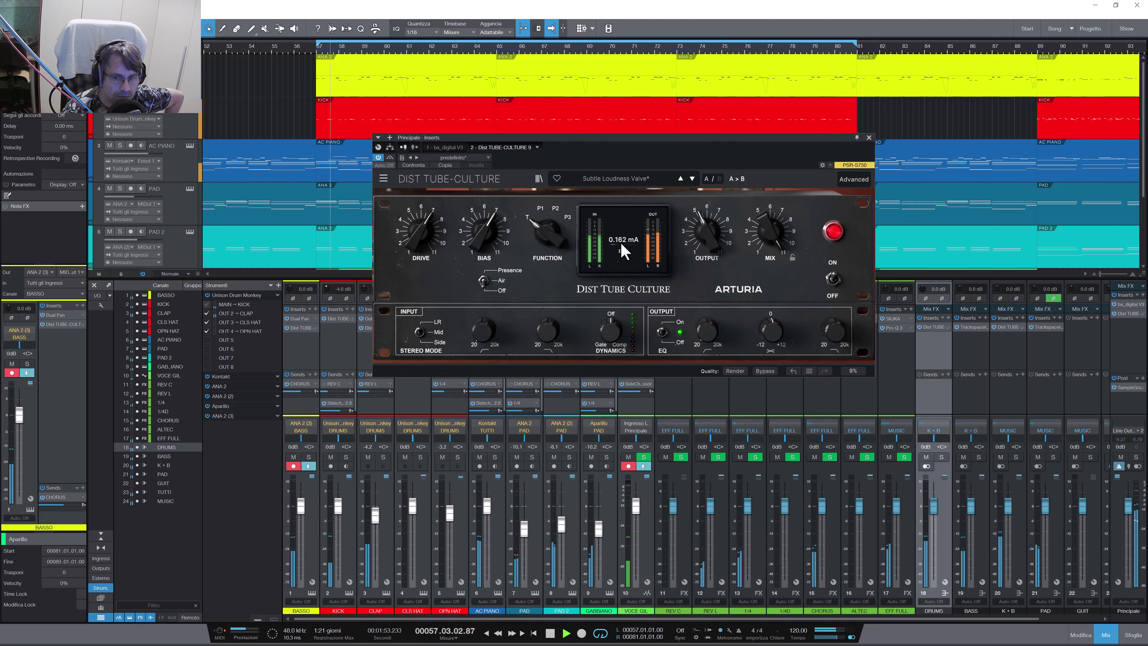
{"action": "left_click", "coordinate": [389, 157]}
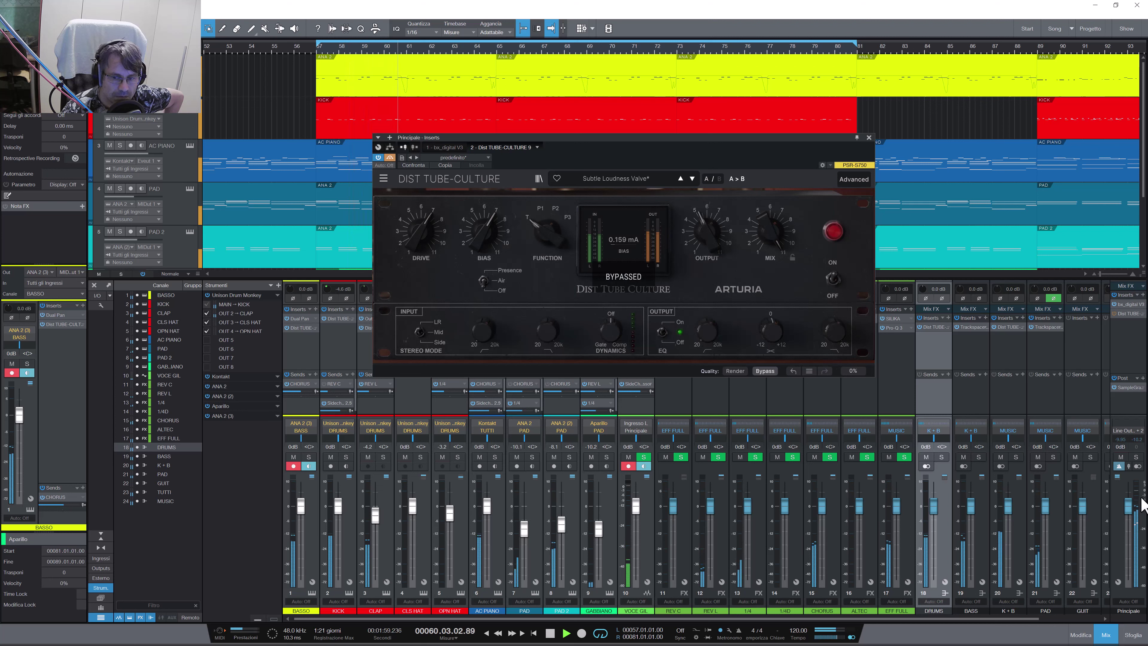
{"action": "left_click", "coordinate": [389, 157]}
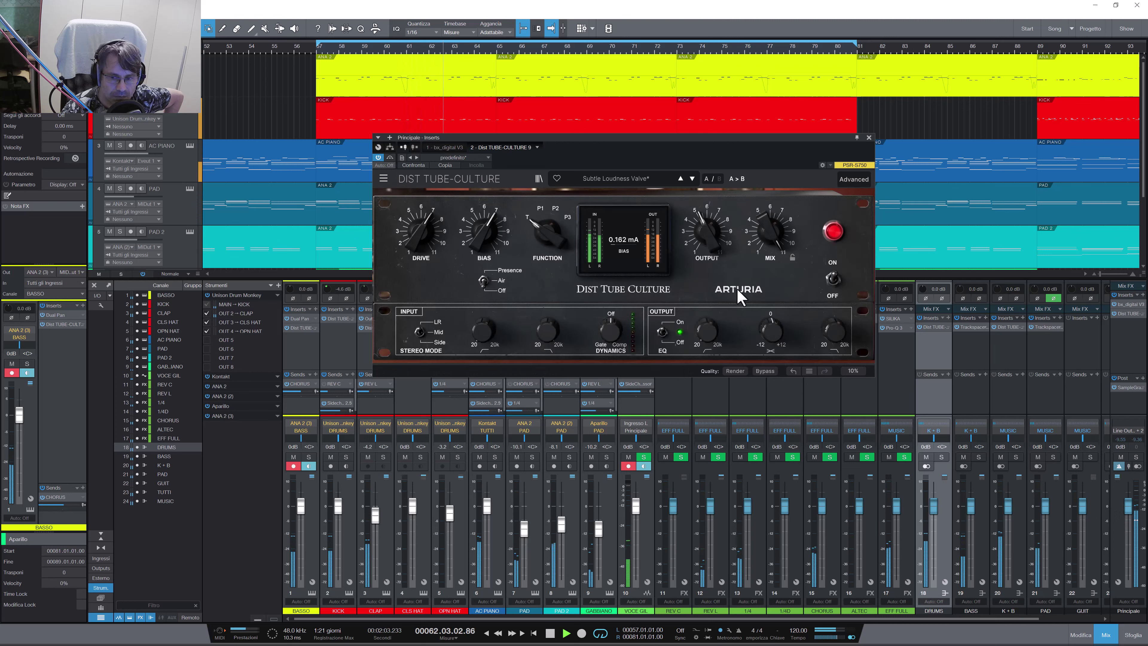
Step: Set the Principale distortion's Mix to 40 %, compare it with the bypassed sound and close the plug-in
{"action": "mouse_move", "coordinate": [711, 246]}
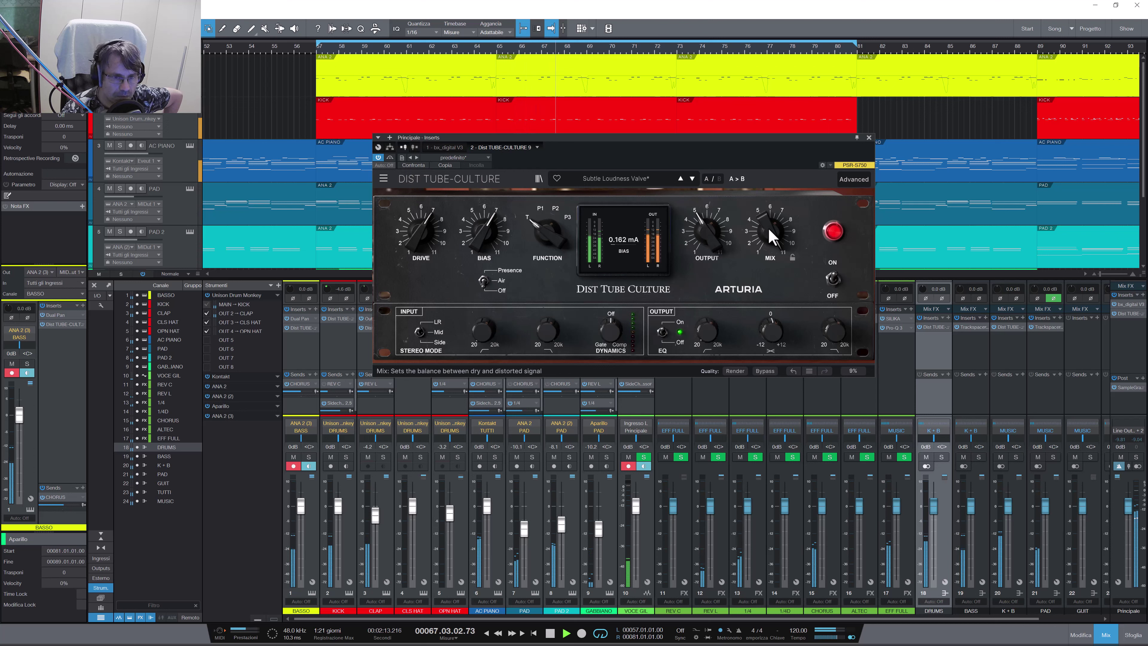
{"action": "left_click_drag", "start_coordinate": [767, 227], "coordinate": [768, 260]}
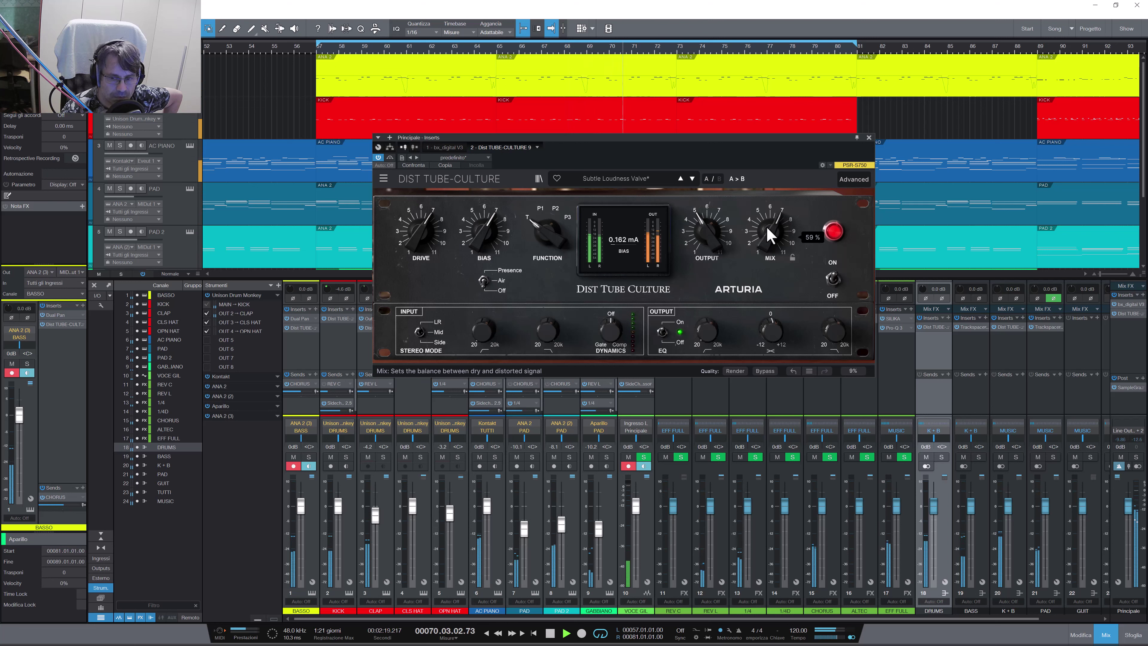
{"action": "left_click_drag", "start_coordinate": [766, 225], "coordinate": [766, 236]}
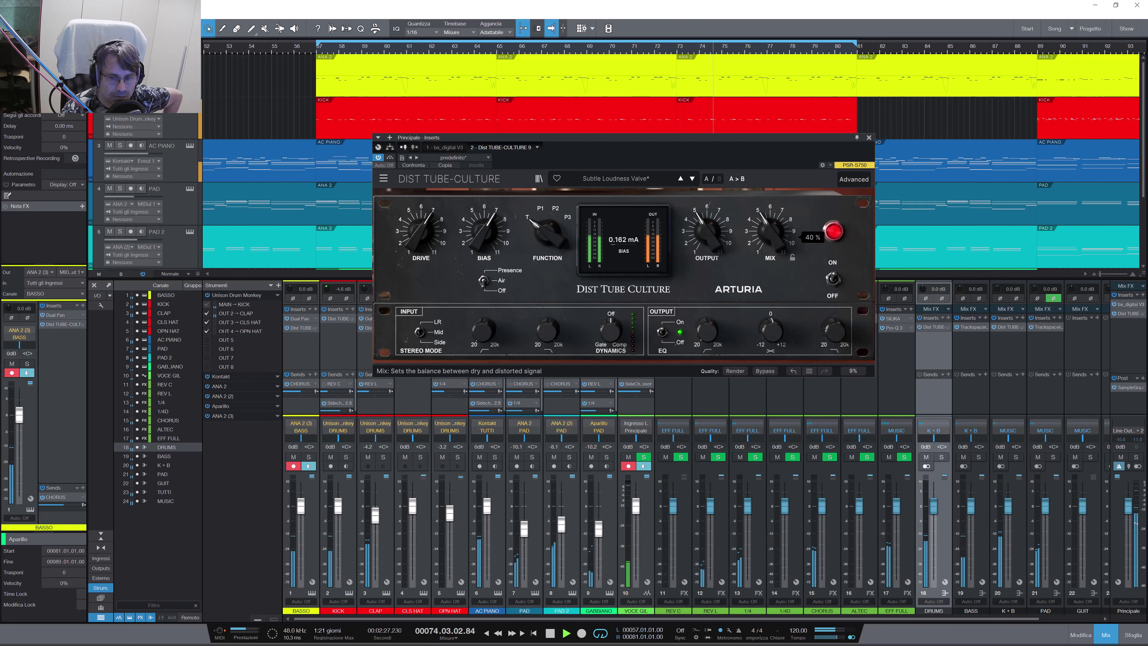
{"action": "left_click", "coordinate": [389, 157]}
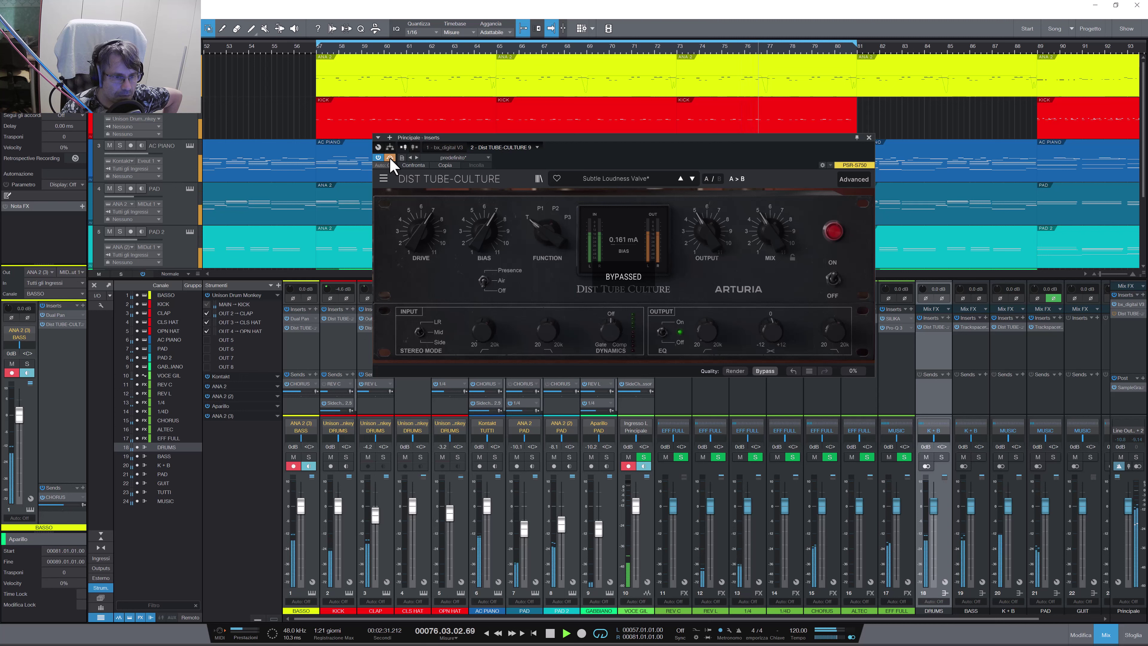
{"action": "left_click", "coordinate": [389, 156]}
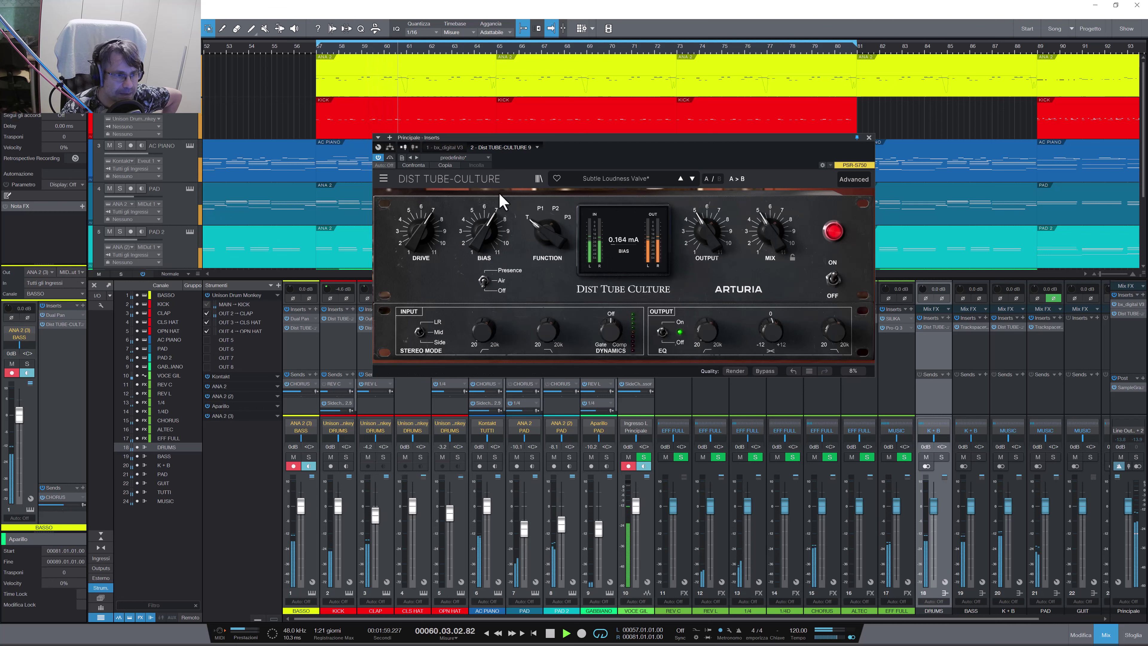
{"action": "left_click", "coordinate": [868, 138]}
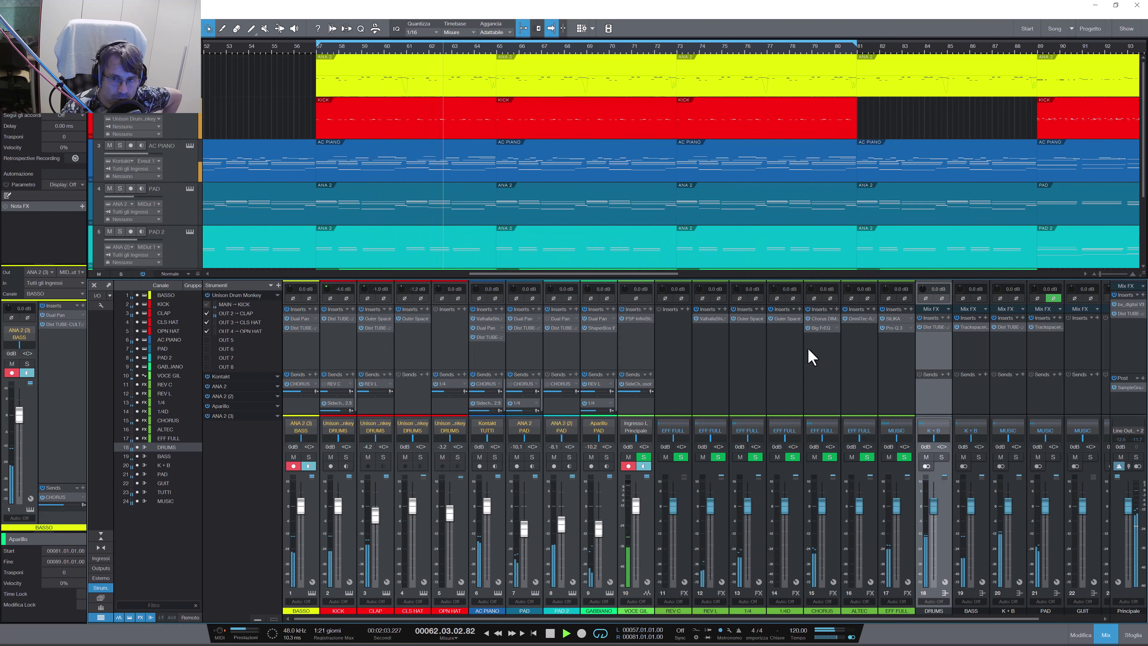
Step: Remove the TUBE-CULTURE distortion from the Principale output and insert Arturia Dist COLDFIRE in its place
{"action": "right_click", "coordinate": [1141, 315]}
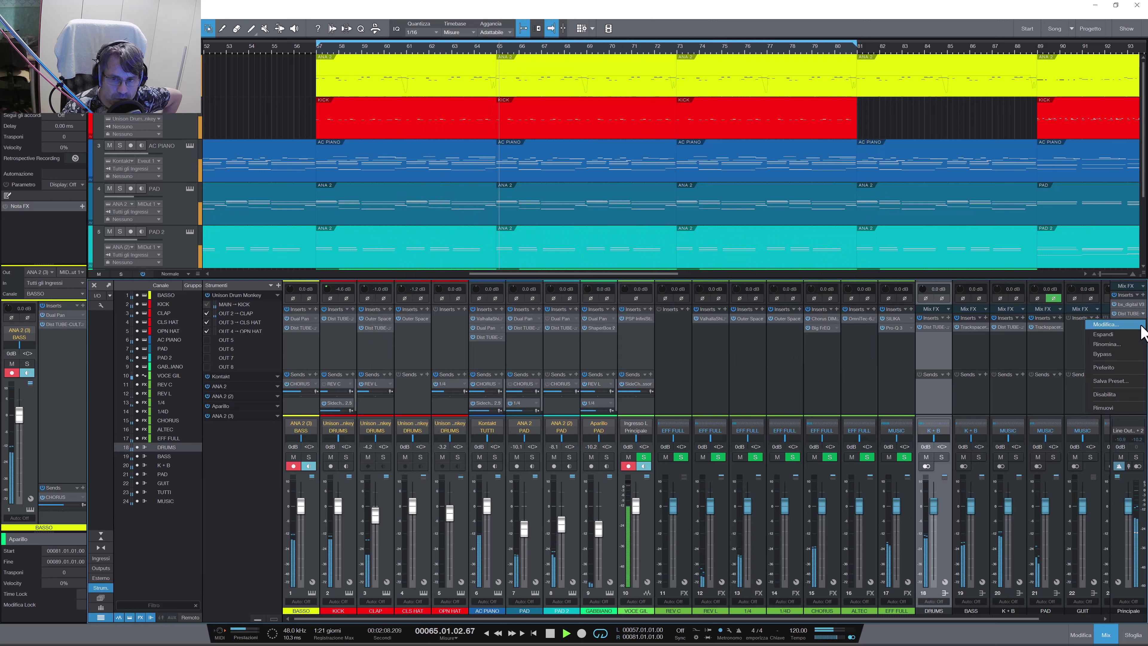
{"action": "left_click", "coordinate": [1112, 407]}
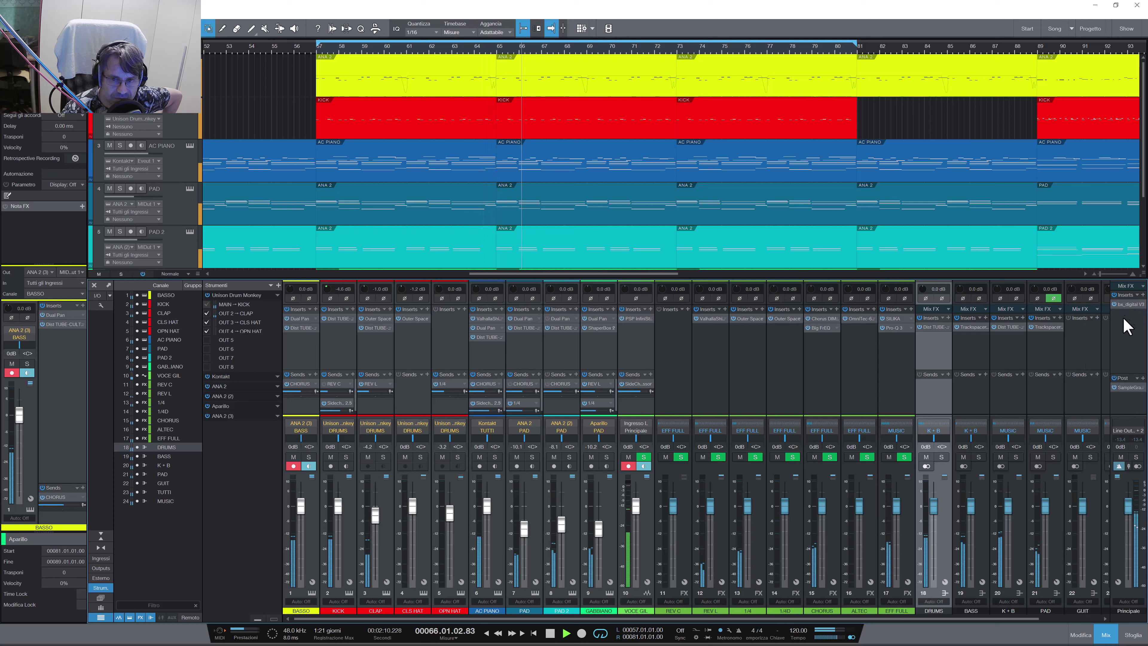
{"action": "left_click", "coordinate": [1142, 295]}
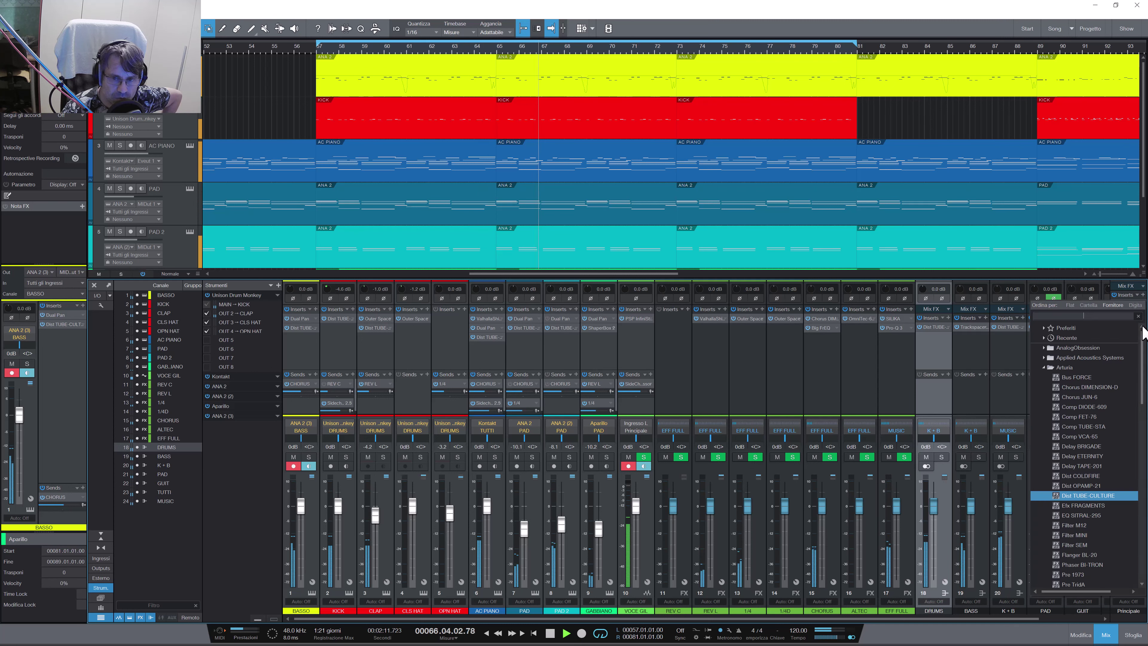
{"action": "left_click", "coordinate": [1089, 477]}
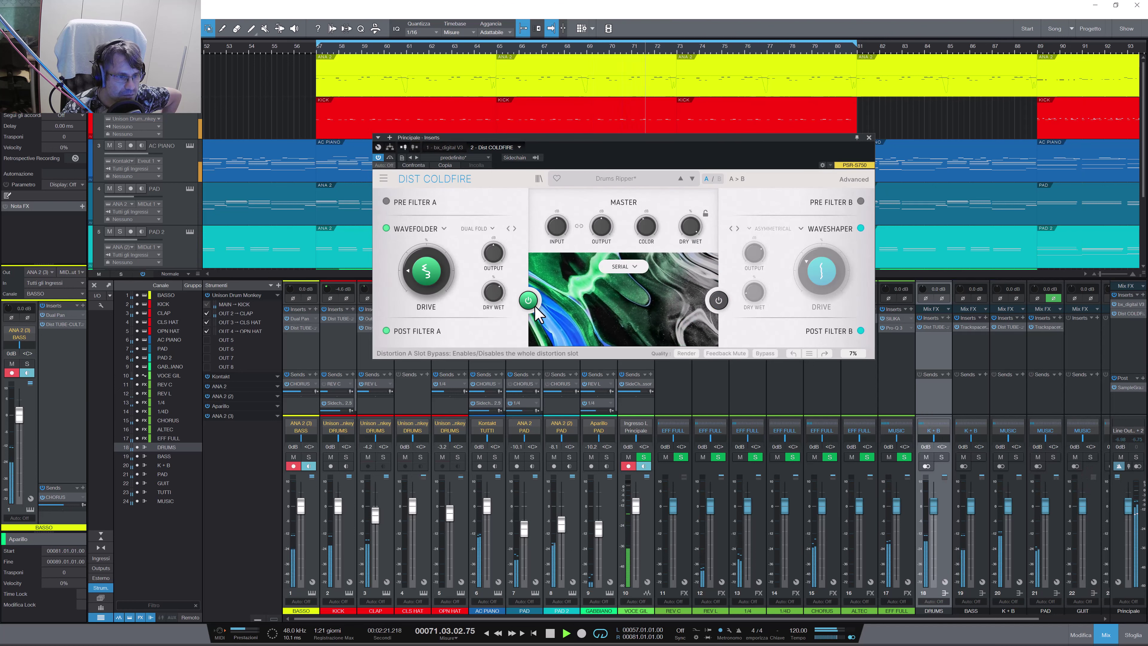
Step: Switch off COLDFIRE's distortion slot A, show the advanced controls and disable Post Filter A
{"action": "left_click", "coordinate": [528, 299]}
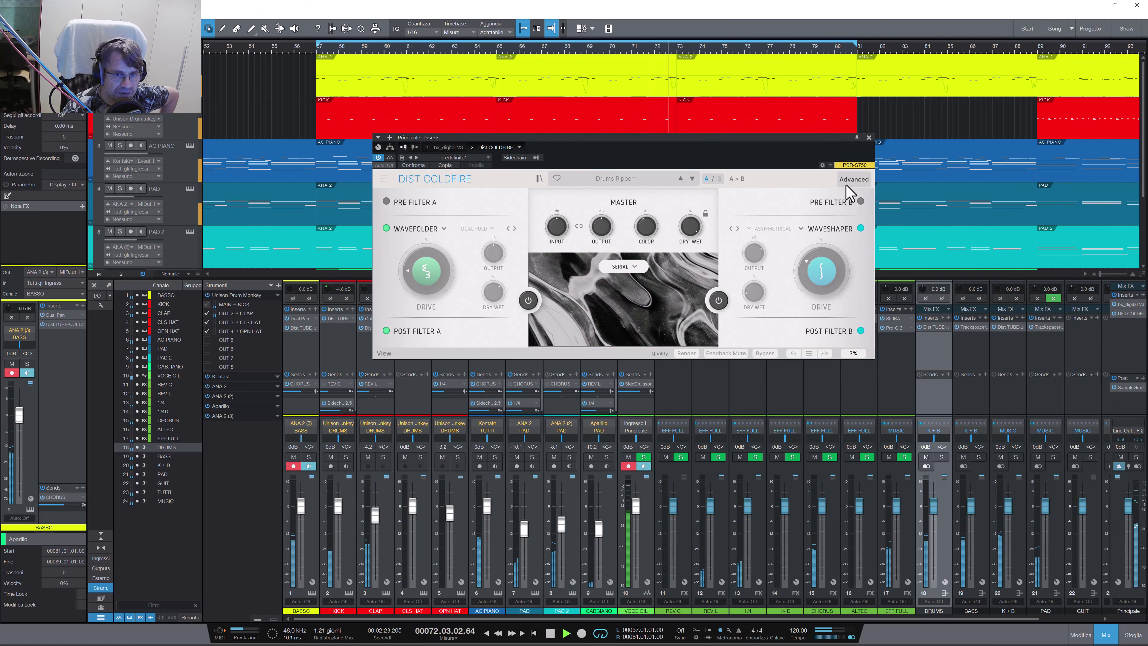
{"action": "left_click", "coordinate": [854, 179]}
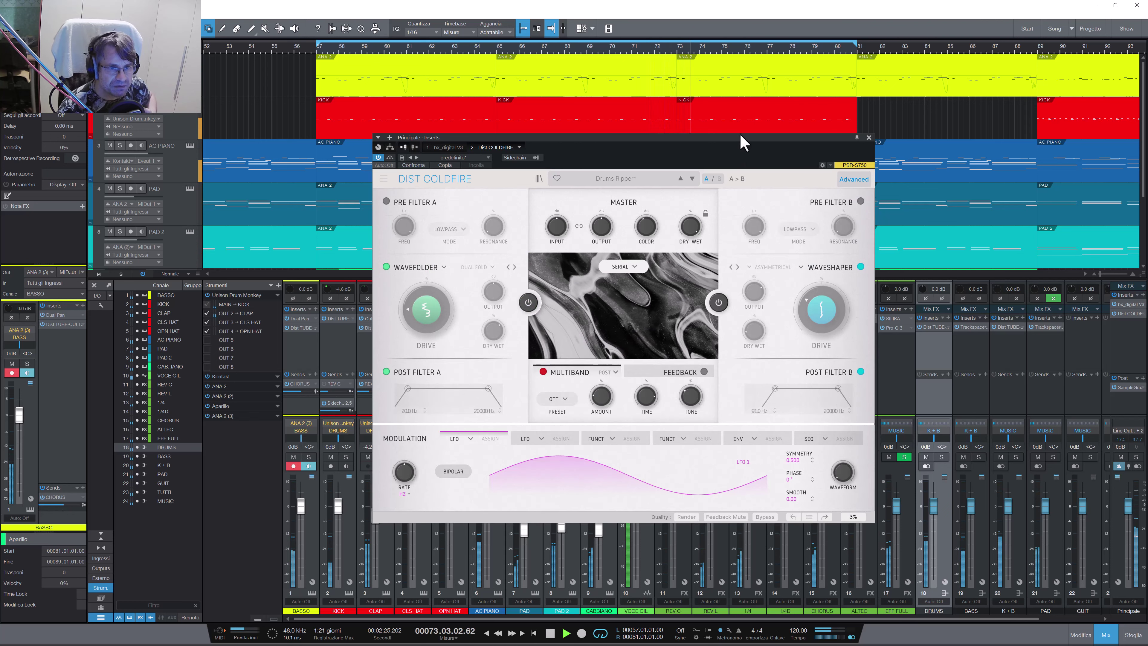
{"action": "left_click_drag", "start_coordinate": [740, 138], "coordinate": [736, 113]}
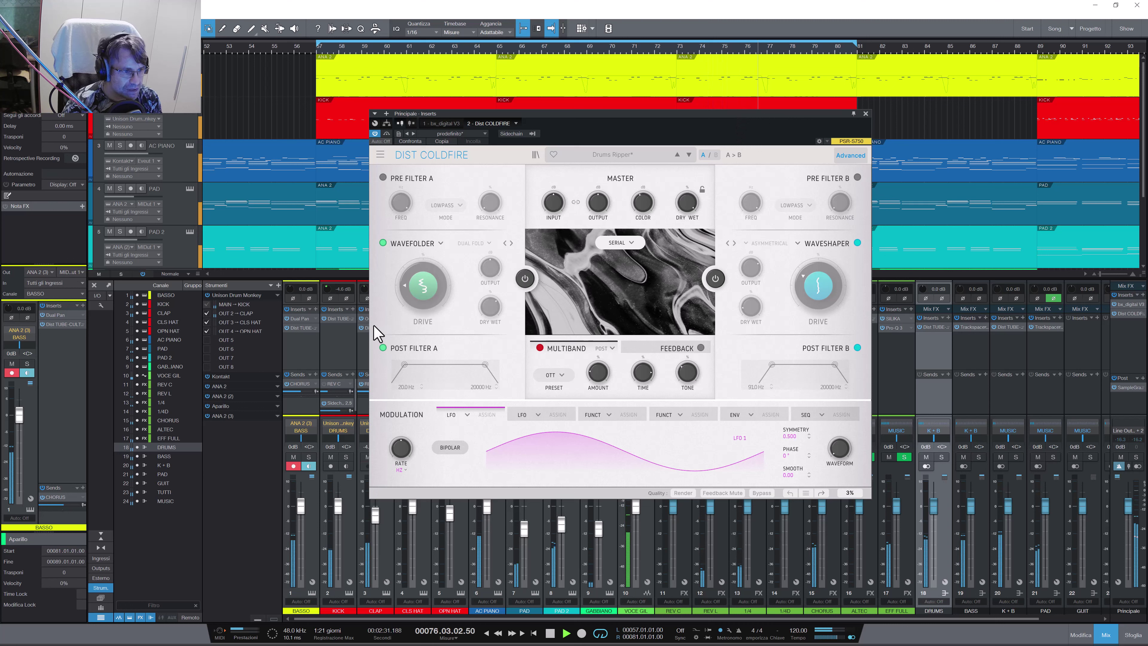
{"action": "left_click", "coordinate": [383, 348]}
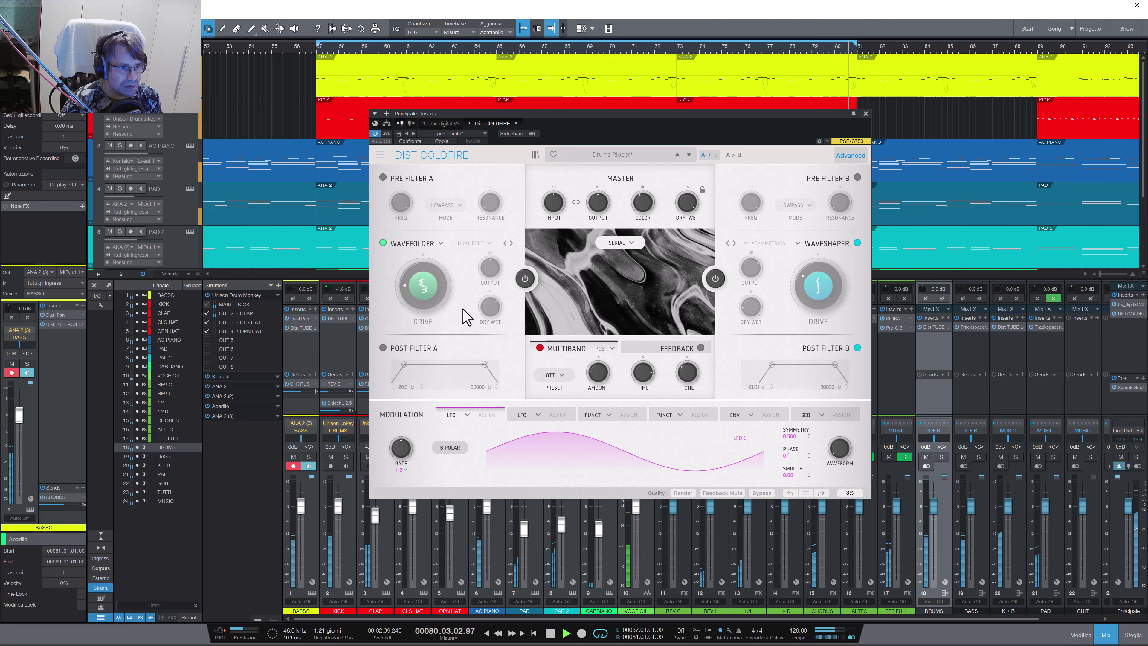
Step: Enable distortion slot A, change its type from Wavefolder to Transformer and raise its Drive to 100 %
{"action": "left_click", "coordinate": [428, 292]}
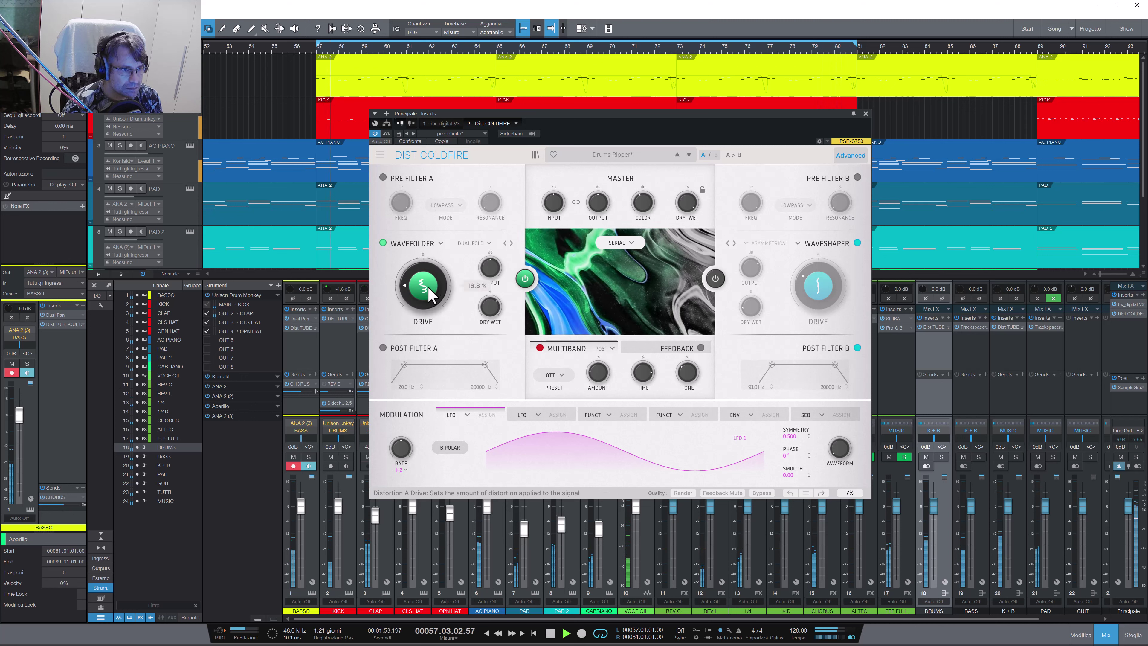
{"action": "left_click", "coordinate": [416, 245]}
{"action": "left_click", "coordinate": [484, 320]}
{"action": "left_click_drag", "start_coordinate": [423, 285], "coordinate": [423, 221]}
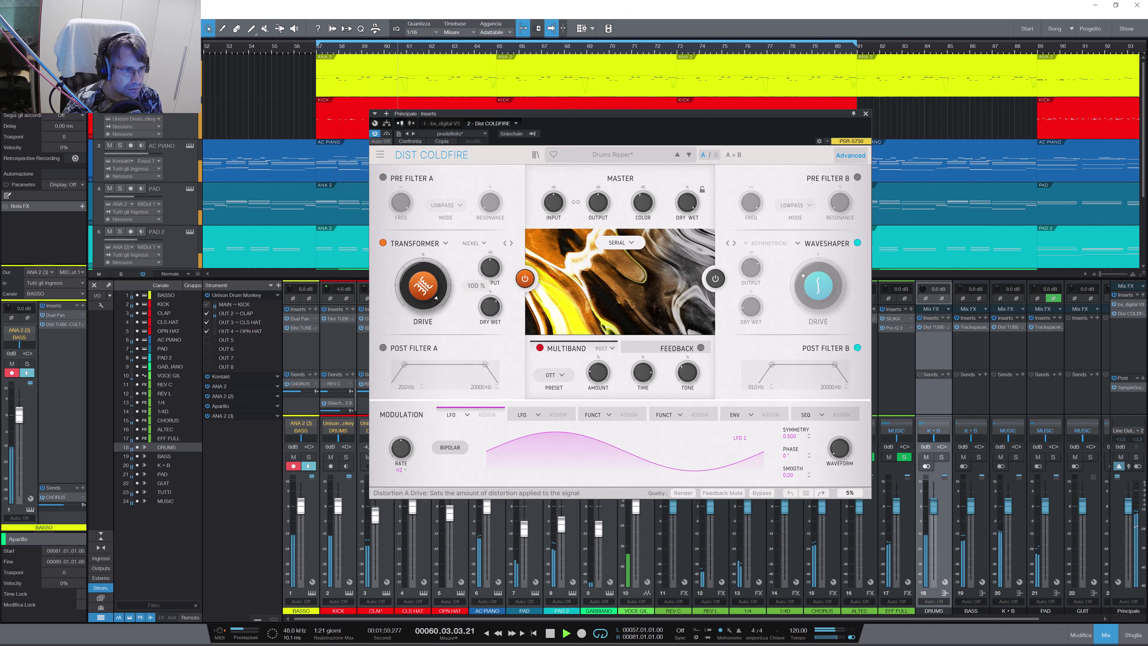
Step: Set the Transformer's type to Iron, adjust its Drive and Dry/Wet, and compare with the bypassed sound
{"action": "left_click", "coordinate": [472, 243]}
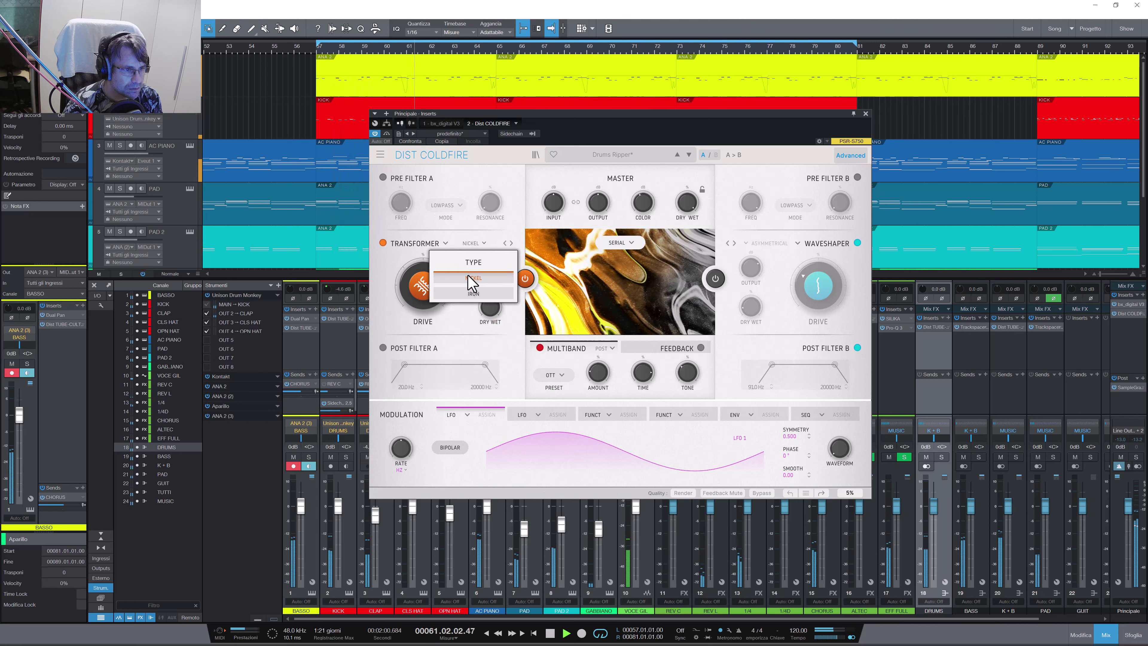
{"action": "left_click", "coordinate": [469, 297]}
{"action": "left_click_drag", "start_coordinate": [422, 284], "coordinate": [422, 308]}
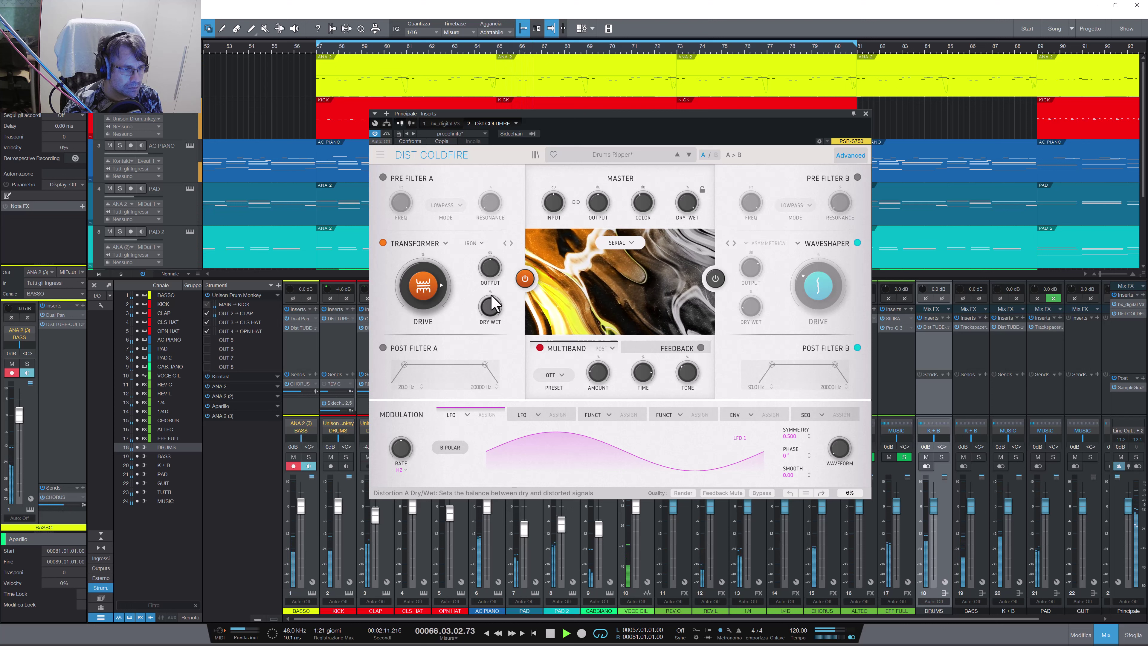
{"action": "left_click_drag", "start_coordinate": [496, 312], "coordinate": [496, 317]}
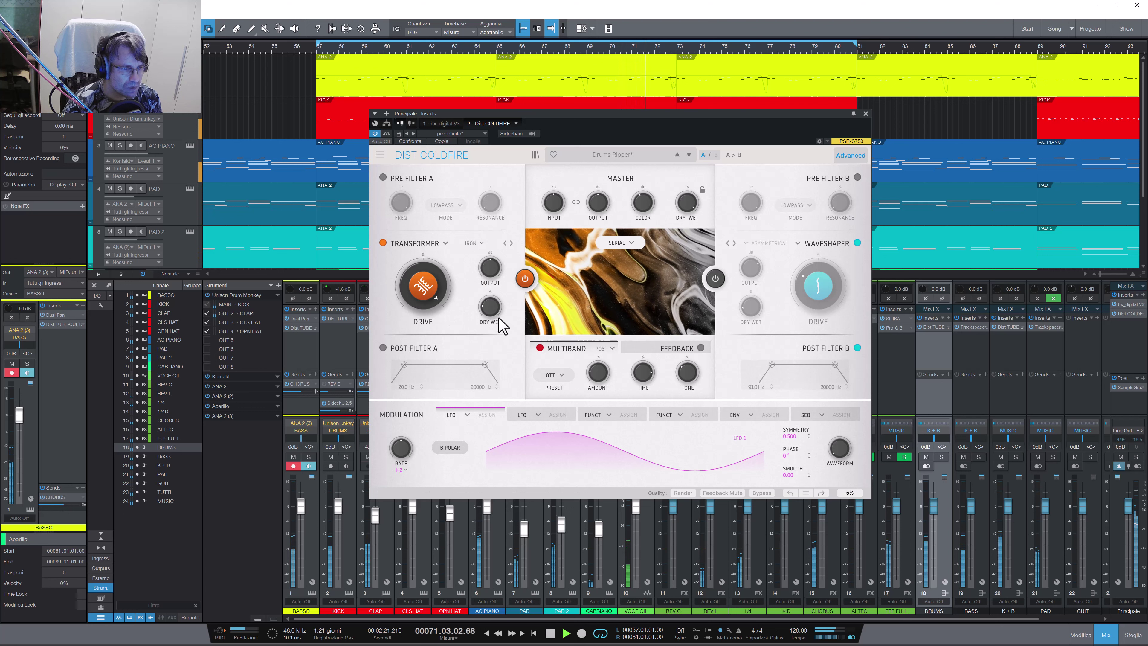
{"action": "mouse_move", "coordinate": [425, 289]}
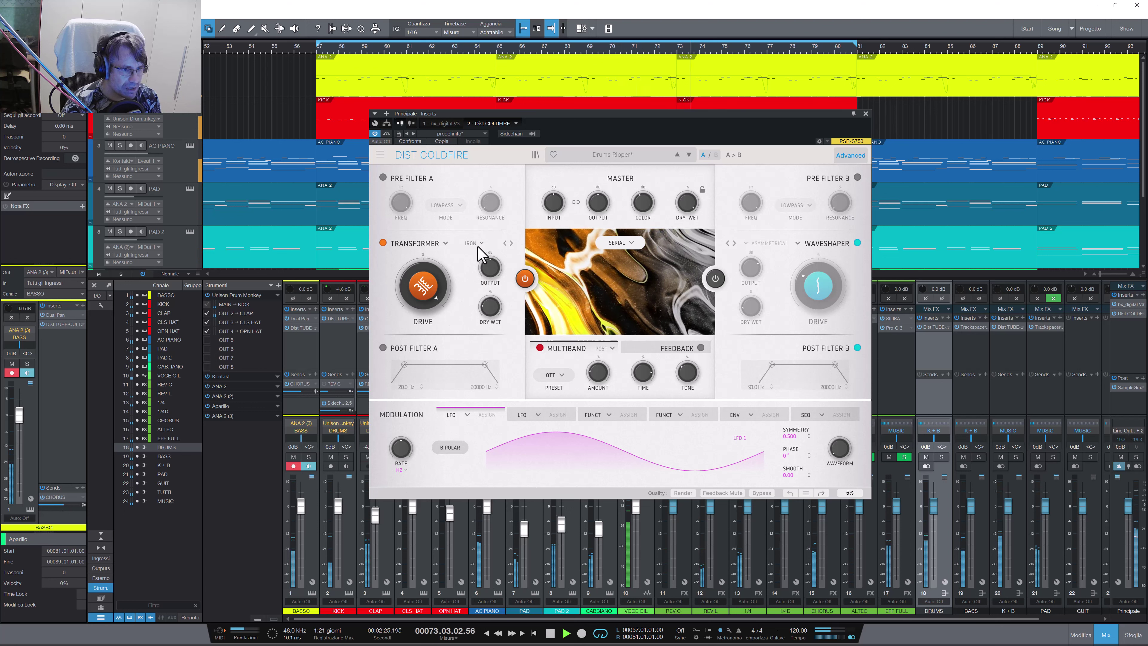
{"action": "mouse_move", "coordinate": [491, 309]}
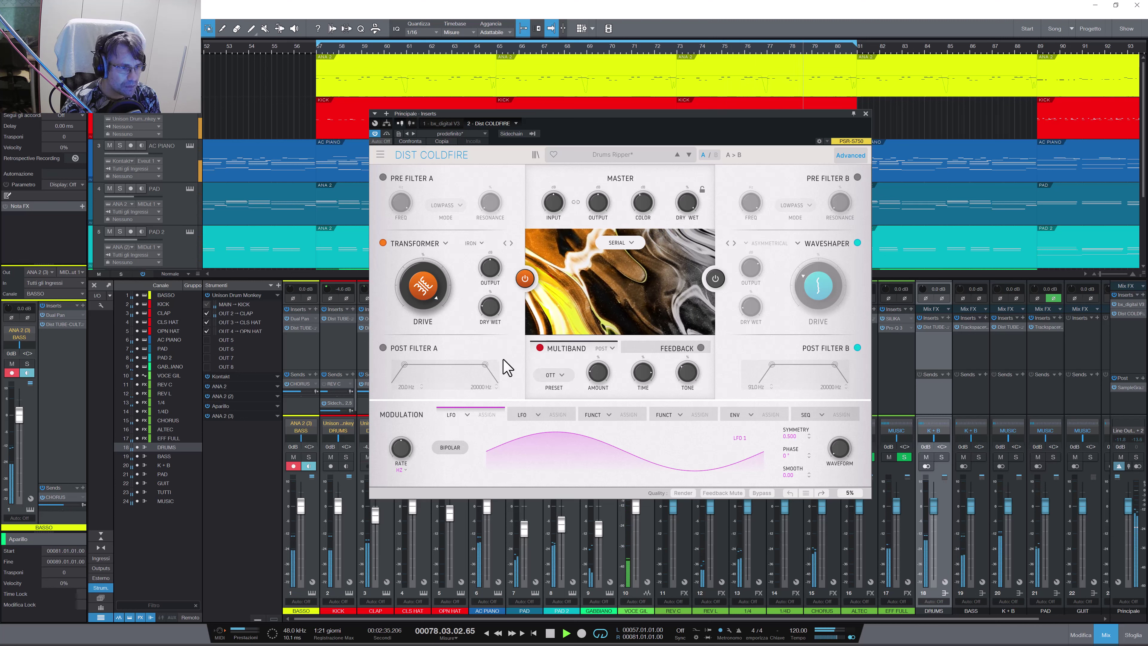
{"action": "left_click", "coordinate": [386, 134]}
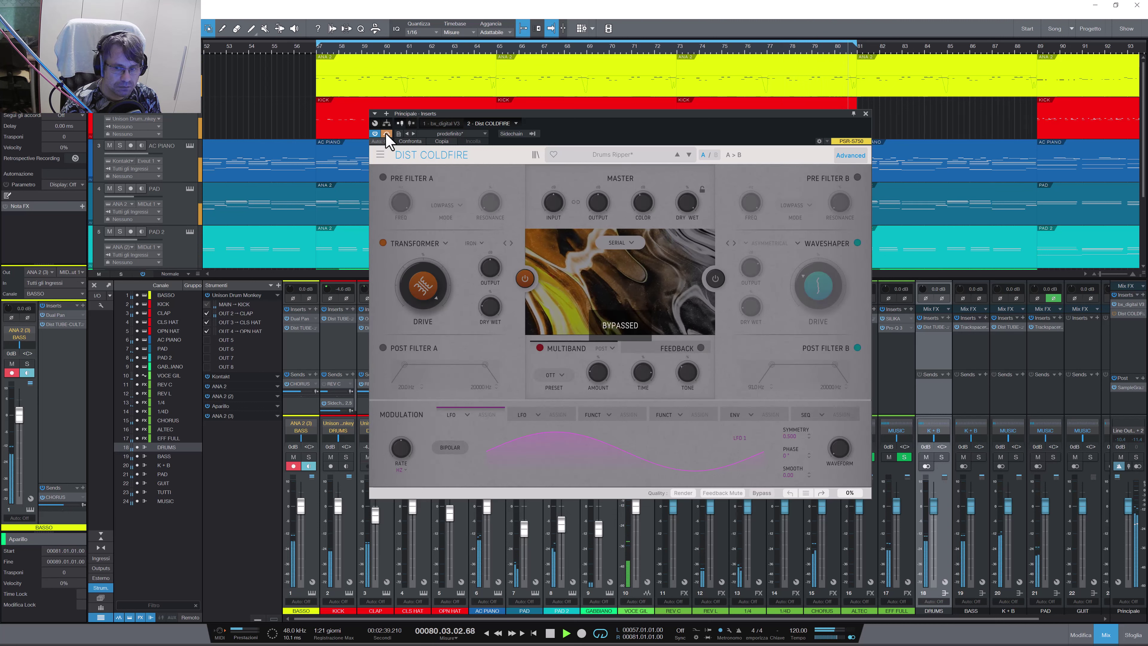
{"action": "left_click", "coordinate": [386, 134]}
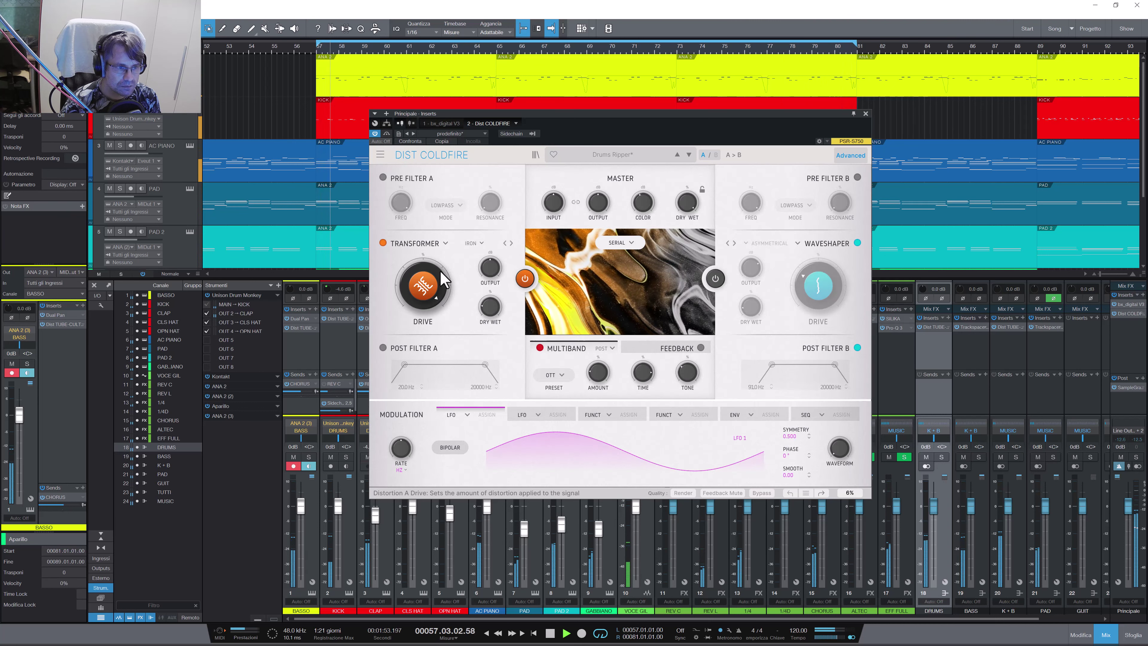
Step: Enable distortion slot B as Tube, set its Drive to 32 % and adjust its Dry/Wet
{"action": "left_click", "coordinate": [715, 278]}
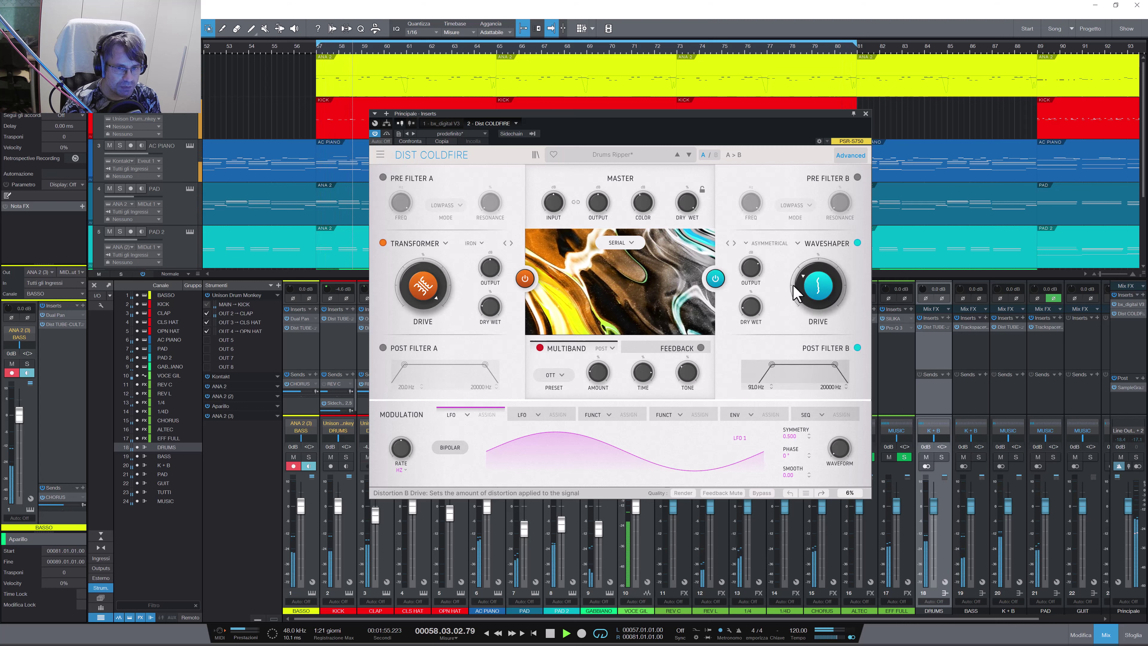
{"action": "left_click", "coordinate": [825, 244]}
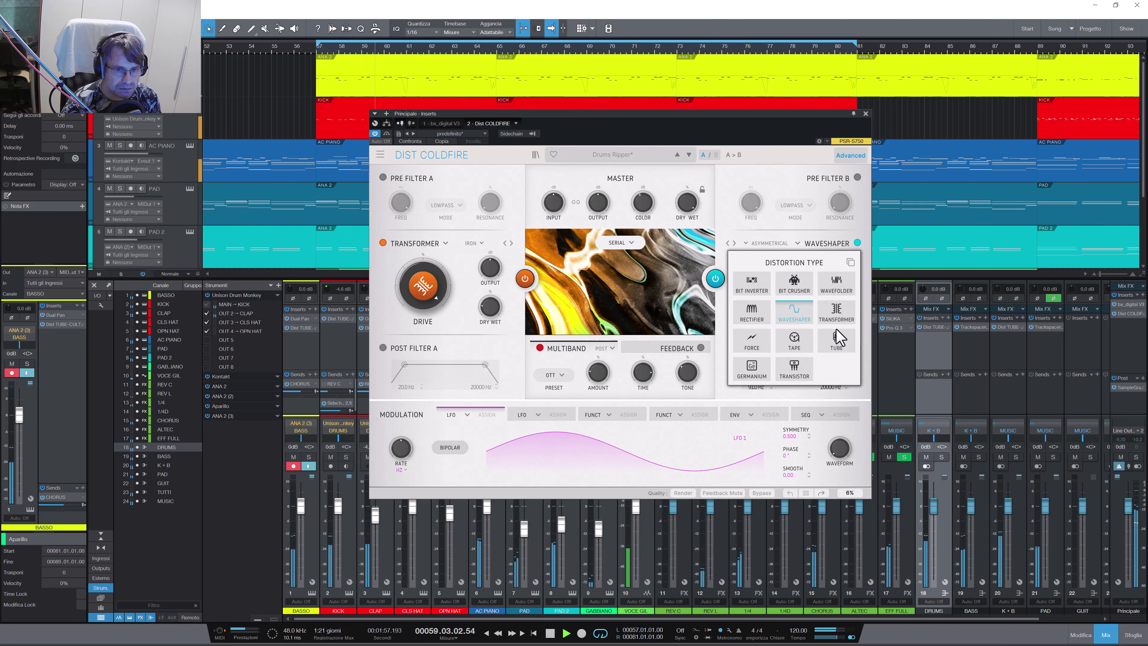
{"action": "left_click", "coordinate": [836, 343]}
{"action": "mouse_move", "coordinate": [797, 292]}
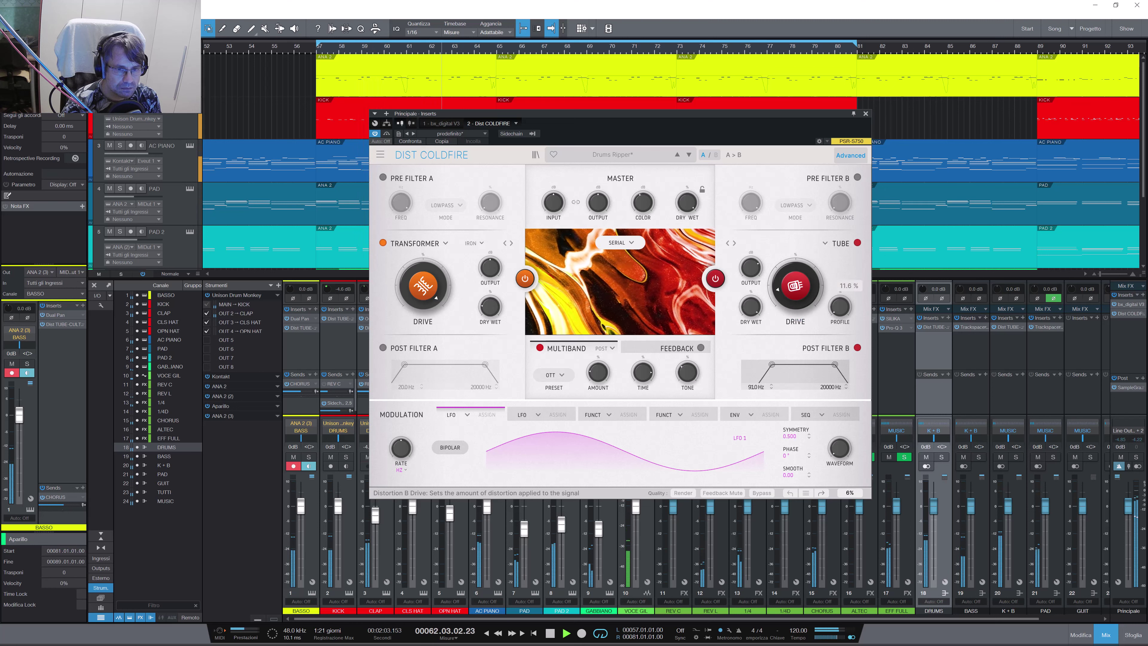
{"action": "left_click_drag", "start_coordinate": [796, 286], "coordinate": [795, 253]}
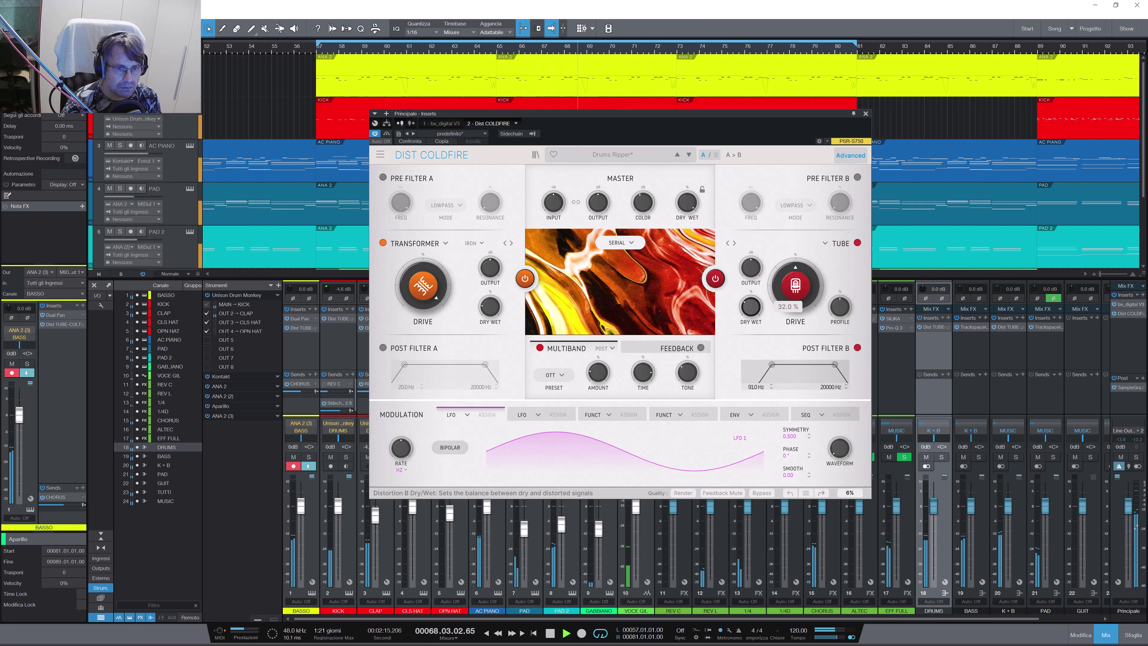
{"action": "left_click_drag", "start_coordinate": [750, 307], "coordinate": [750, 309]}
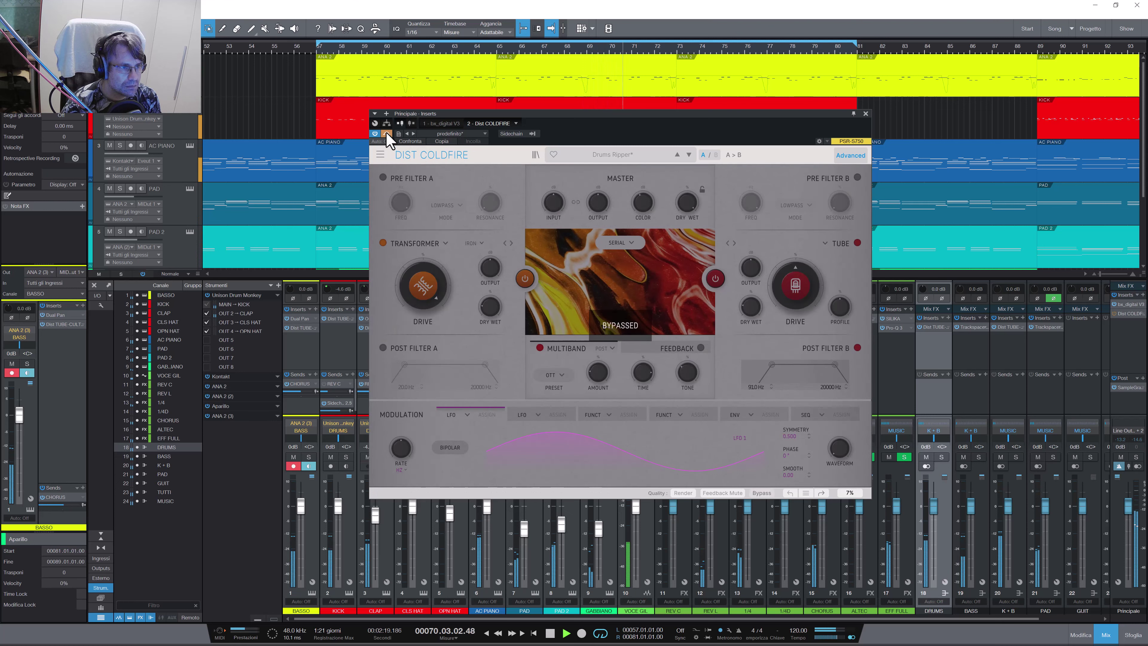
Step: Compare COLDFIRE with the bypassed sound, set its master Output to 2.69 dB and compare again
{"action": "left_click", "coordinate": [386, 134]}
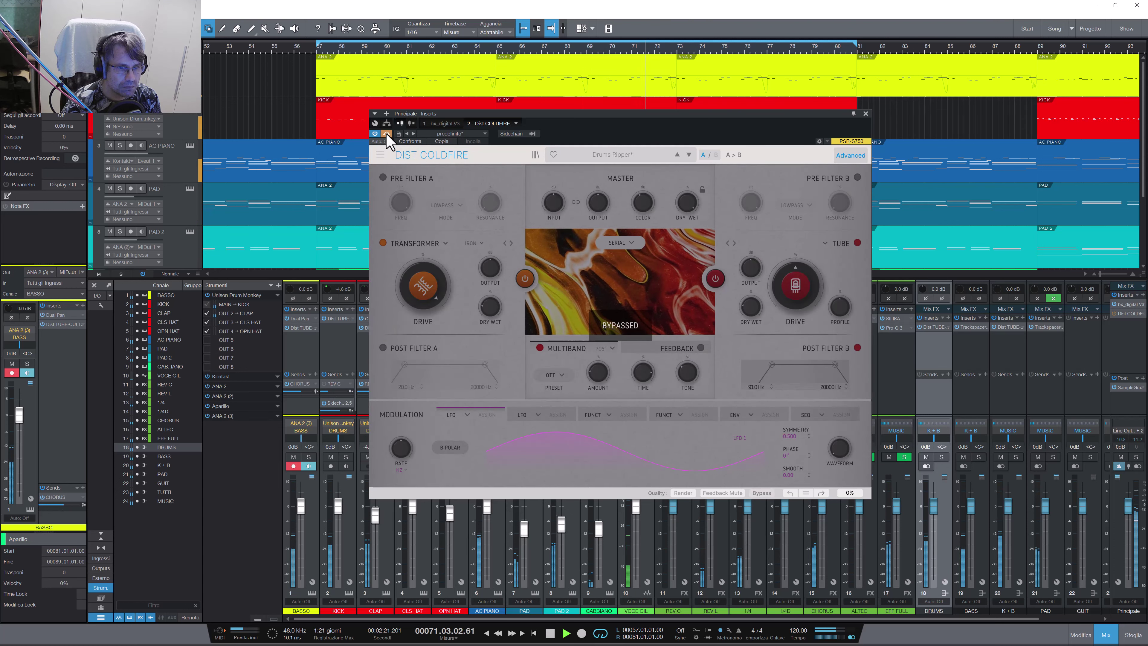
{"action": "left_click", "coordinate": [387, 134]}
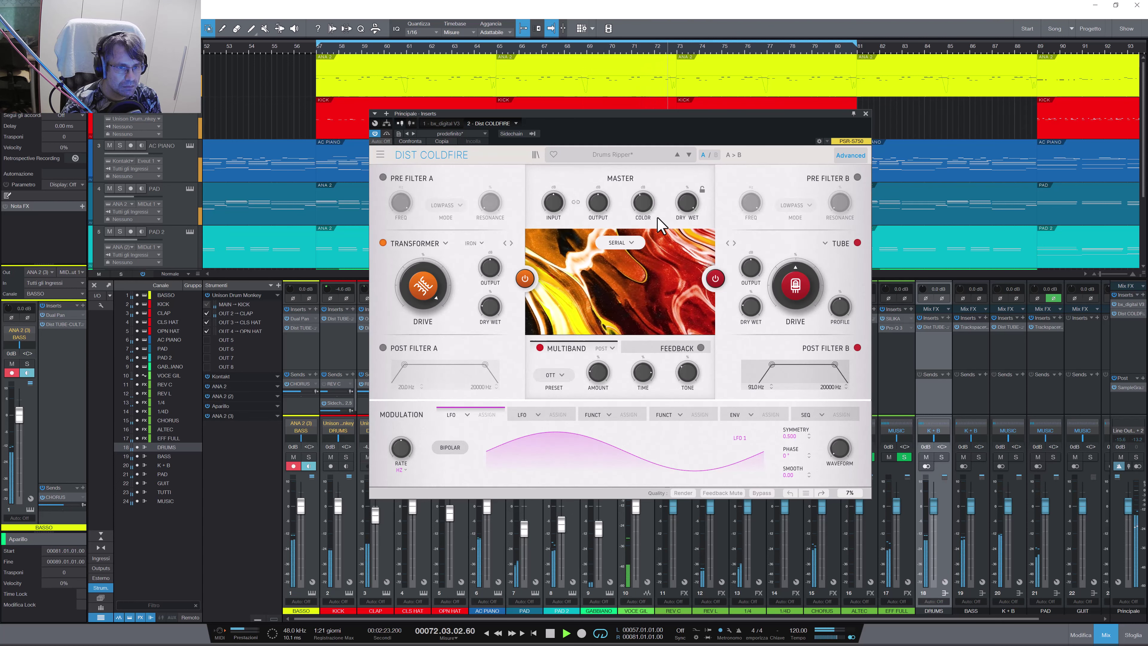
{"action": "mouse_move", "coordinate": [643, 205]}
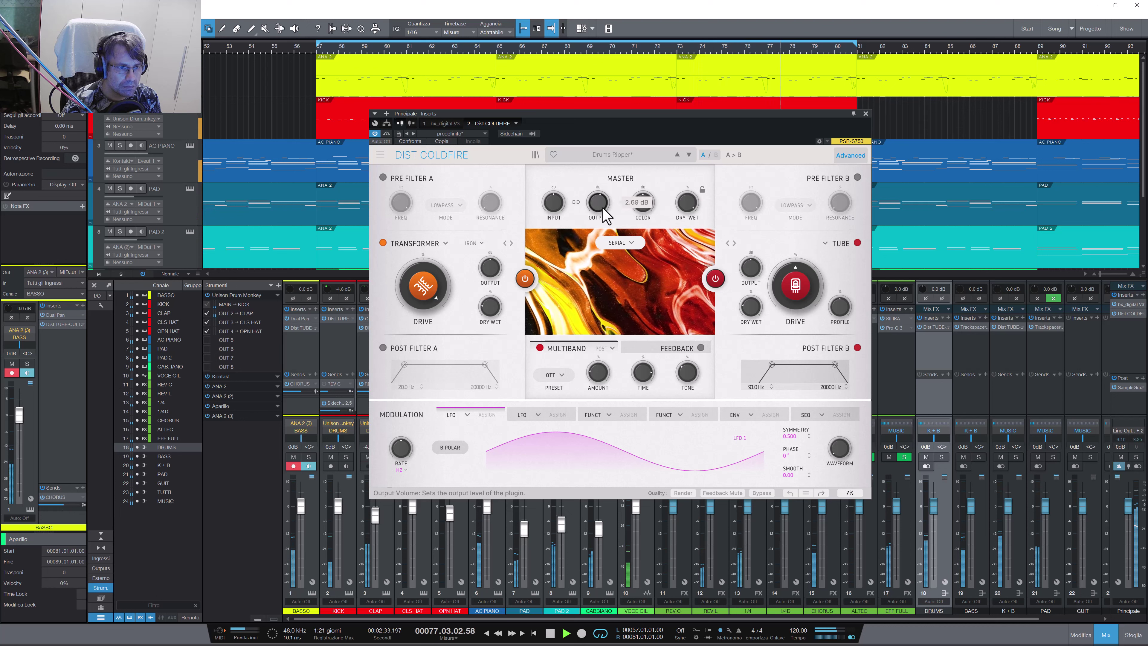
{"action": "left_click", "coordinate": [386, 134]}
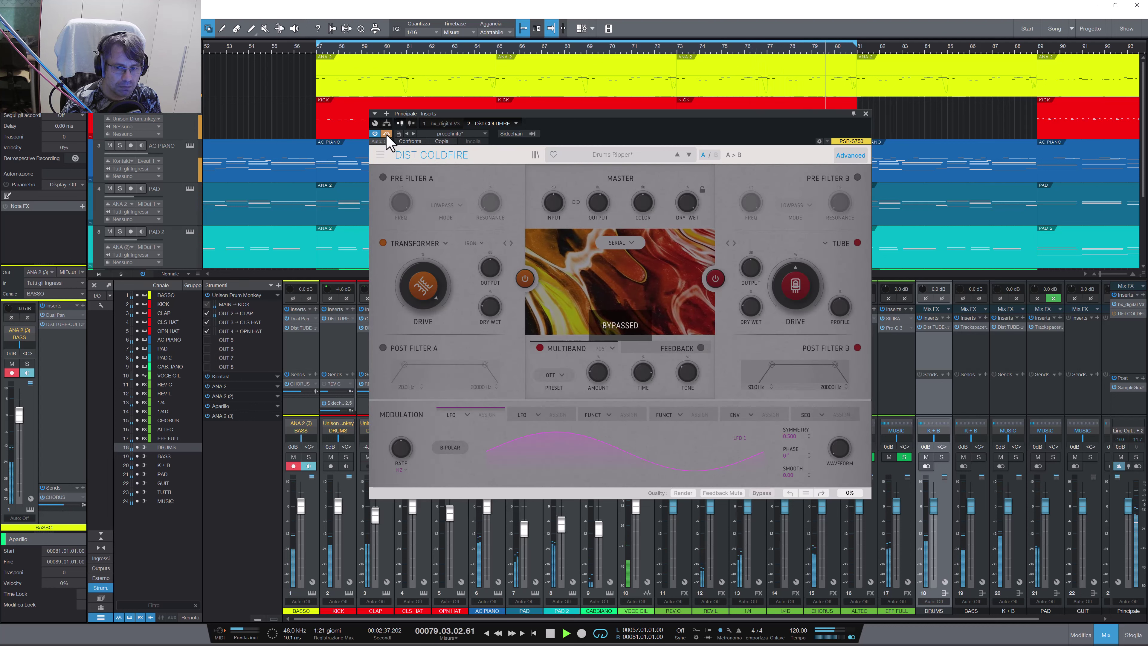
{"action": "left_click", "coordinate": [386, 134]}
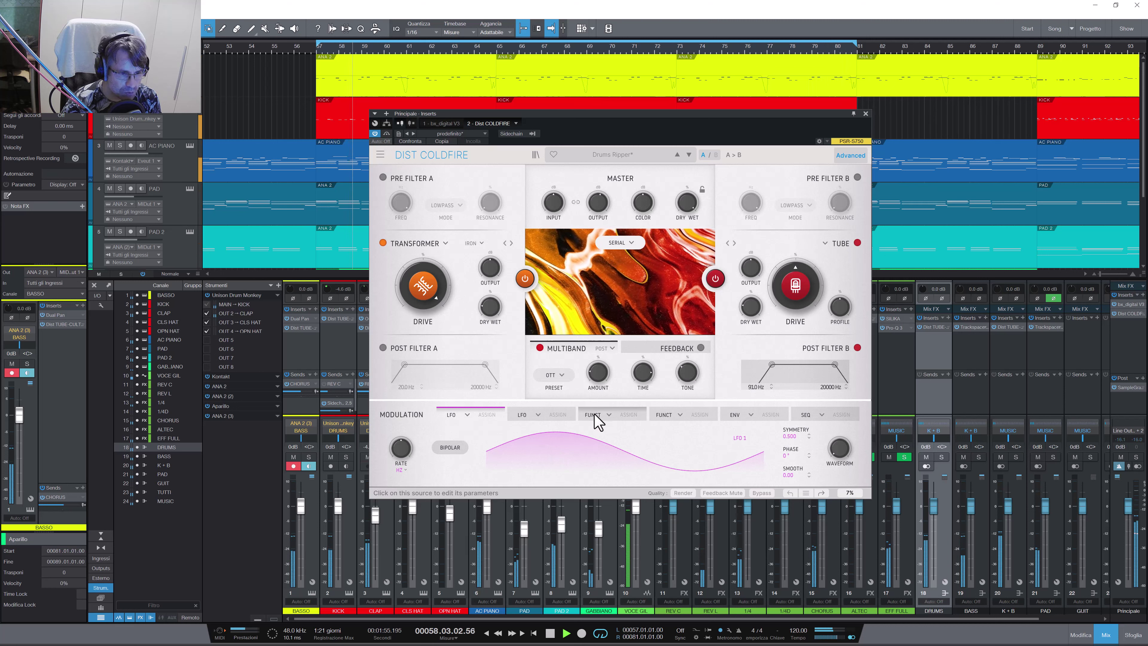
Step: Review COLDFIRE's sequencer, envelope, function and LFO modulation sources
{"action": "left_click", "coordinate": [811, 420]}
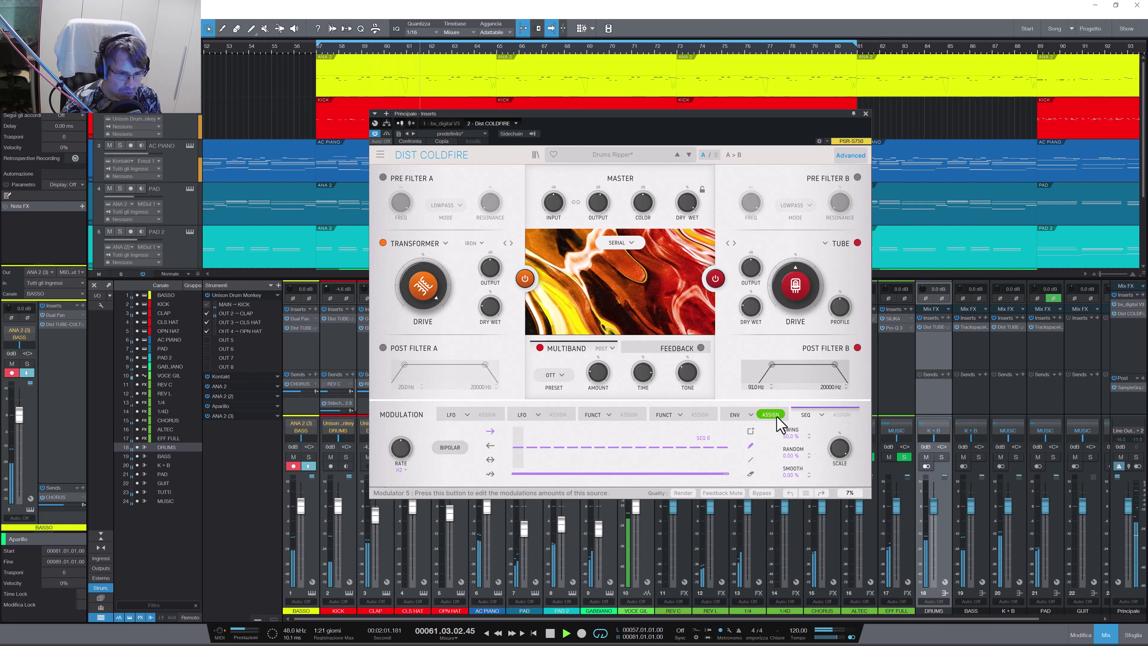
{"action": "left_click", "coordinate": [736, 416]}
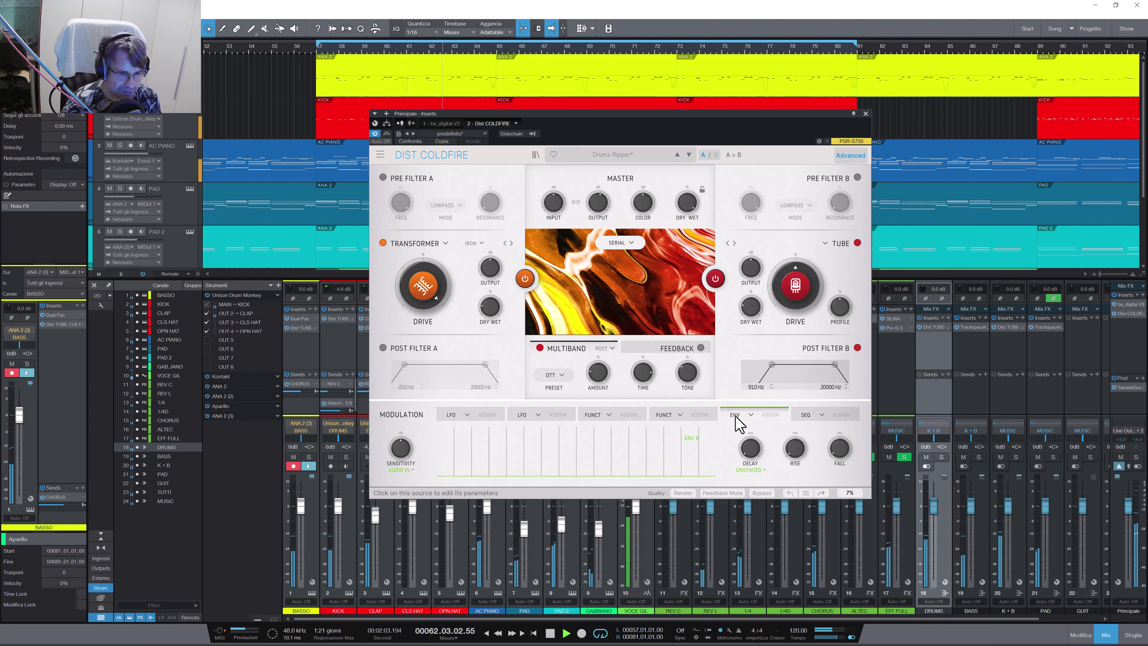
{"action": "left_click", "coordinate": [661, 415]}
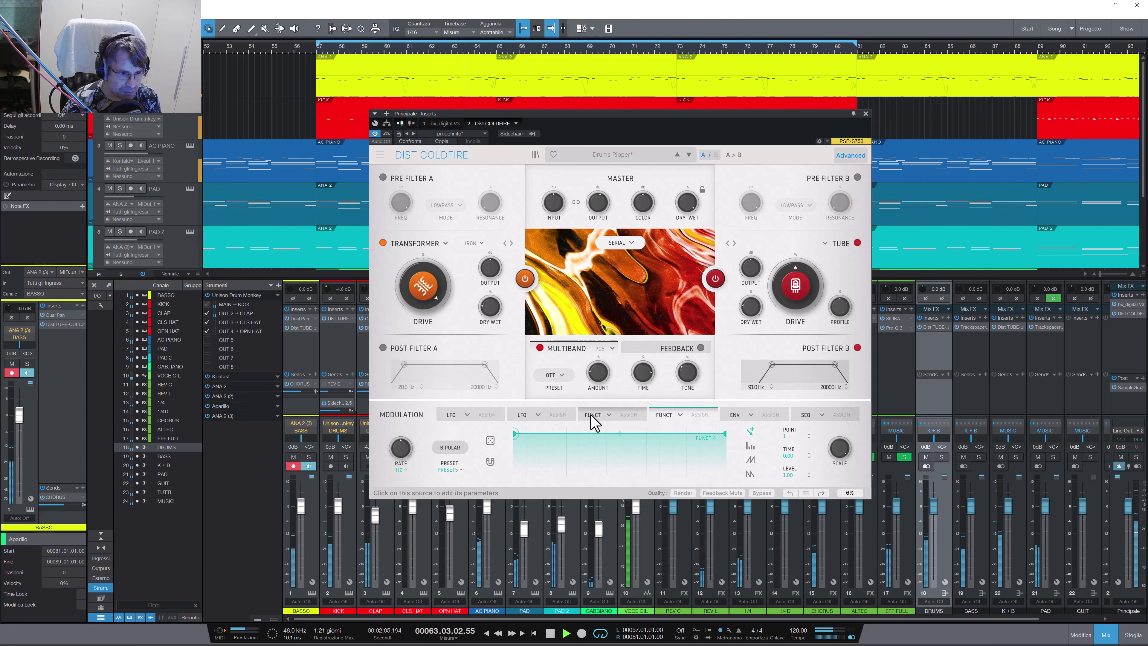
{"action": "left_click", "coordinate": [589, 422]}
{"action": "left_click", "coordinate": [524, 418]}
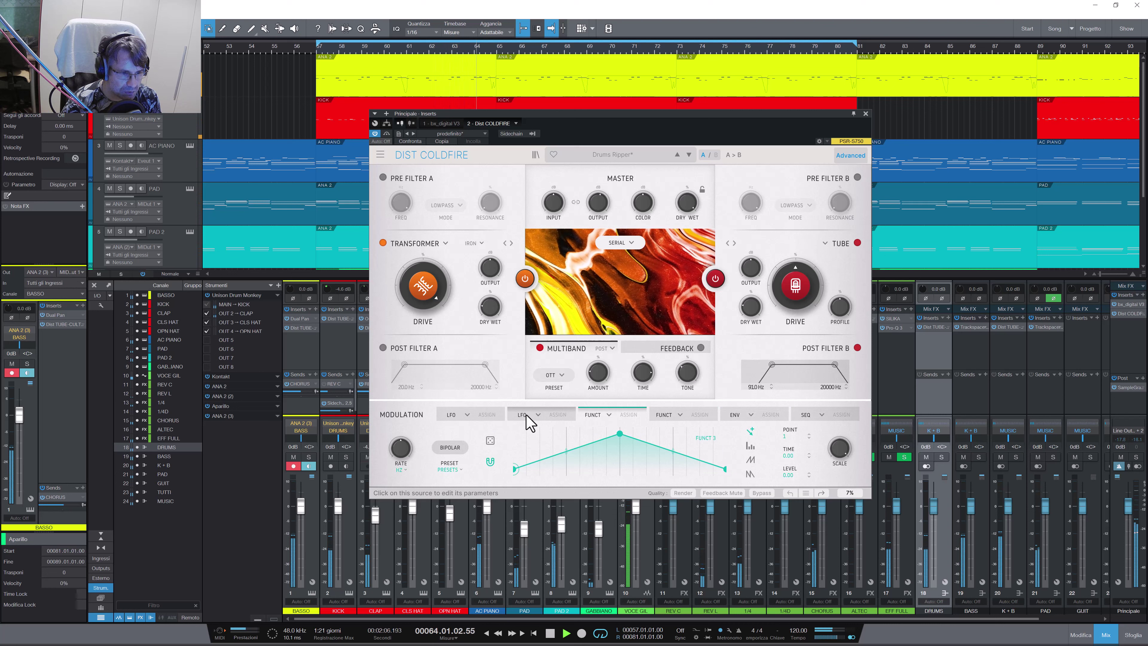
{"action": "left_click", "coordinate": [447, 424]}
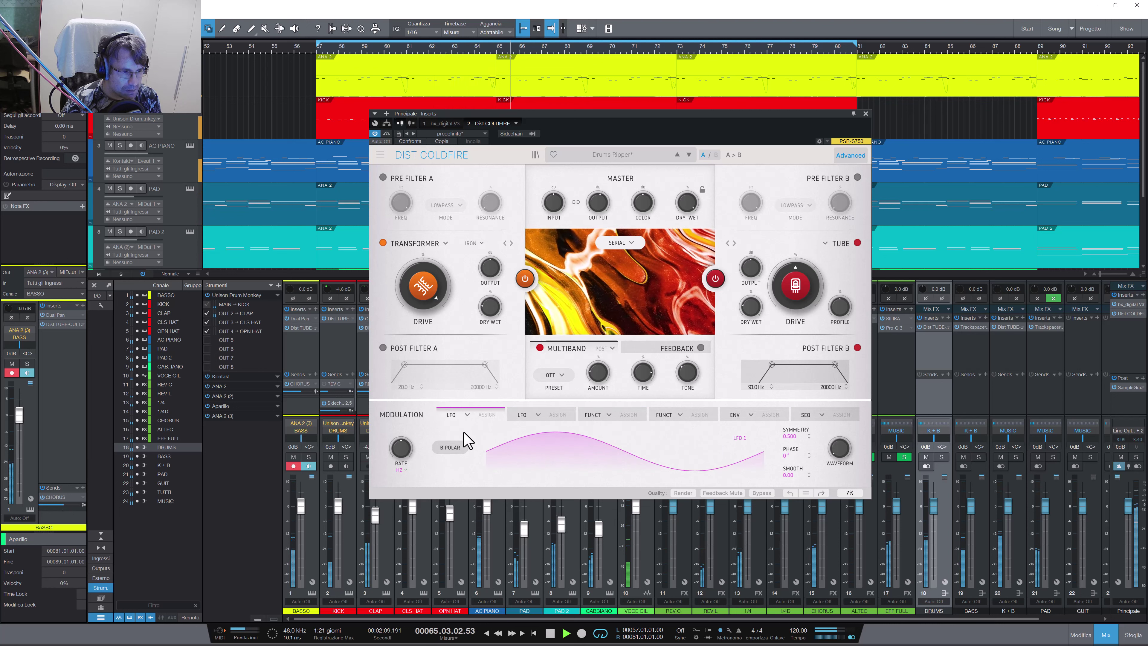
Step: Morph the waveform of COLDFIRE's LFO 1 slightly away from a pure sine
{"action": "mouse_move", "coordinate": [398, 453]}
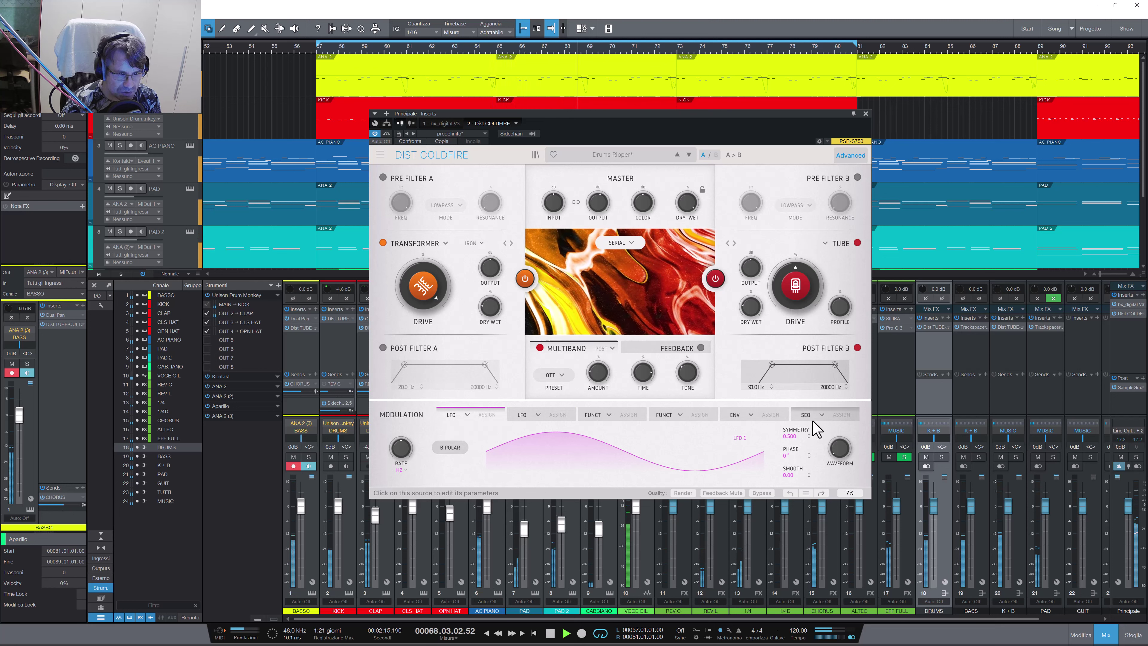
{"action": "mouse_move", "coordinate": [860, 457]}
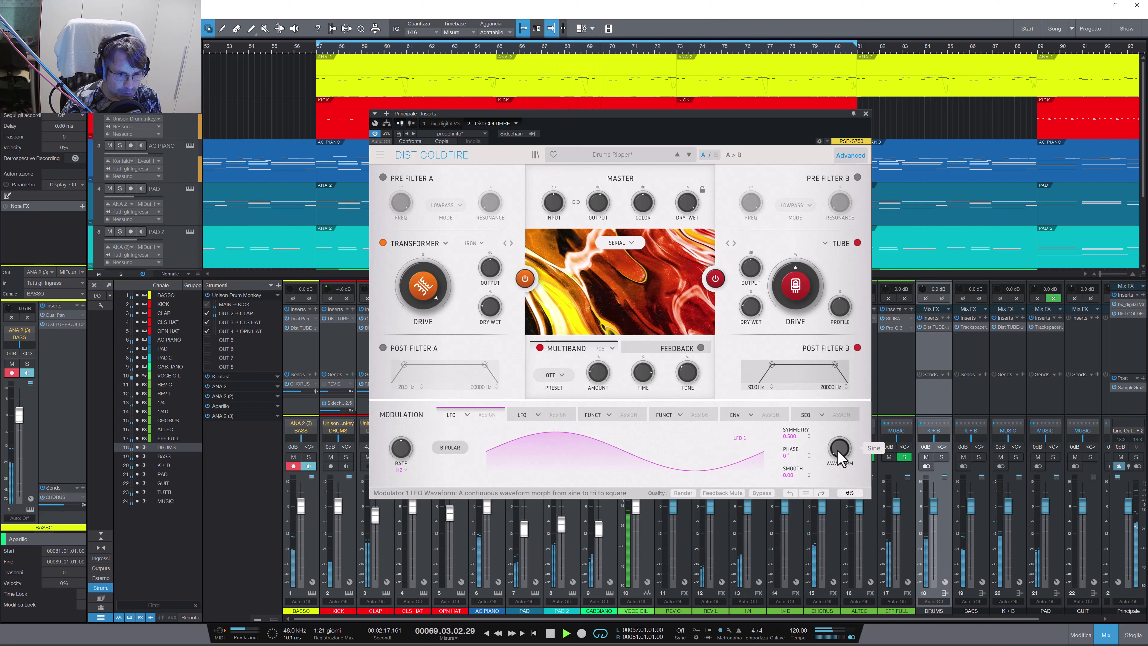
{"action": "left_click_drag", "start_coordinate": [839, 457], "coordinate": [839, 443]}
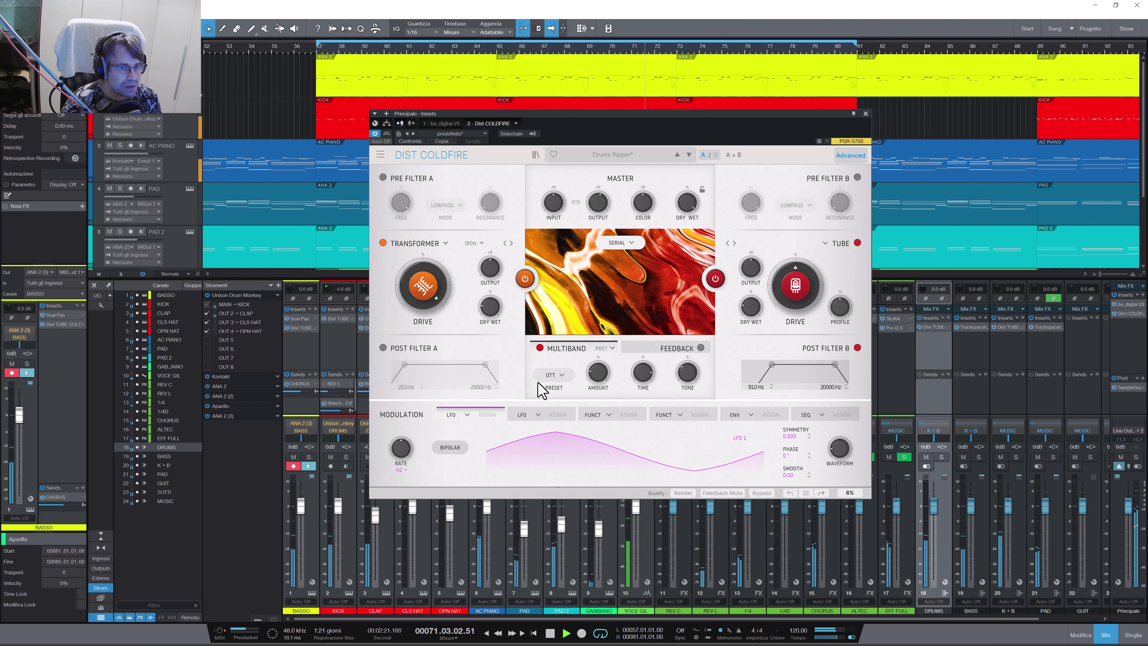
Step: Switch off COLDFIRE's Post Filter B, then enable Pre Filter A and try its Bandpass and Highpass modes
{"action": "left_click", "coordinate": [857, 348]}
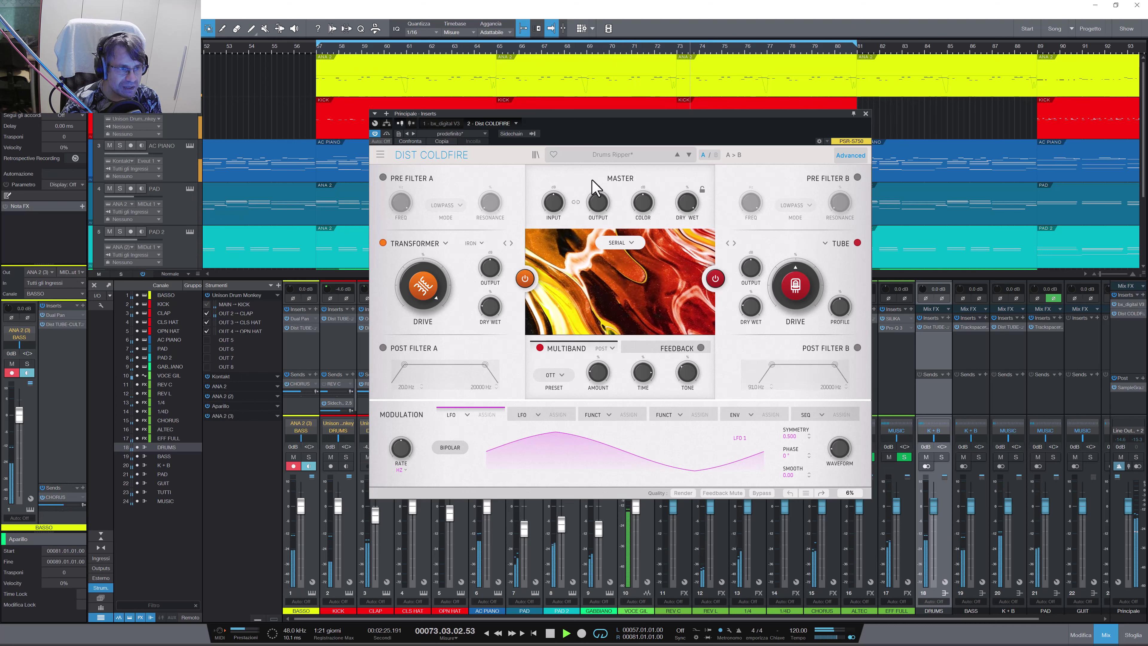
{"action": "left_click", "coordinate": [383, 177]}
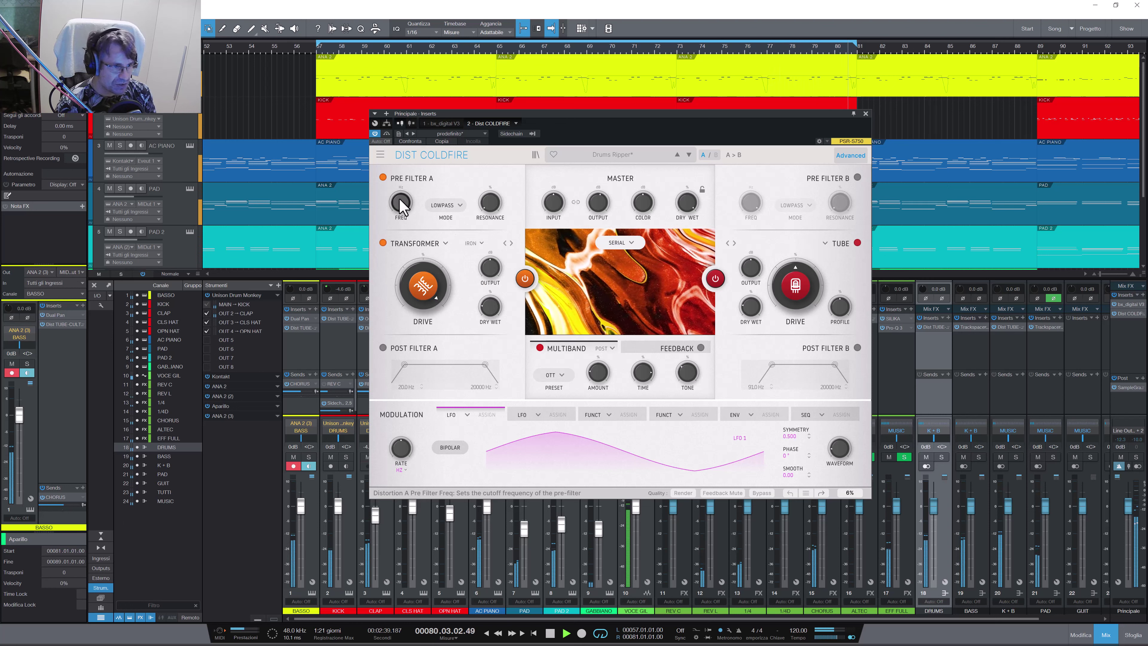
{"action": "mouse_move", "coordinate": [409, 216]}
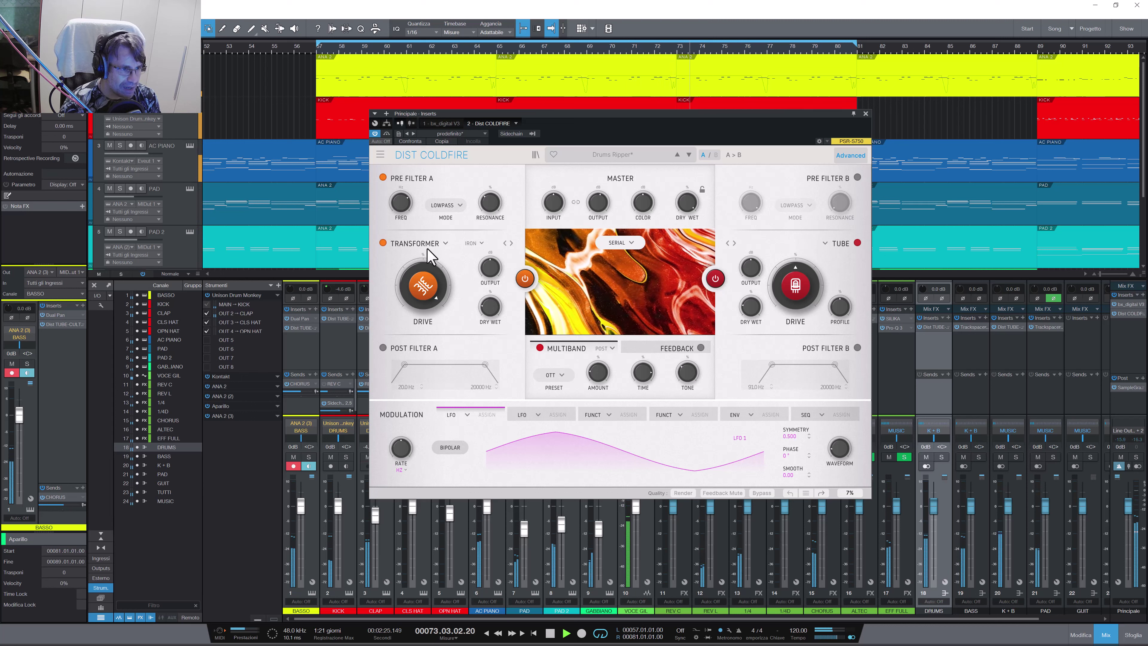
{"action": "left_click", "coordinate": [443, 209]}
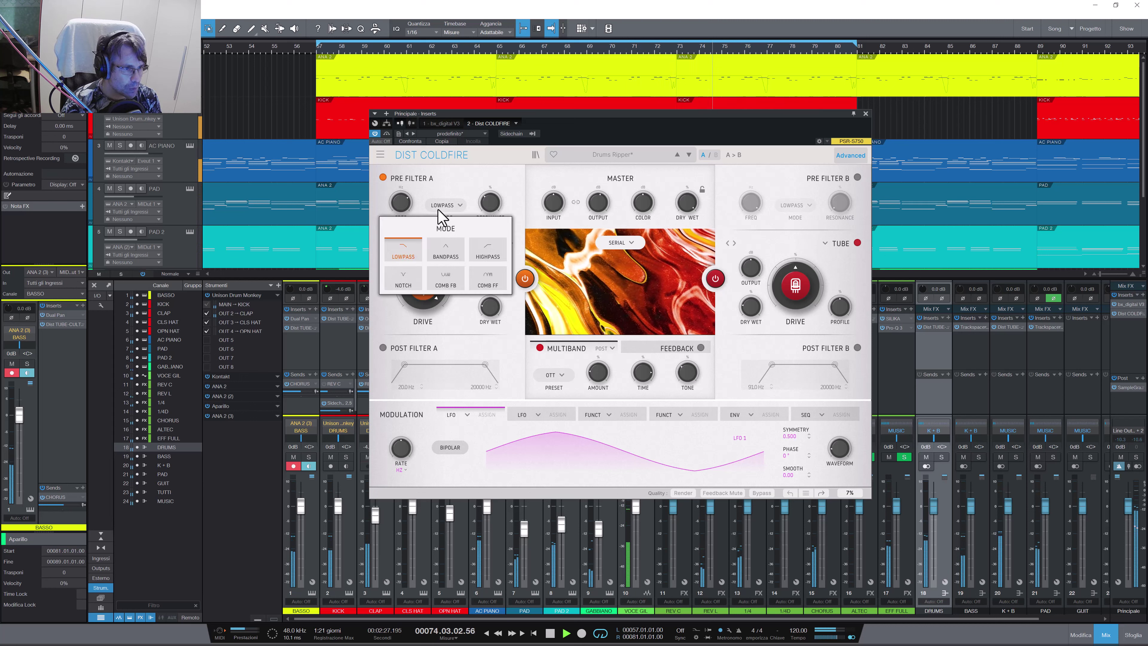
{"action": "left_click", "coordinate": [445, 255]}
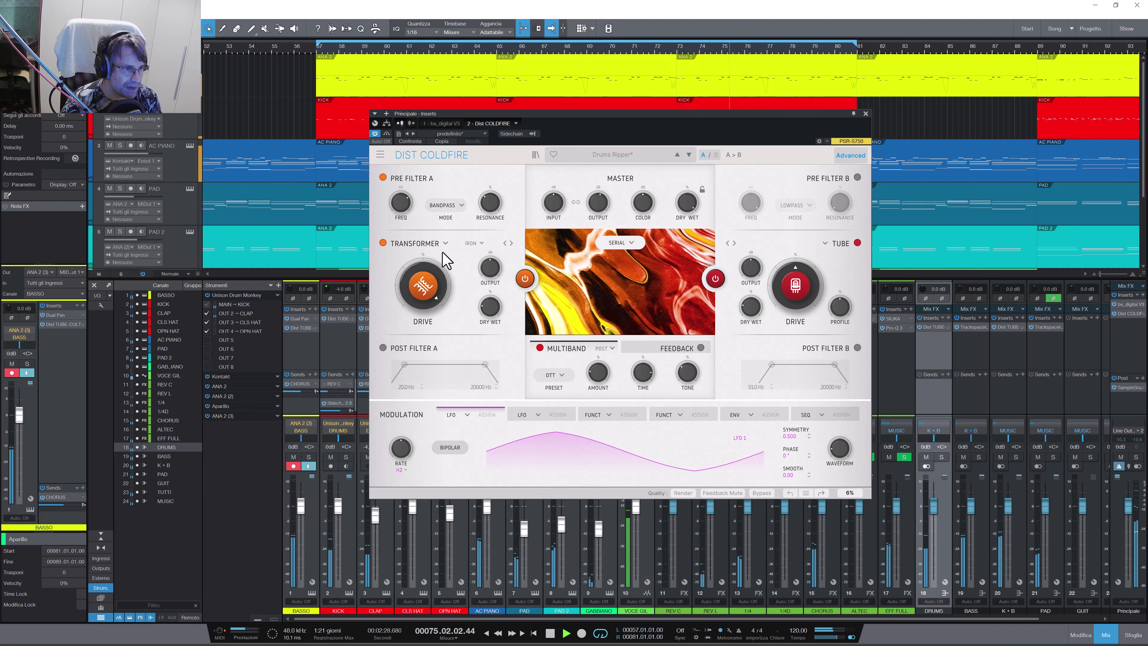
{"action": "left_click", "coordinate": [447, 213]}
{"action": "left_click", "coordinate": [484, 253]}
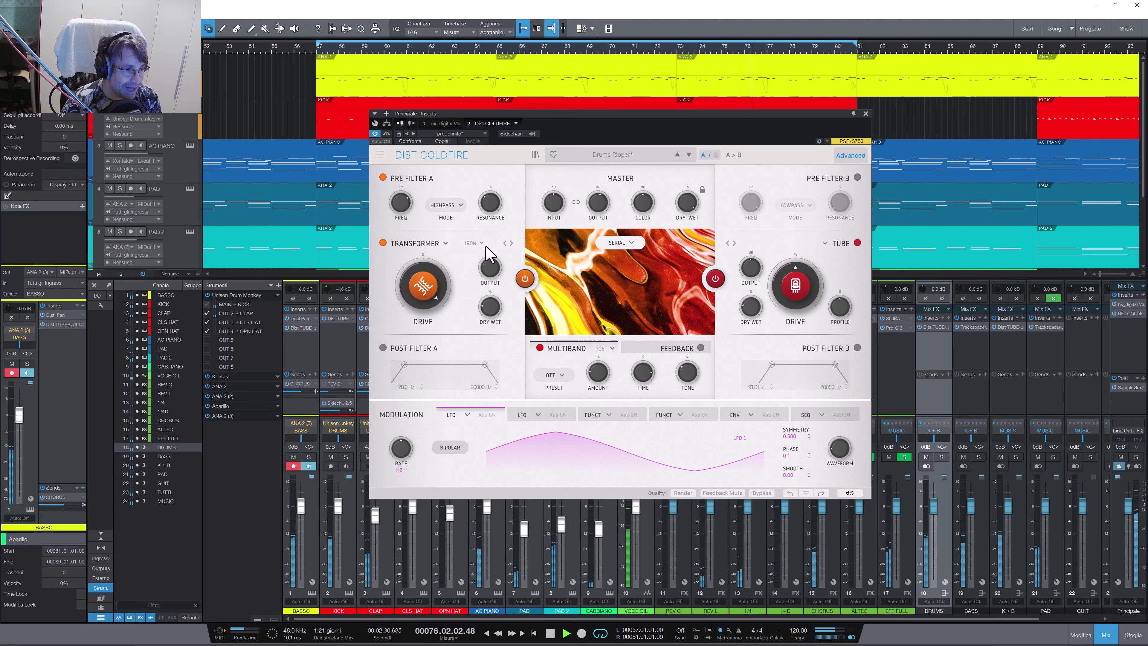
Step: Try the Notch, Comb FB and Comb FF modes on COLDFIRE's Pre Filter A
{"action": "left_click", "coordinate": [442, 205]}
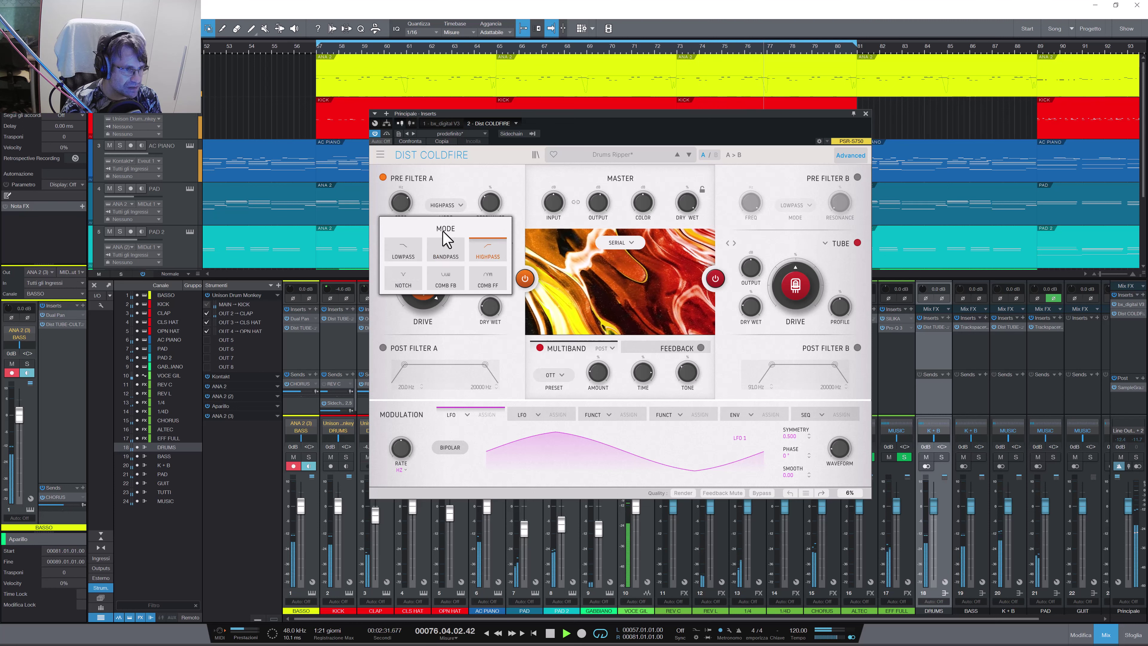
{"action": "left_click", "coordinate": [409, 292]}
{"action": "left_click", "coordinate": [443, 205]}
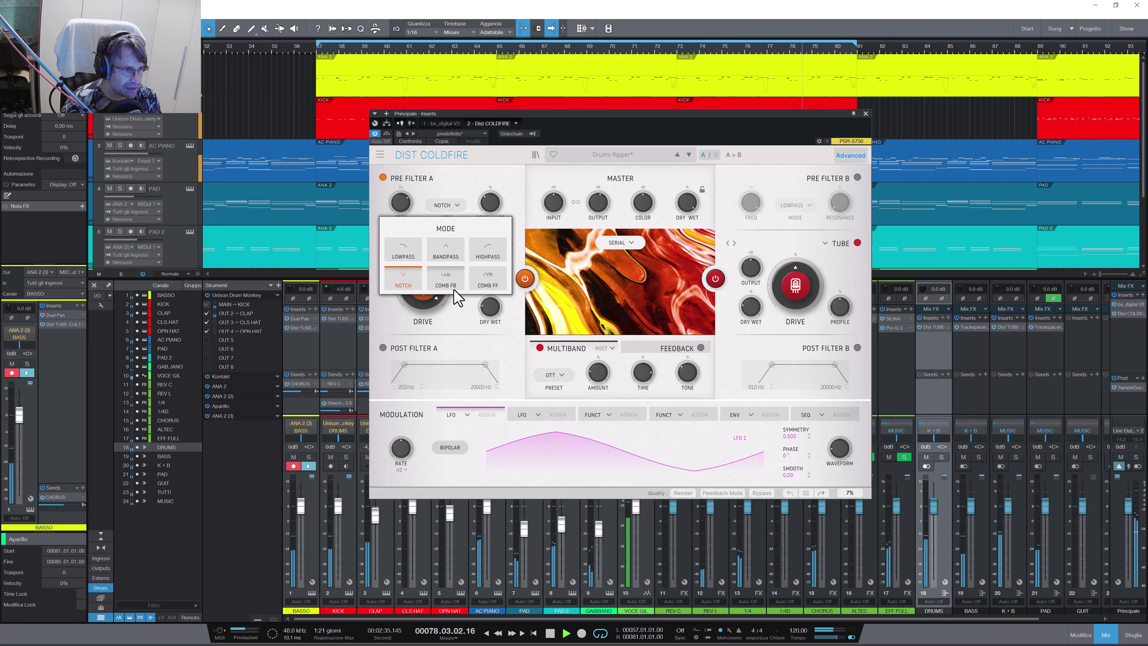
{"action": "left_click", "coordinate": [454, 289]}
{"action": "left_click", "coordinate": [443, 207]}
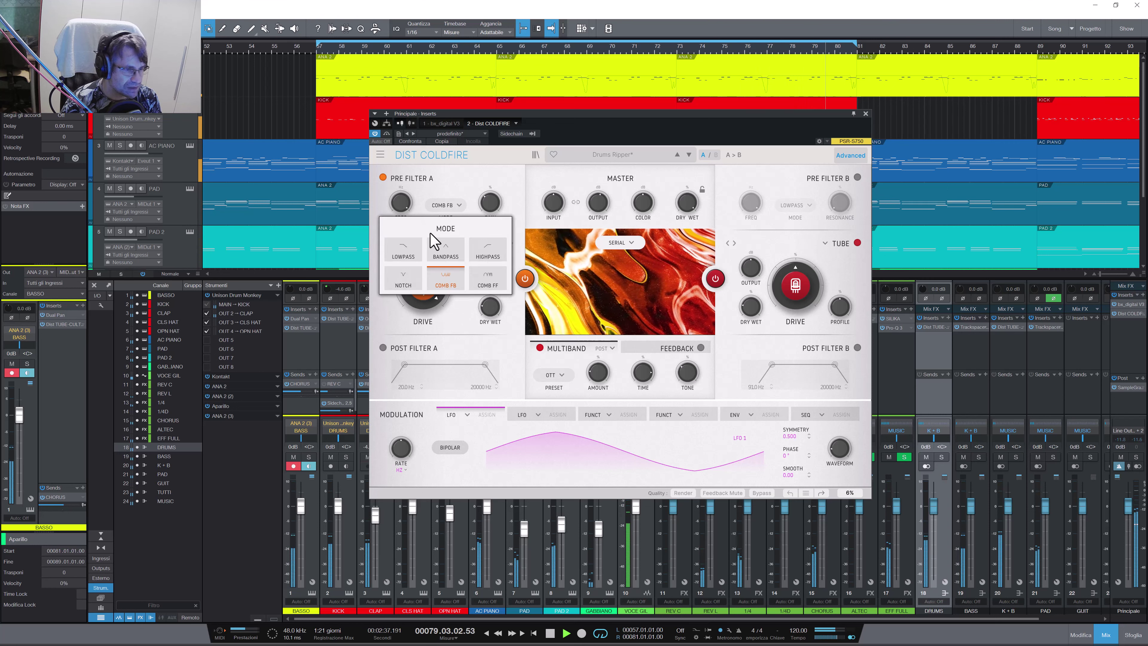
{"action": "left_click", "coordinate": [489, 286]}
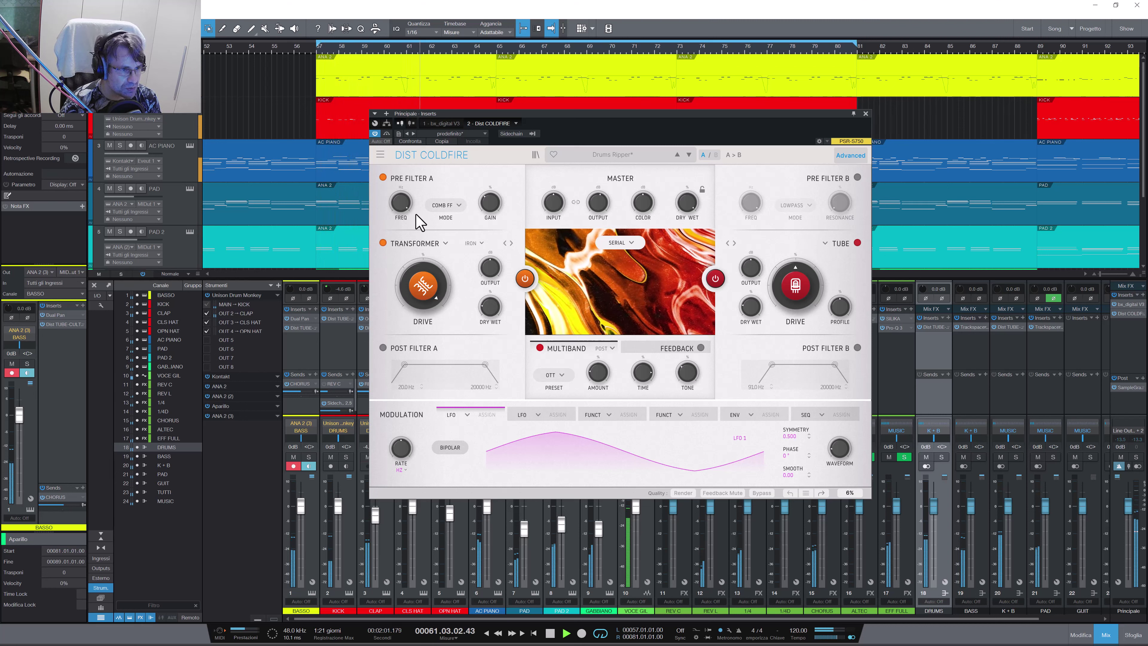
Step: Return Pre Filter A to Lowpass mode and switch the filter off
{"action": "left_click", "coordinate": [437, 206]}
{"action": "left_click", "coordinate": [417, 247]}
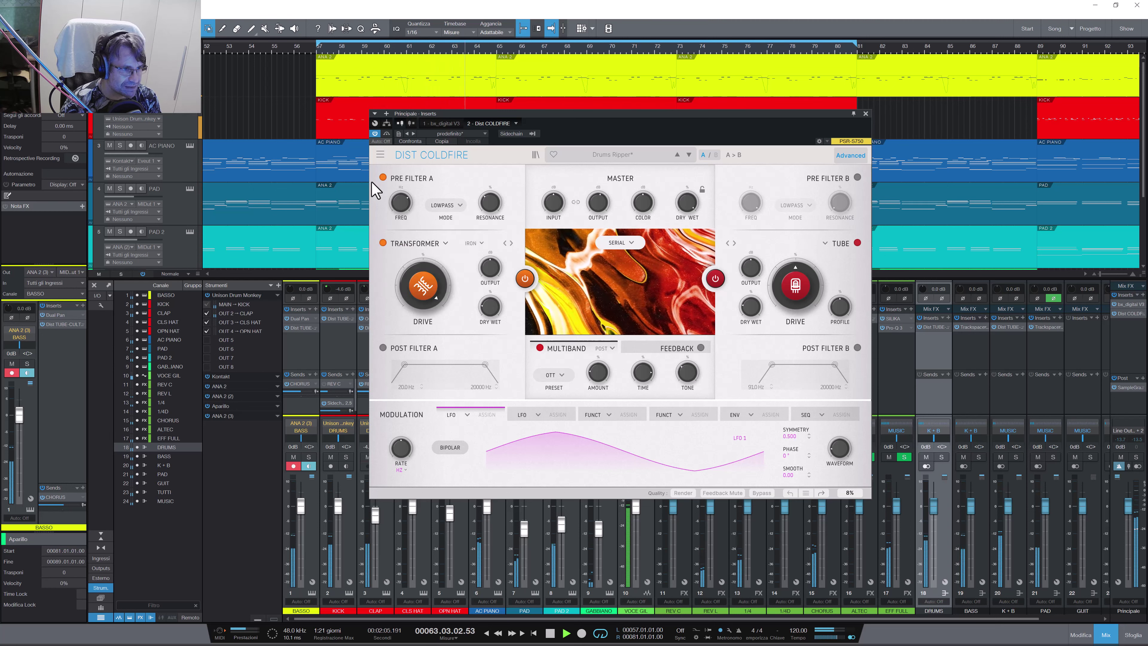
{"action": "left_click", "coordinate": [383, 177]}
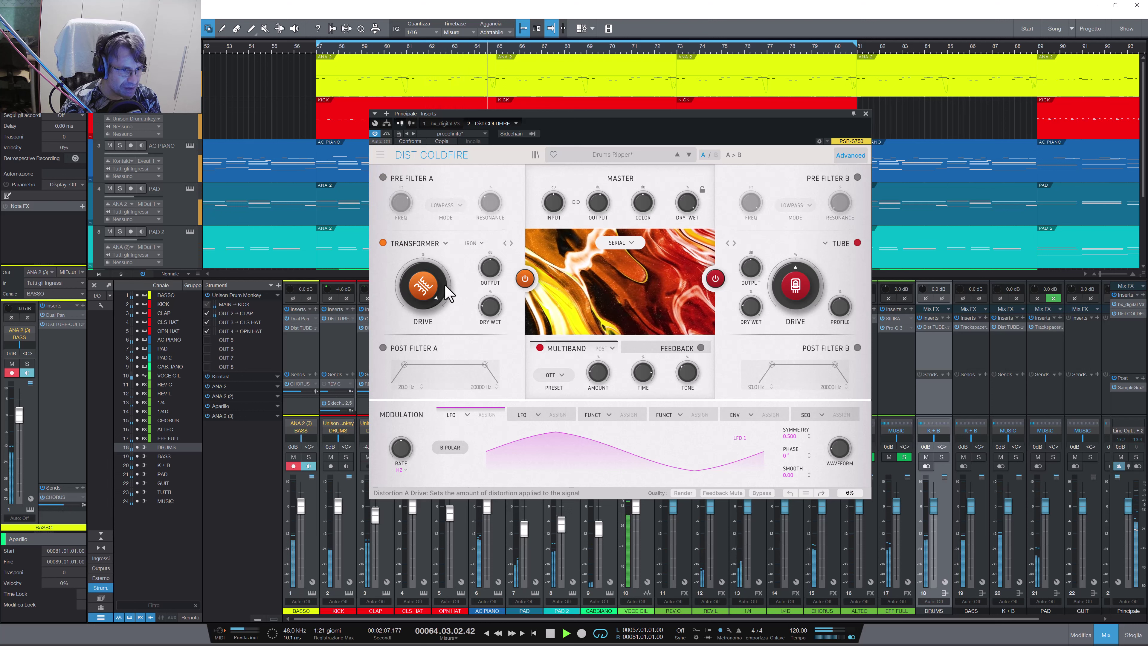
Step: Switch Pre Filter B and Post Filter A on and off again in turn
{"action": "left_click", "coordinate": [858, 178]}
{"action": "left_click", "coordinate": [857, 178]}
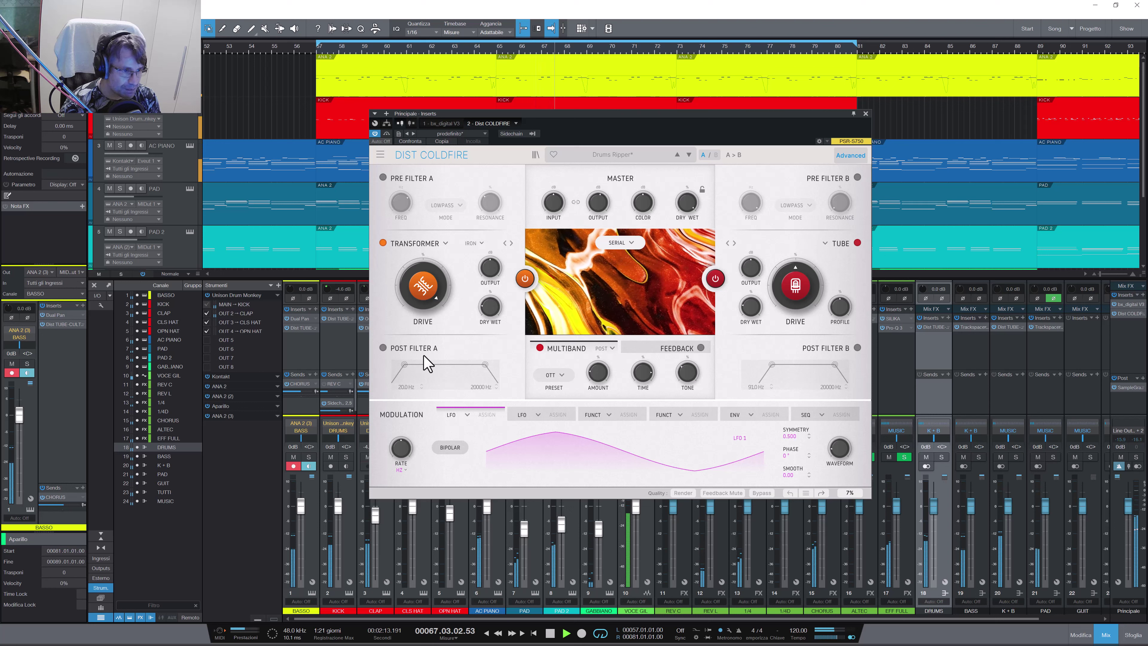
{"action": "left_click", "coordinate": [384, 348]}
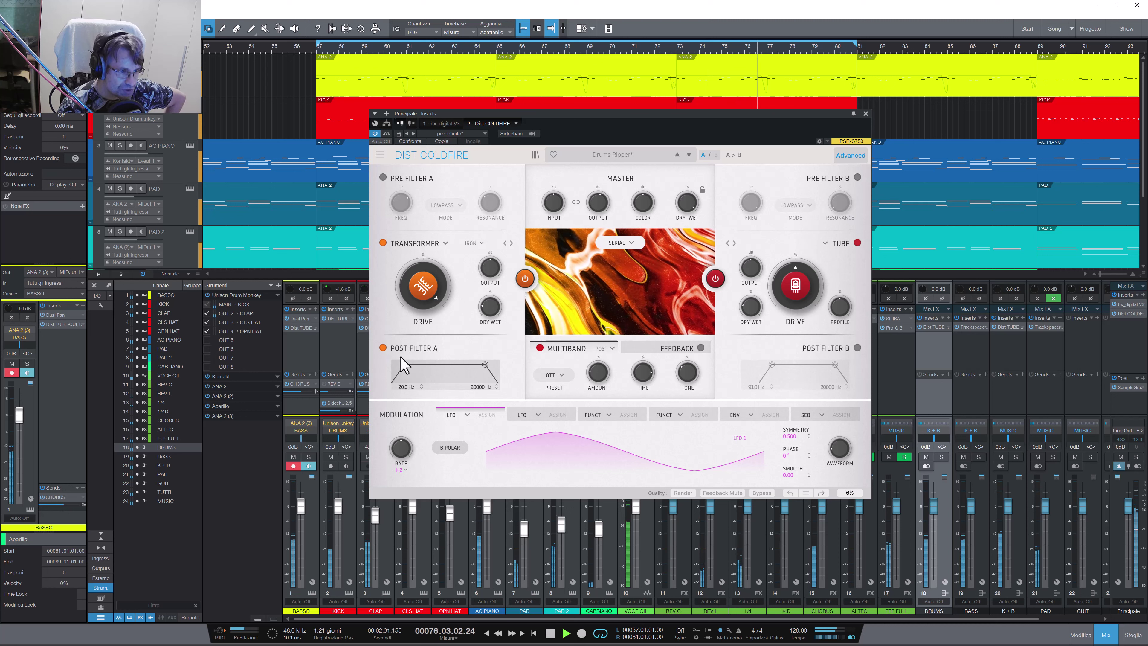
{"action": "left_click", "coordinate": [383, 347]}
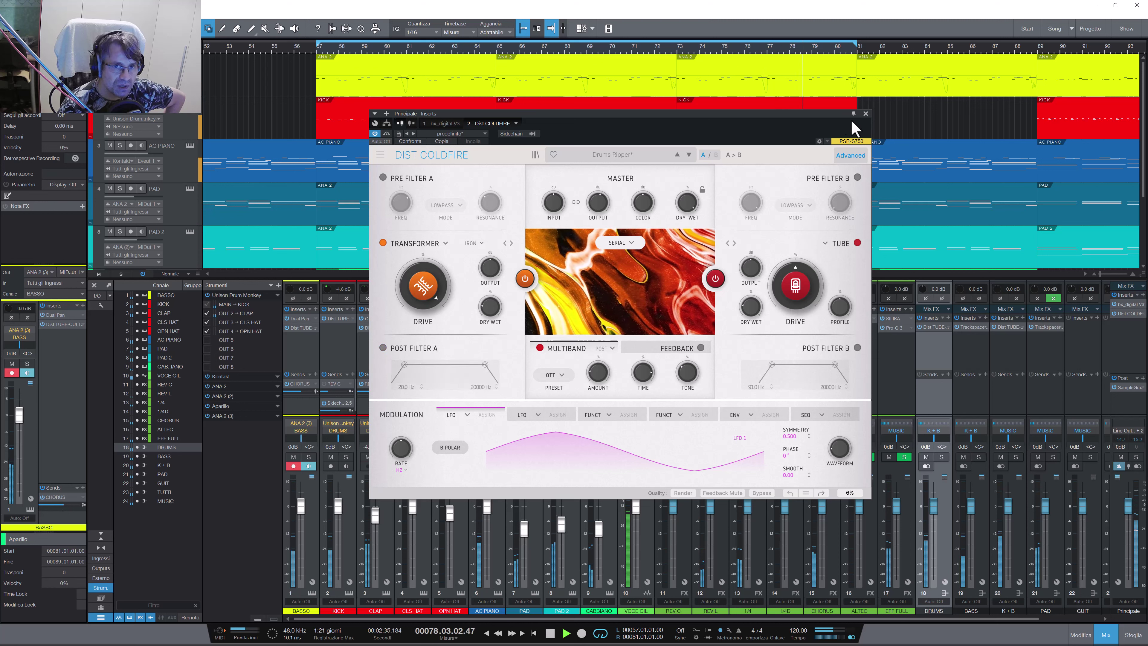
Step: Close the COLDFIRE window and remove the plug-in from the inserts of the Principale output
{"action": "left_click", "coordinate": [866, 114]}
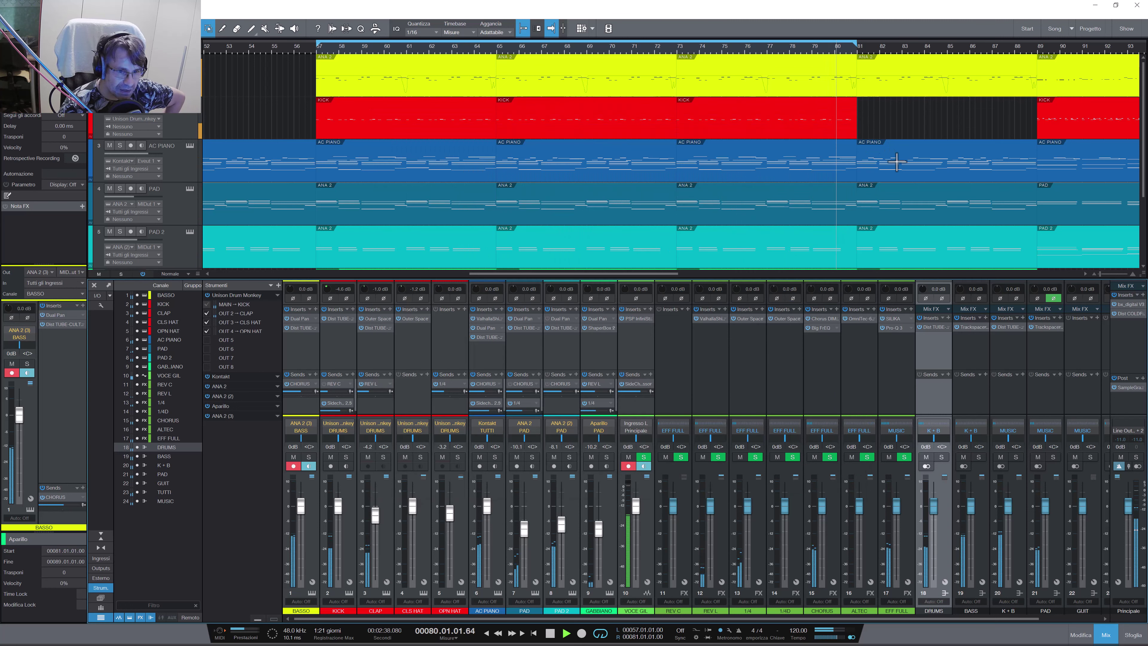
{"action": "left_click", "coordinate": [1142, 314]}
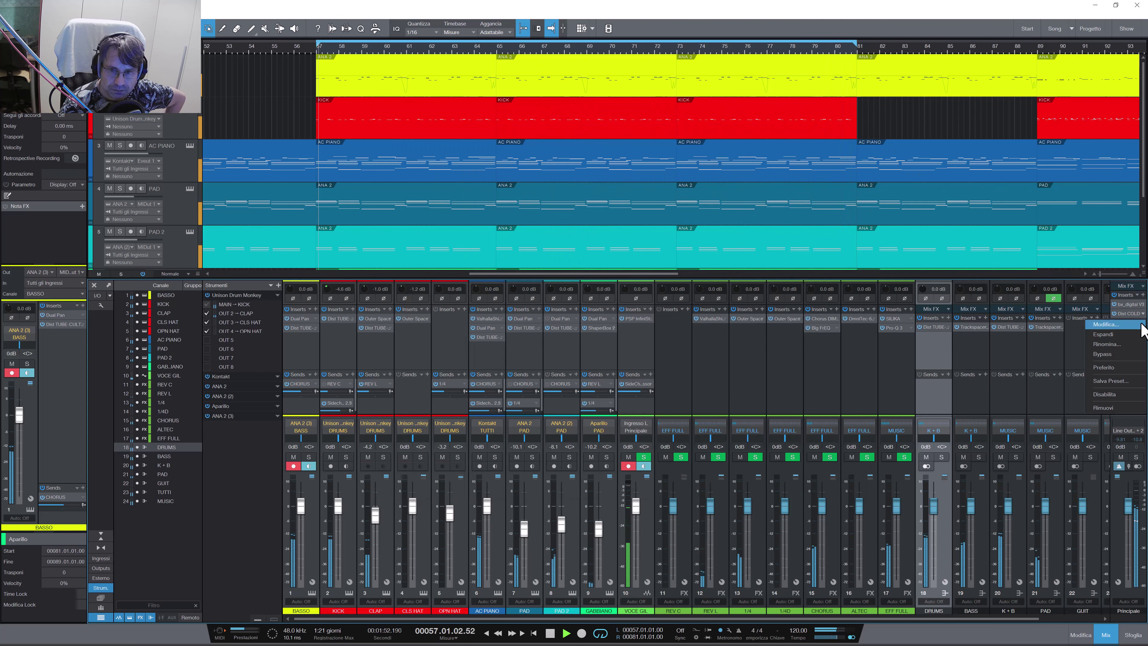
{"action": "left_click", "coordinate": [1112, 407]}
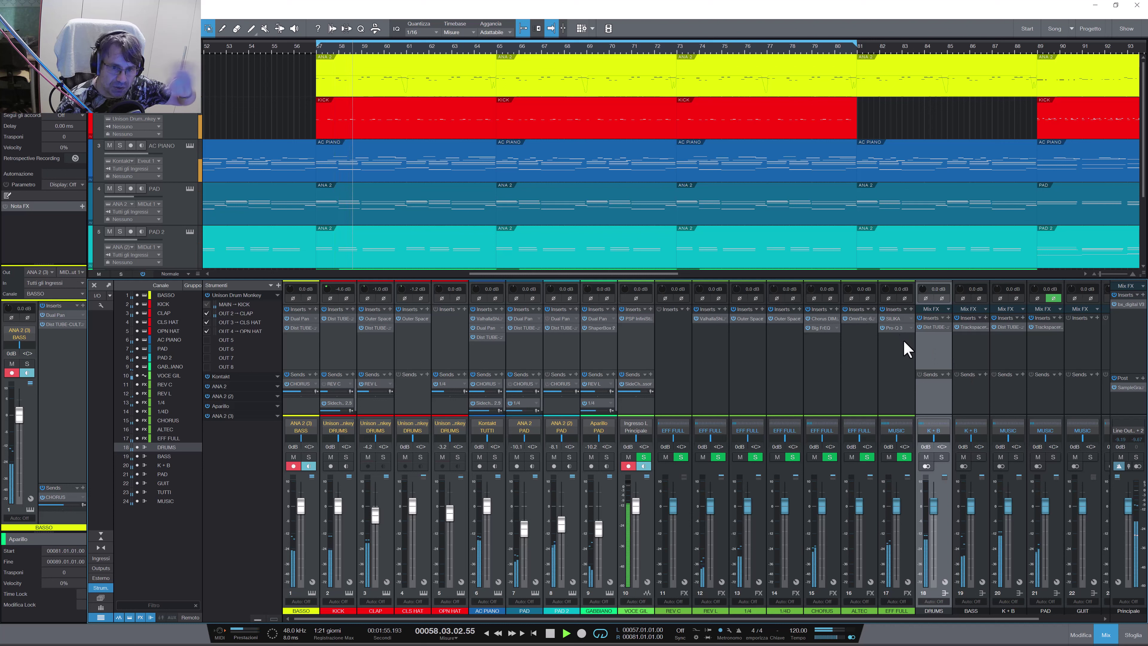